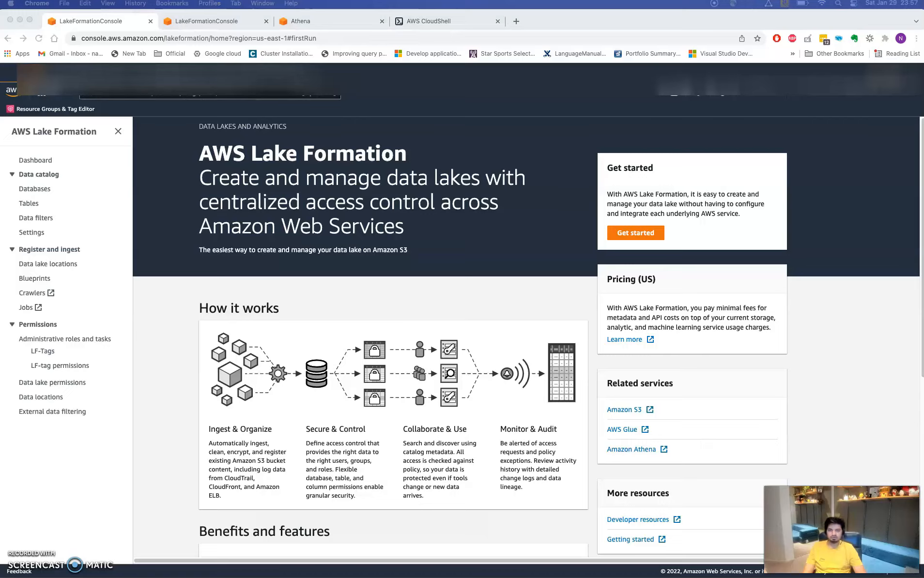
Create a database named markerting_govern in the data catalog and dismiss the notifications
left_click(35, 189)
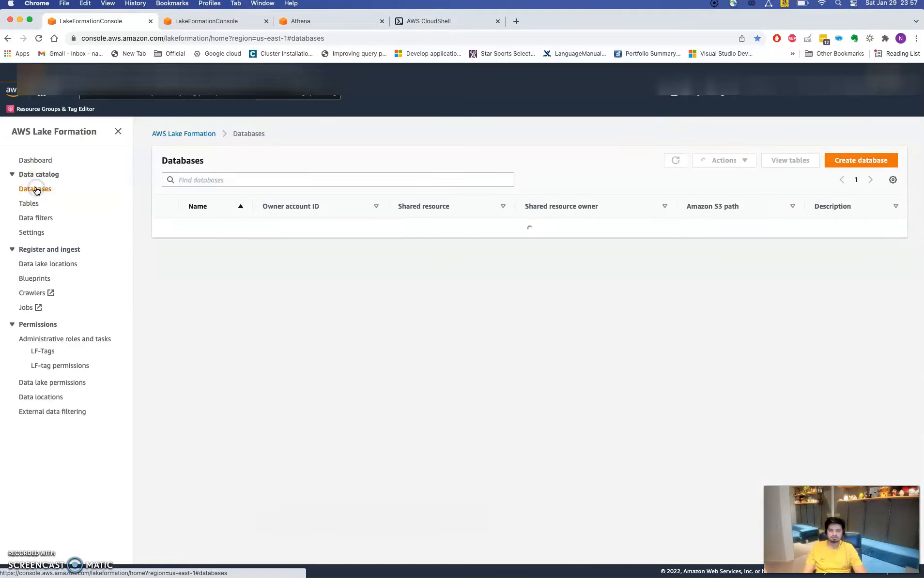
left_click(883, 160)
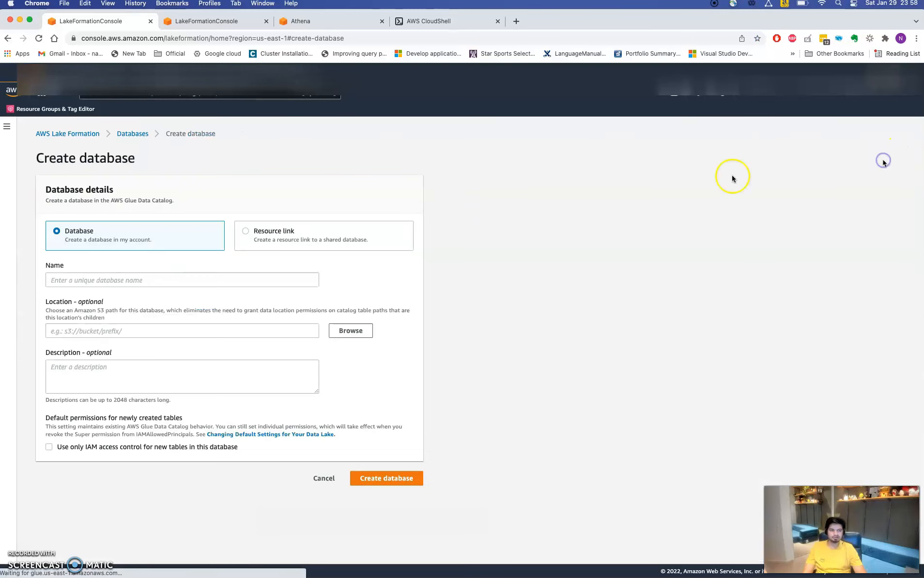
left_click(231, 280)
type("markerting_govern")
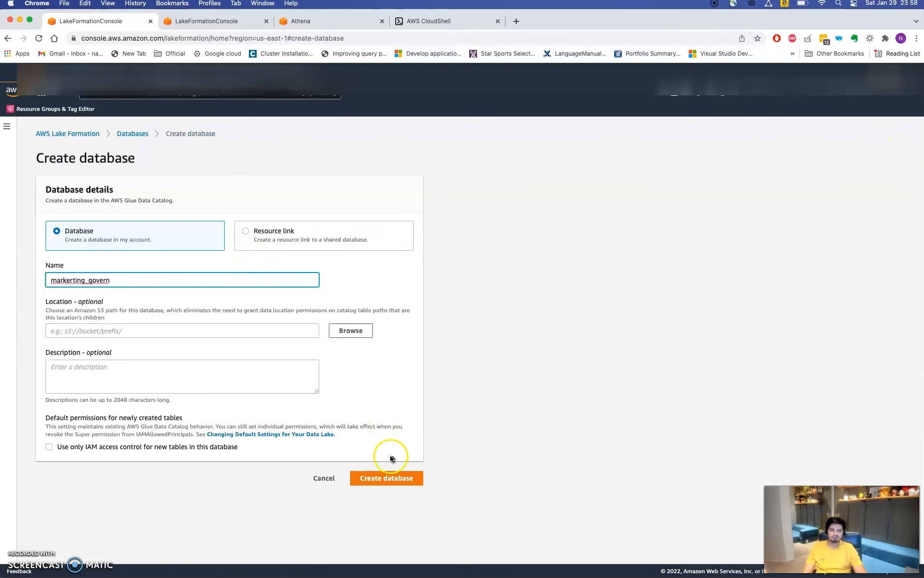
left_click(390, 479)
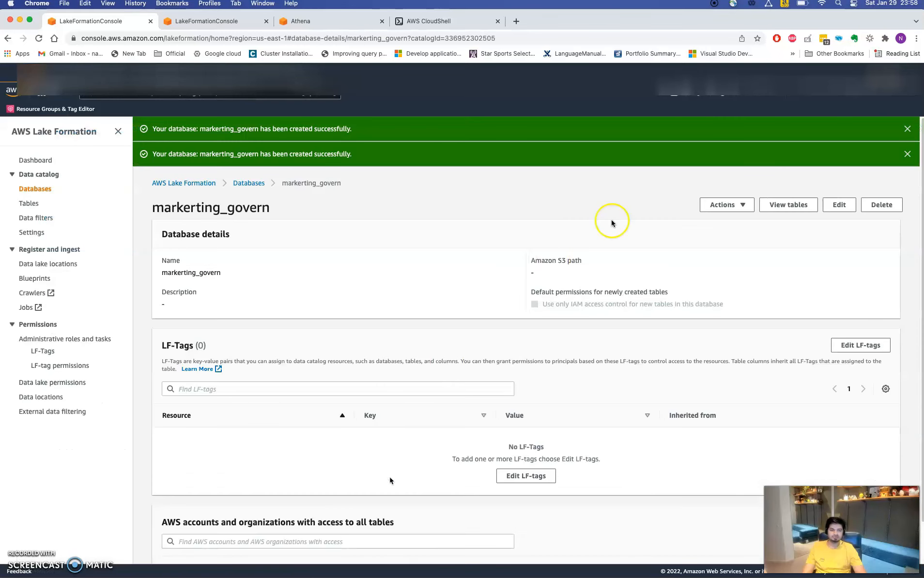
left_click(906, 129)
left_click(905, 130)
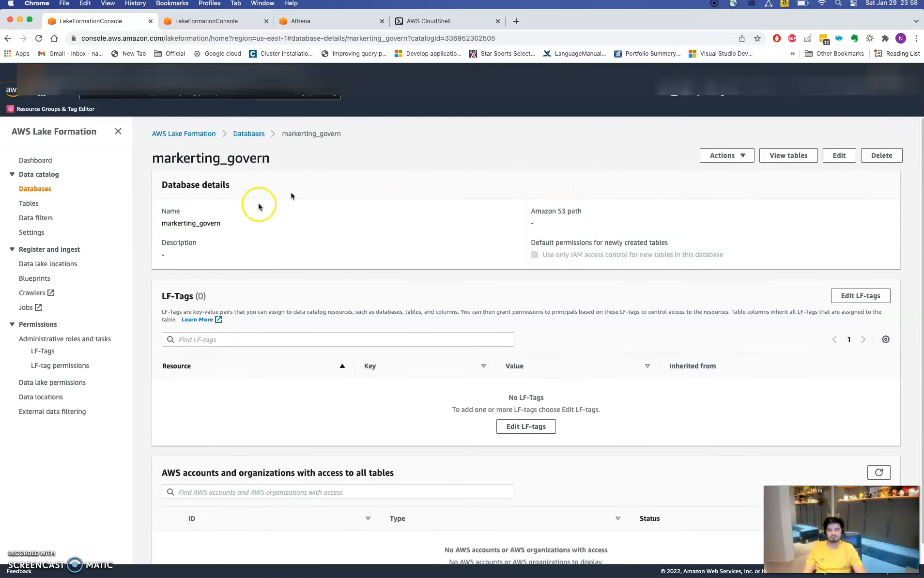
Start a new table named customer_govern_table in the markerting_govern database with governed data access and management enabled
left_click(780, 158)
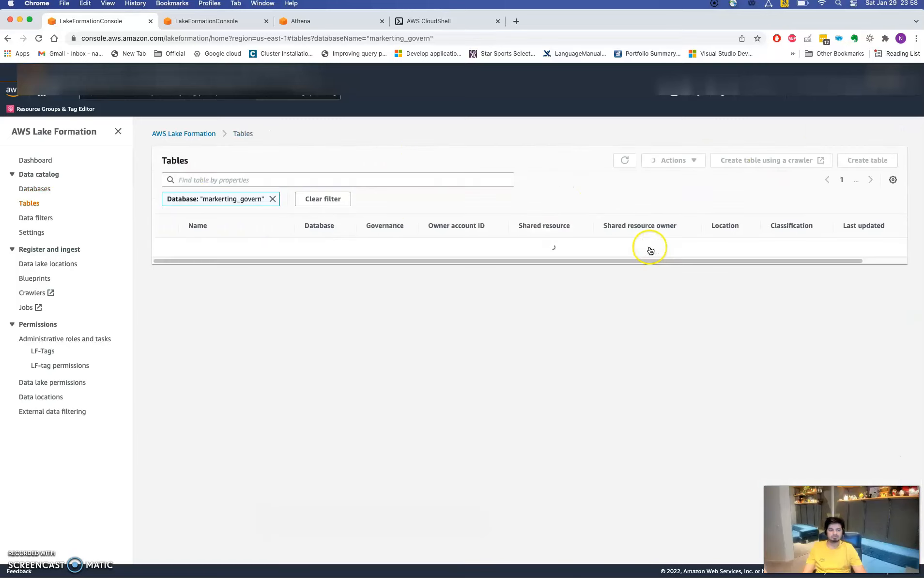
left_click(865, 160)
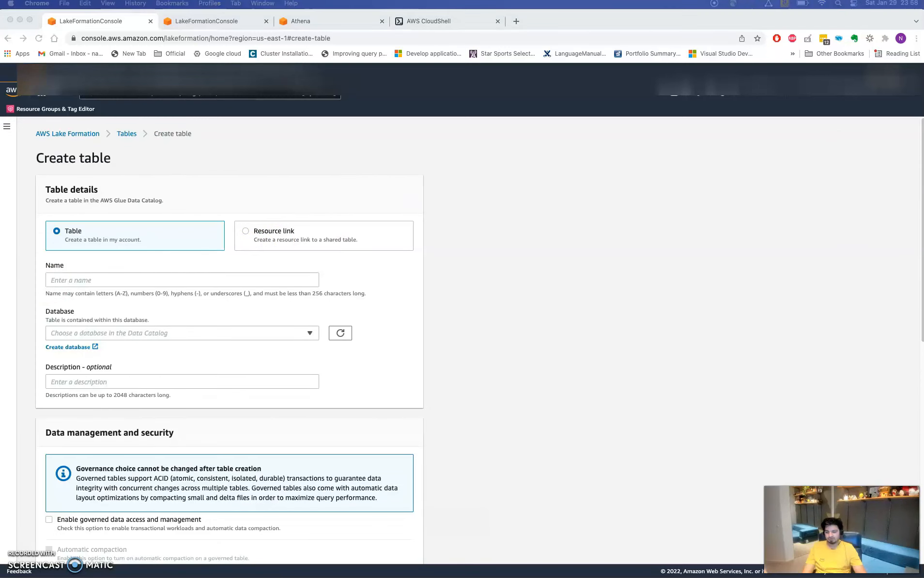
left_click(75, 280)
type("customer_govern_table")
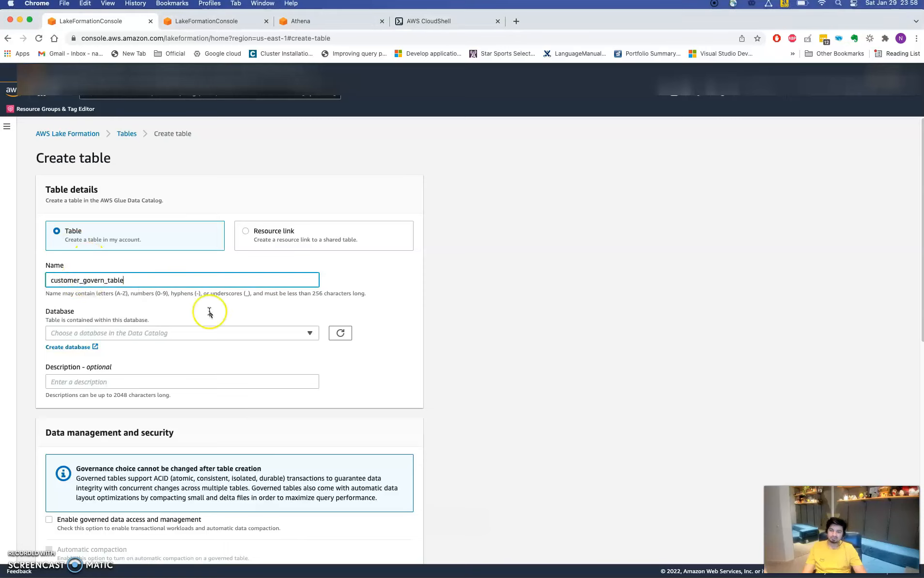
left_click(310, 333)
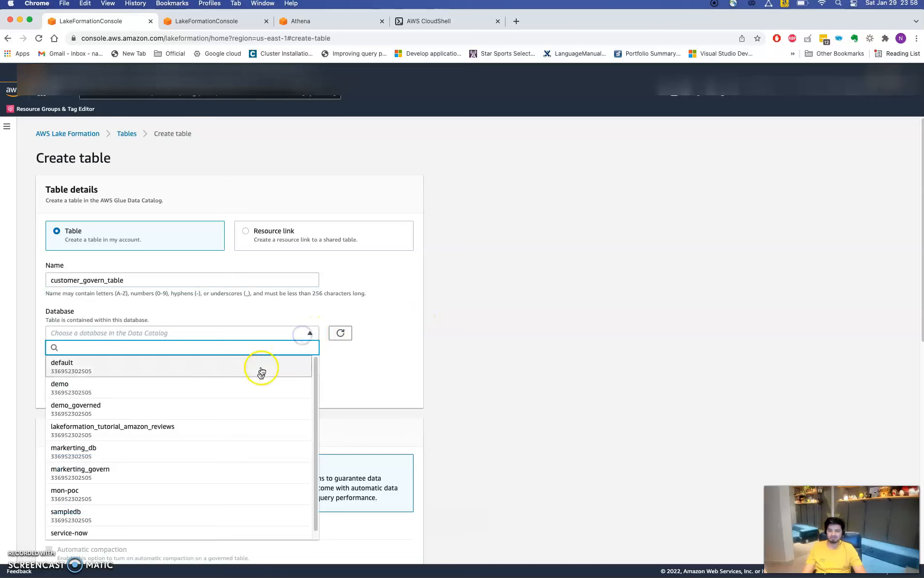
left_click(194, 470)
left_click_drag(920, 187, 921, 303)
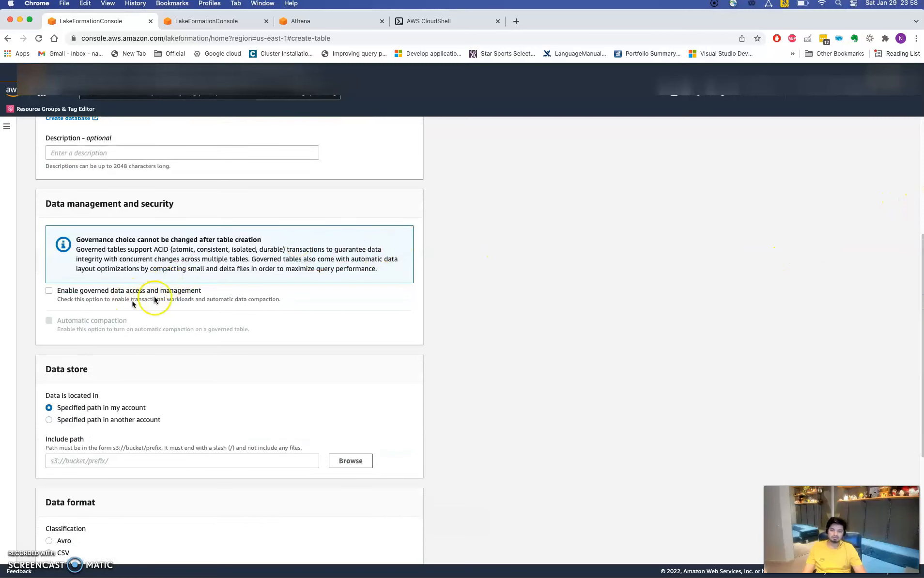
left_click(49, 289)
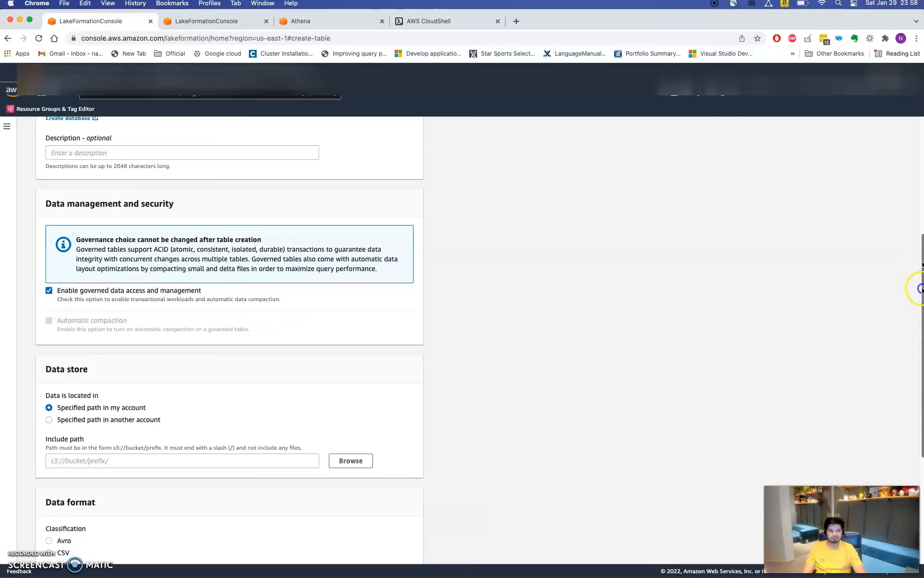
Set the table's include path to s3://lf-rowlevel-security-blog-datalakebucket-11kbtuwlsvhja/datafiles/customers/ and its data format to CSV
left_click_drag(920, 286, 910, 359)
left_click(359, 272)
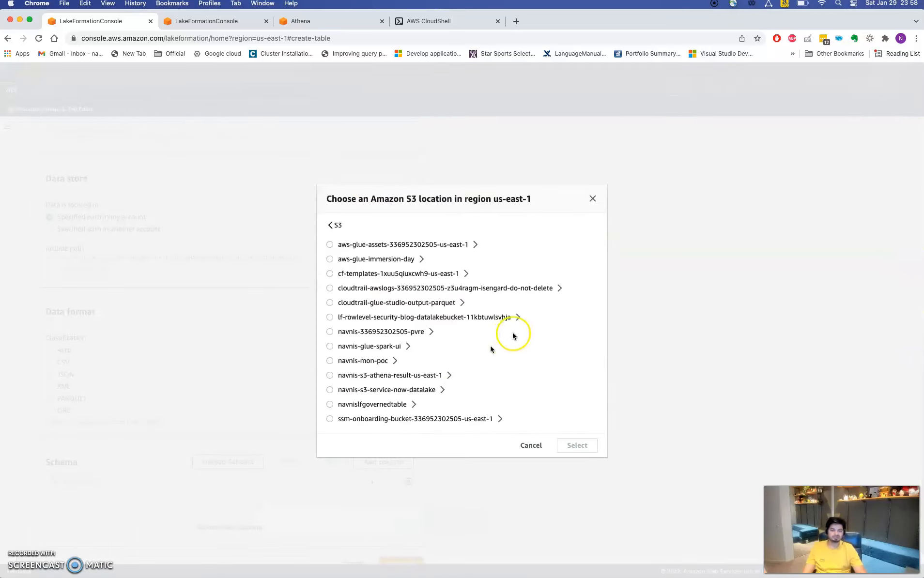
left_click(518, 317)
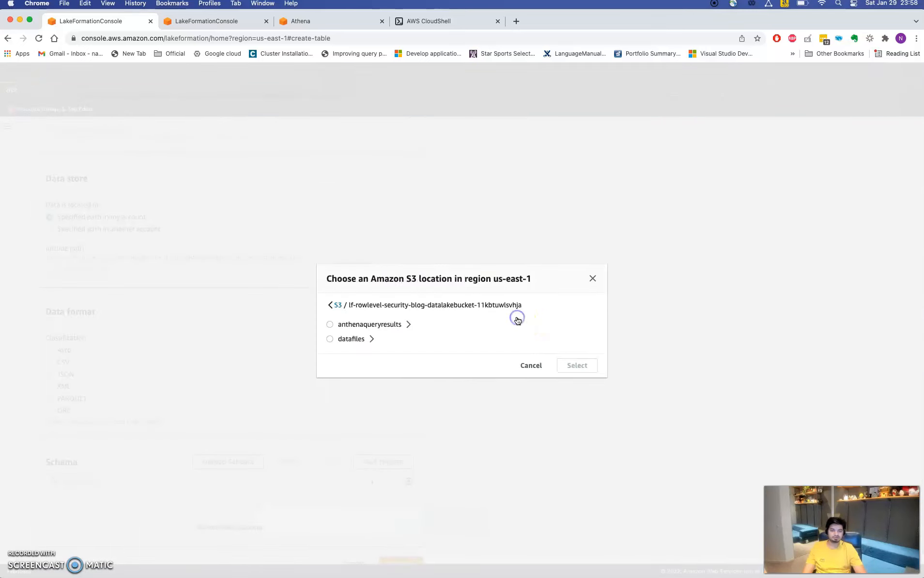
left_click(372, 340)
left_click(329, 331)
left_click(577, 358)
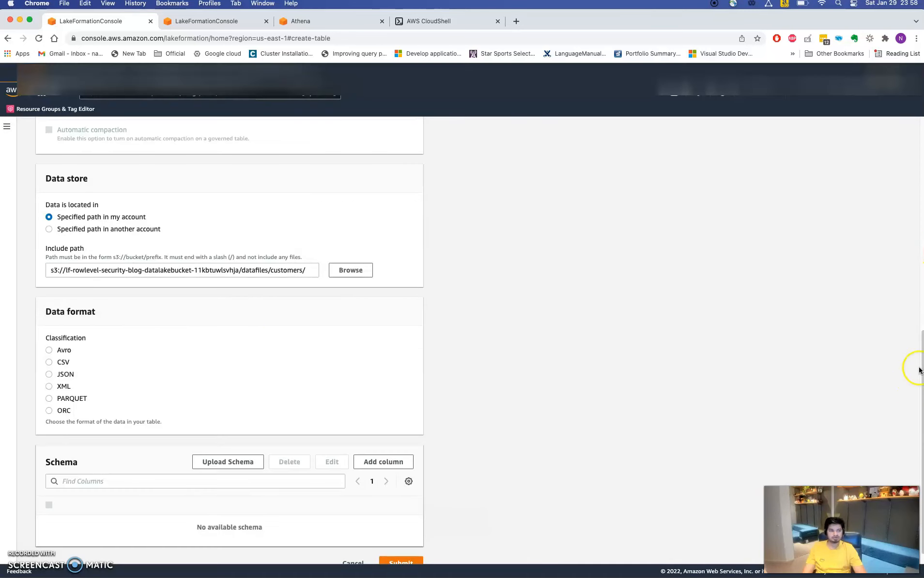
scroll(913, 368, "down", 1)
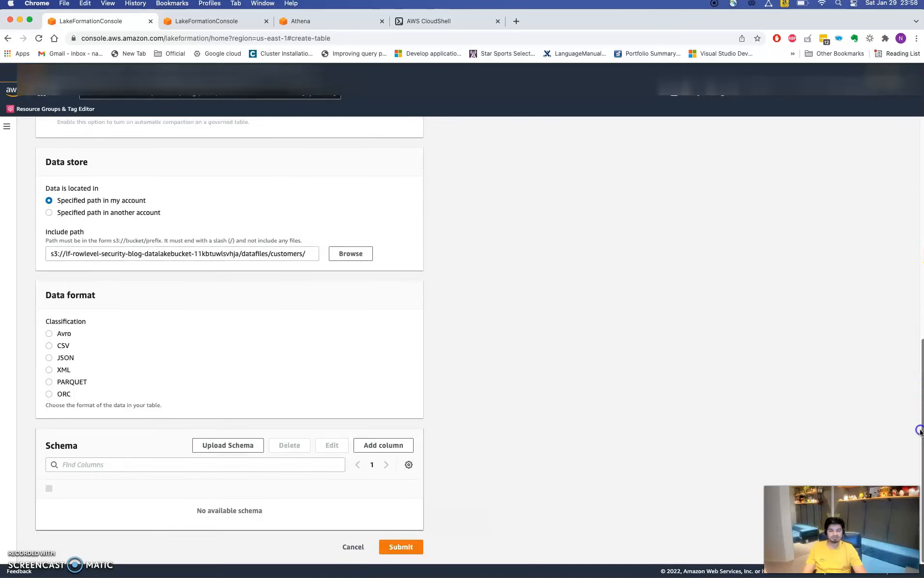
left_click(50, 345)
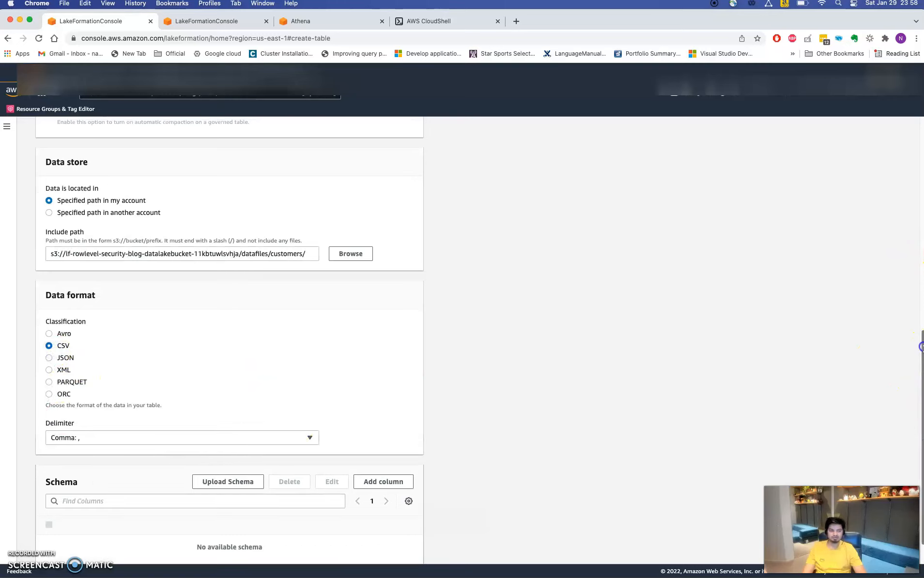
Upload the table's schema by pasting the copied JSON array of column definitions
left_click_drag(921, 347, 913, 423)
left_click(250, 446)
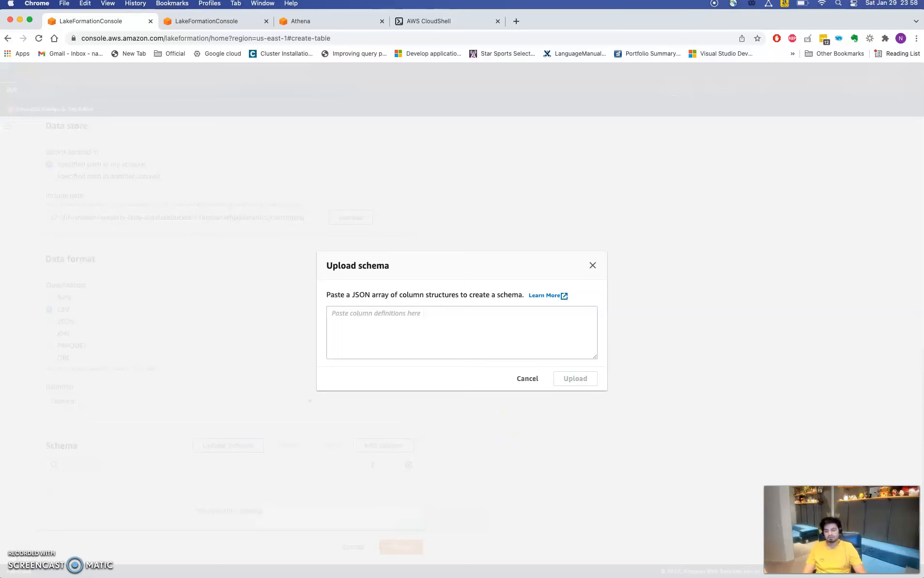
key("super+Tab")
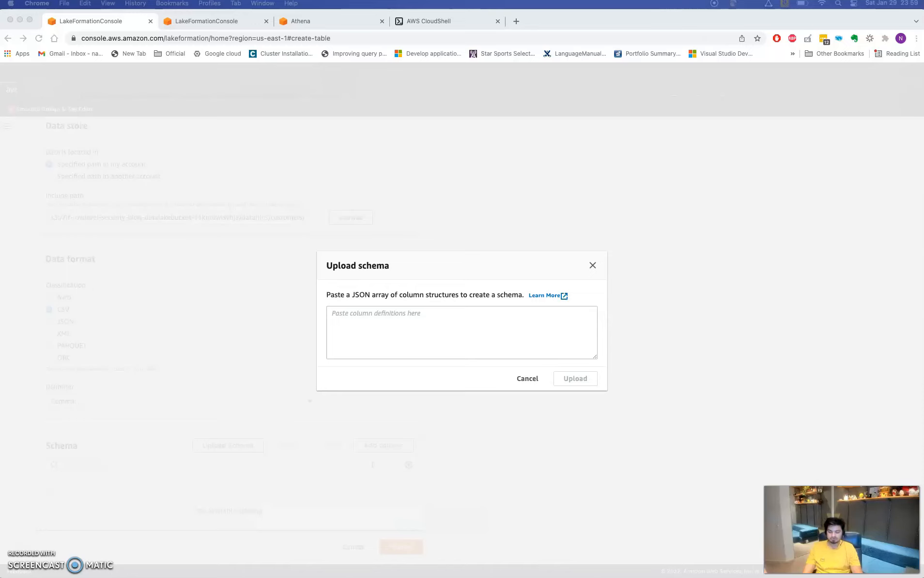
left_click(391, 316)
key("super+v")
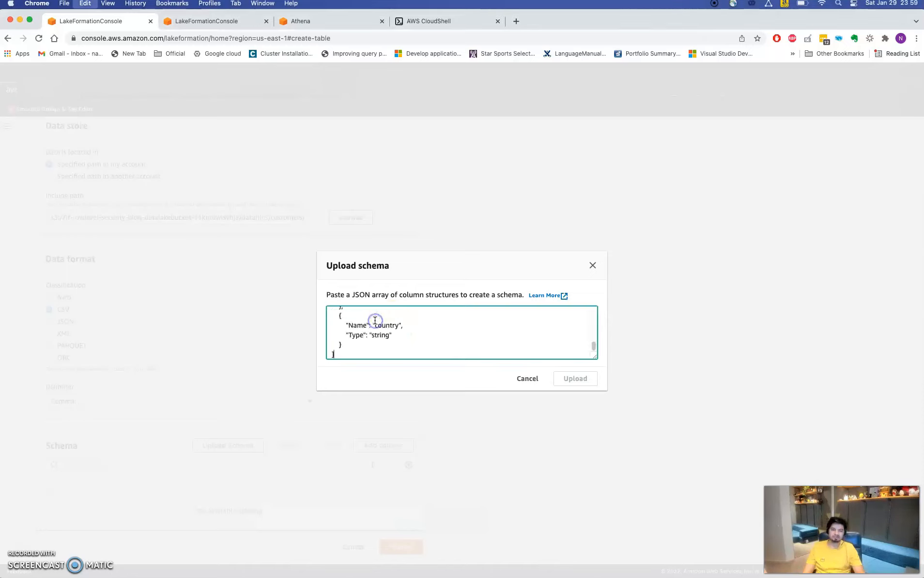
left_click(571, 380)
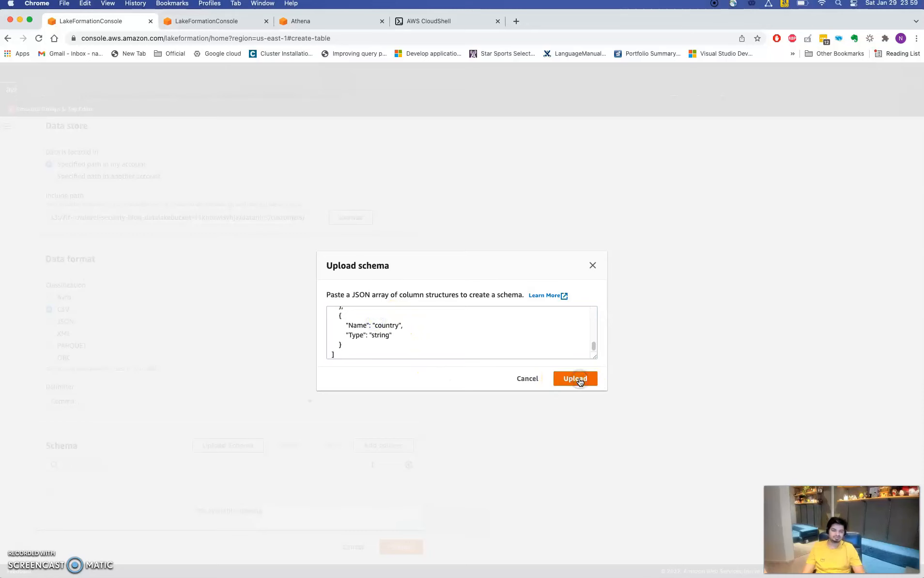
left_click(579, 382)
Submit the new customer_govern_table and dismiss the notification
left_click_drag(919, 342, 918, 438)
left_click(415, 553)
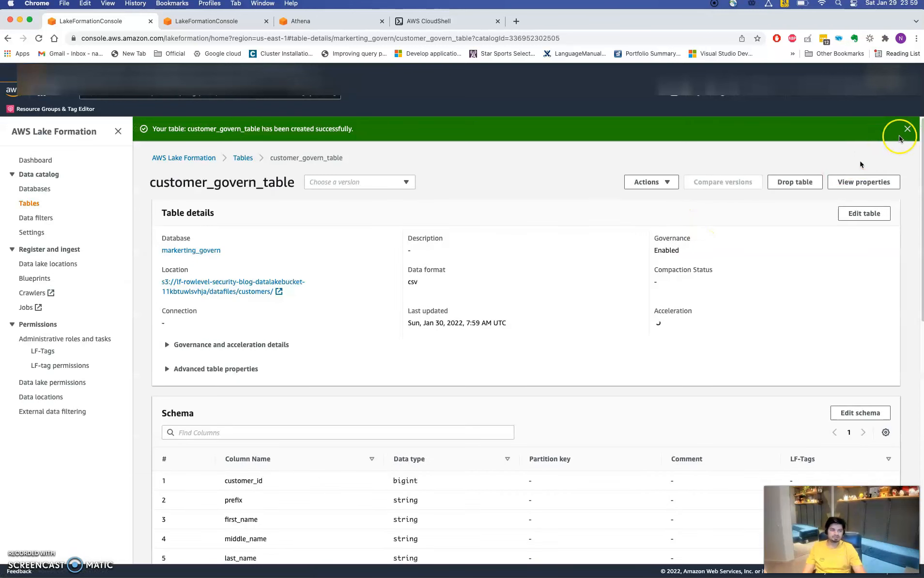
left_click(906, 129)
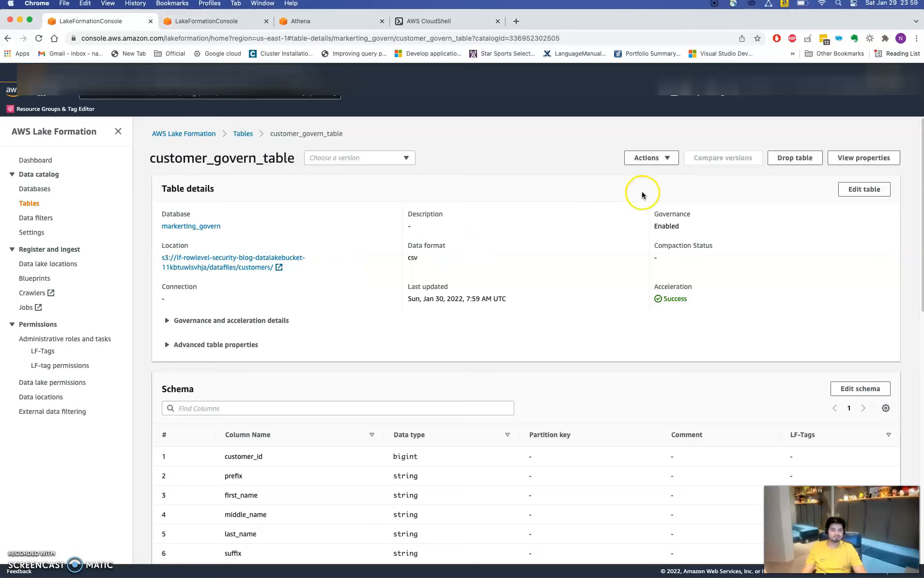
View the data of customer_govern_table in Athena and examine the table name in its query
left_click(671, 166)
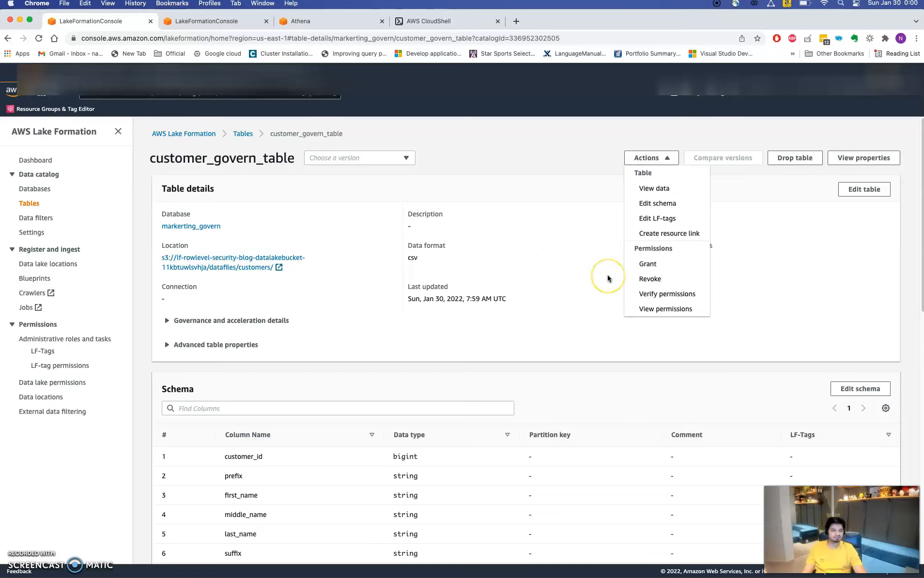
left_click(597, 262)
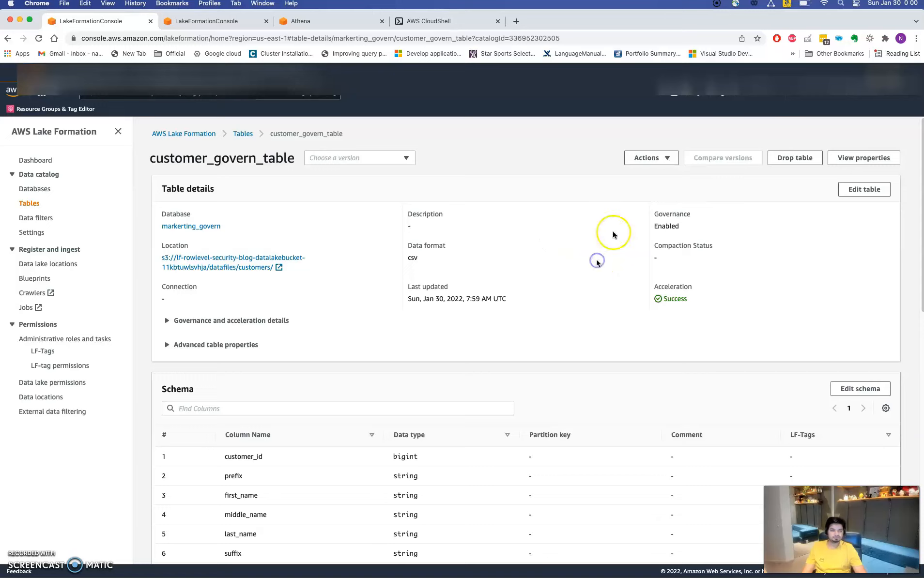
left_click(649, 159)
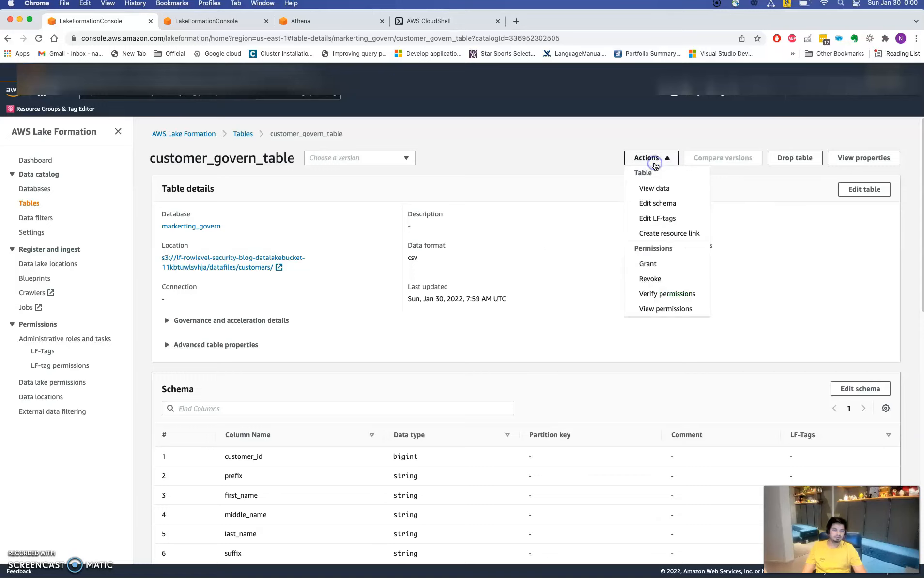
left_click(667, 190)
left_click(581, 352)
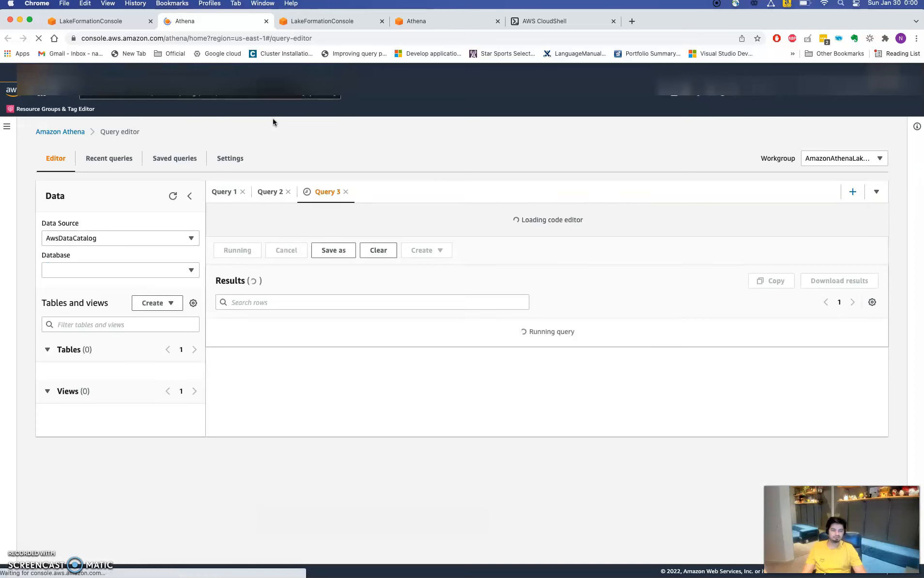
left_click(315, 230)
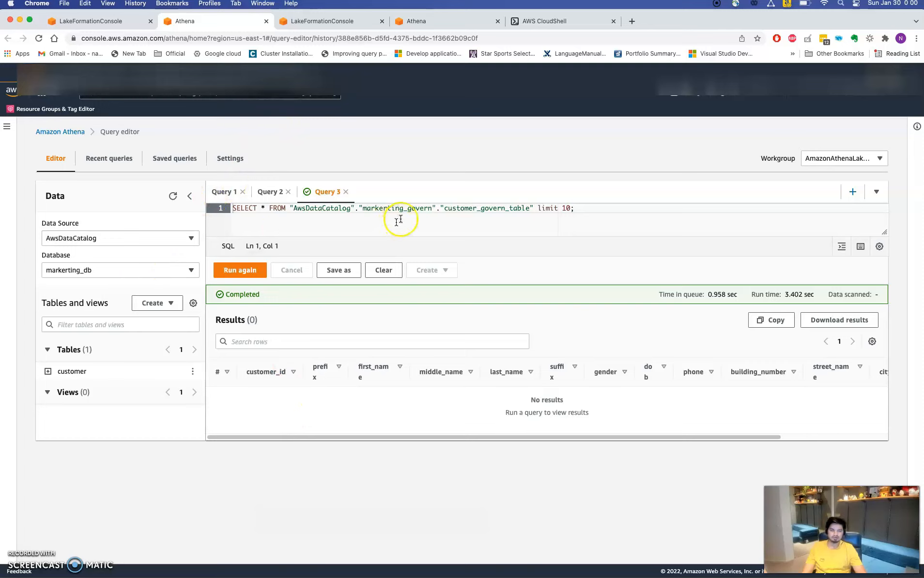
double_click(472, 209)
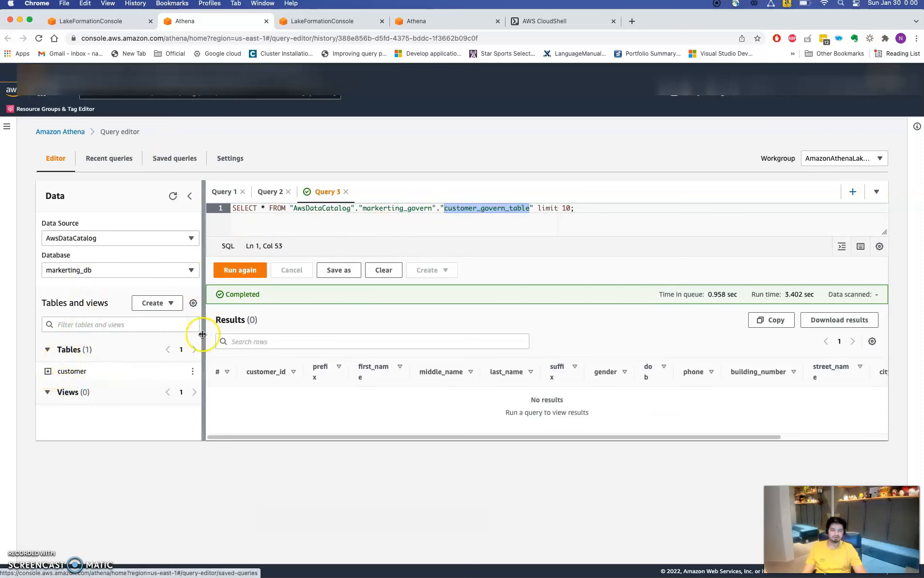
Preview the customer table in markerting_db, examine its rows, and return to the customer_govern_table query
left_click(192, 371)
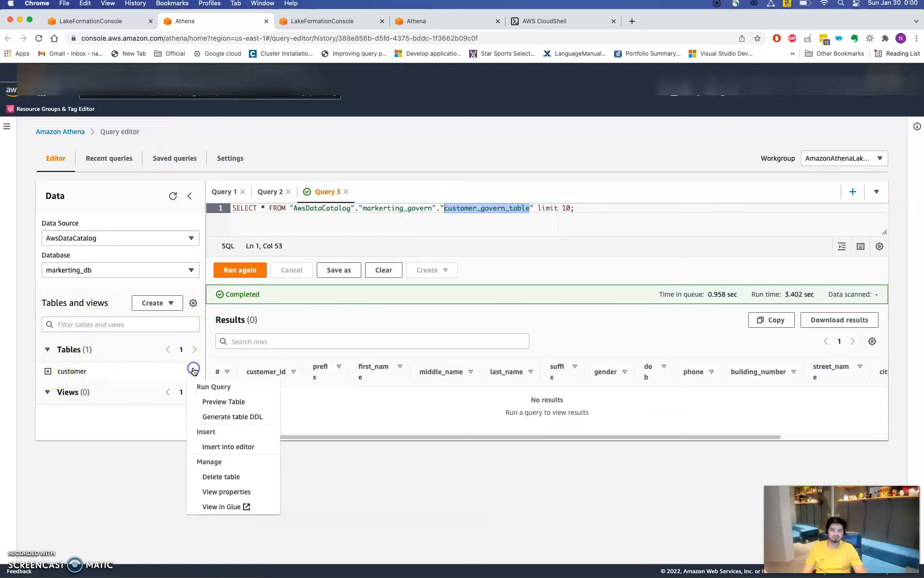
left_click(227, 403)
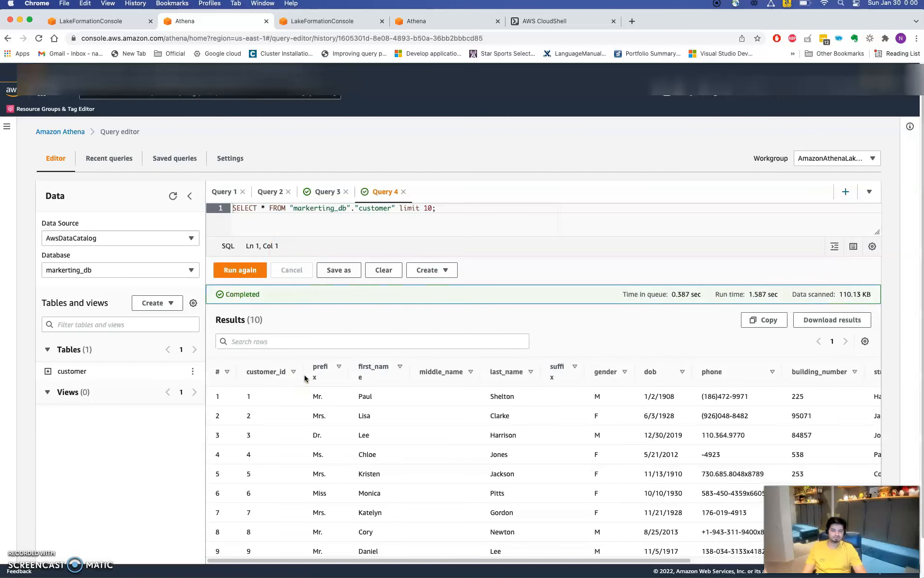
scroll(920, 339, "down", 2)
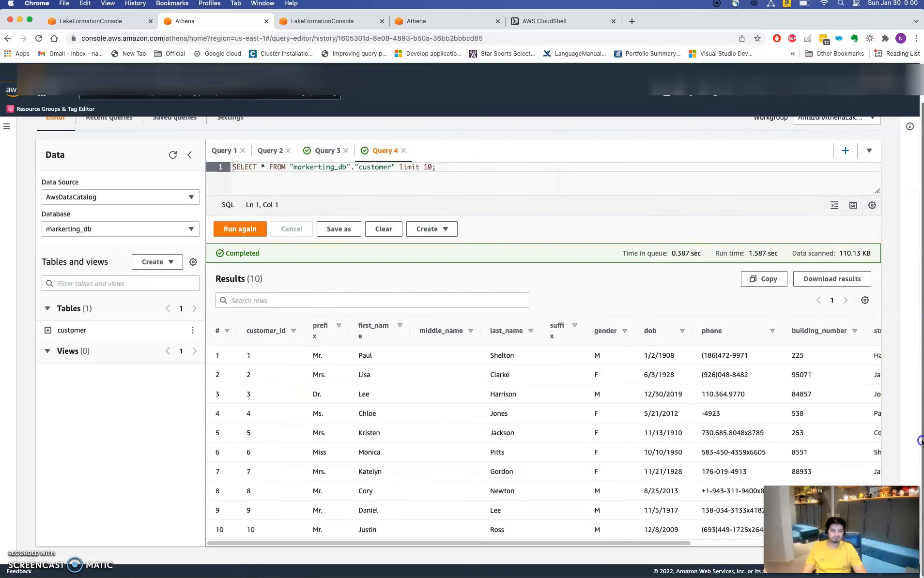
left_click_drag(656, 544, 581, 560)
left_click(324, 154)
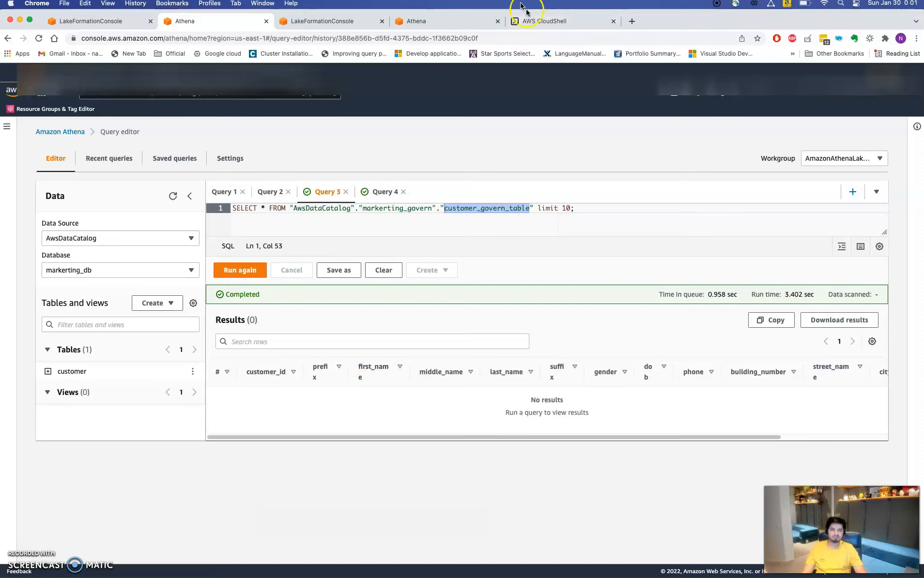
Switch to AWS CloudShell, review write-operations.json in Sublime Text, and minimize that editor window
left_click(533, 21)
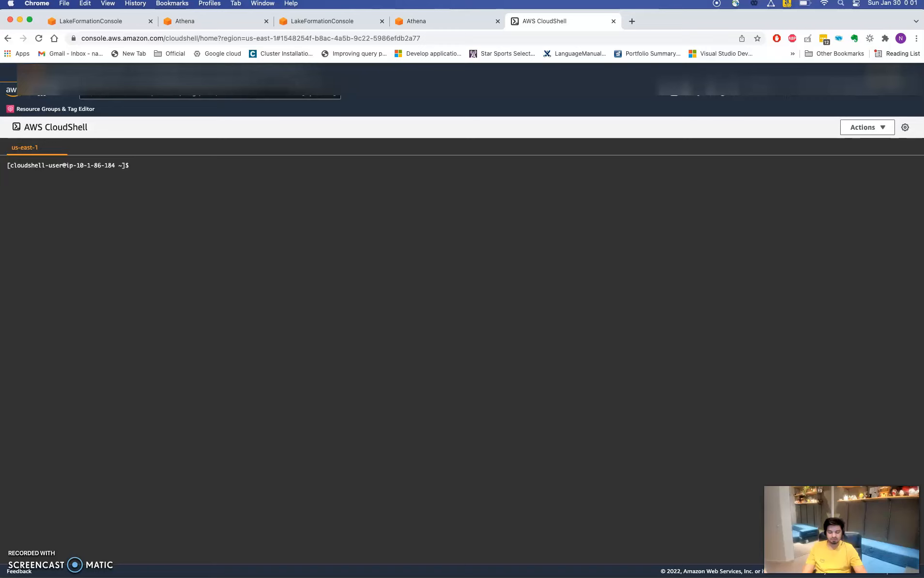
key("super+Tab")
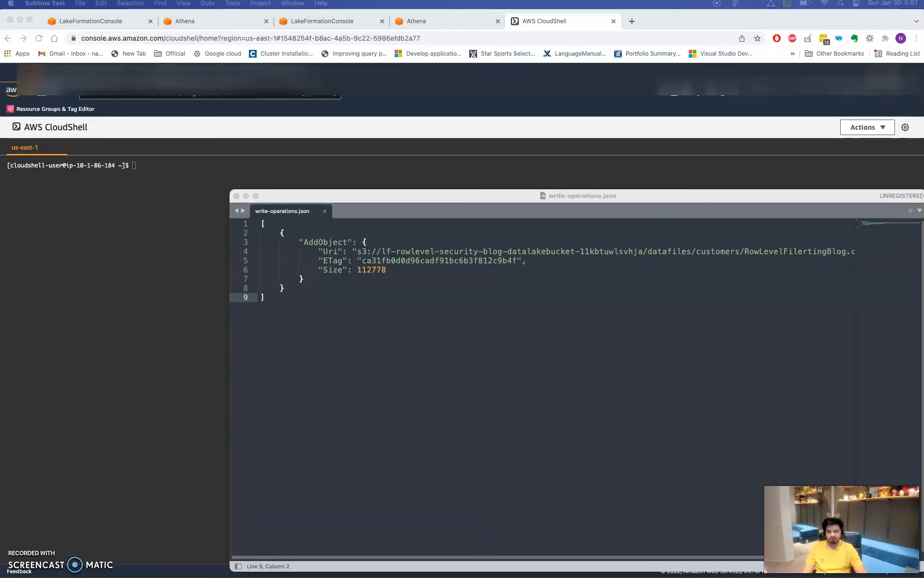
left_click(246, 195)
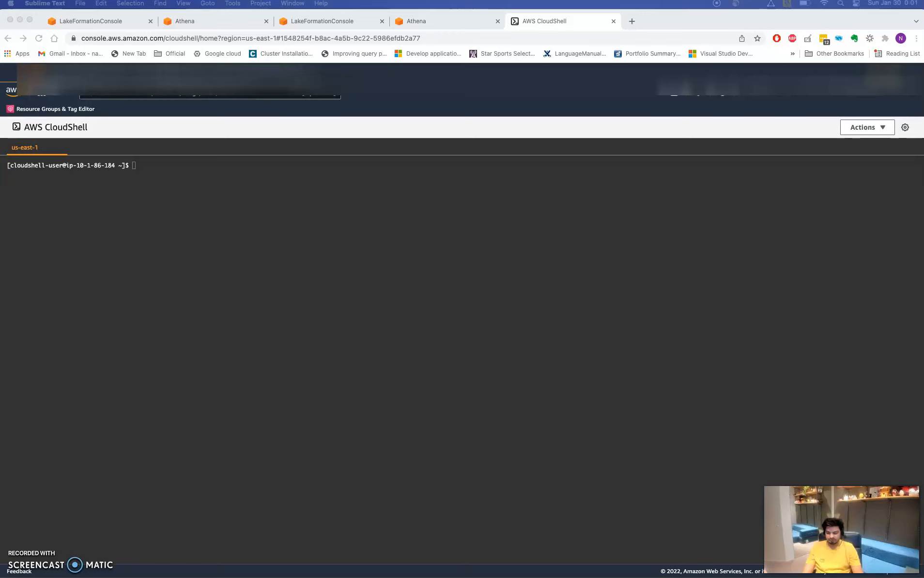
Start a Lake Formation transaction with aws lakeformation start-transaction and select the returned transaction ID
left_click(217, 164)
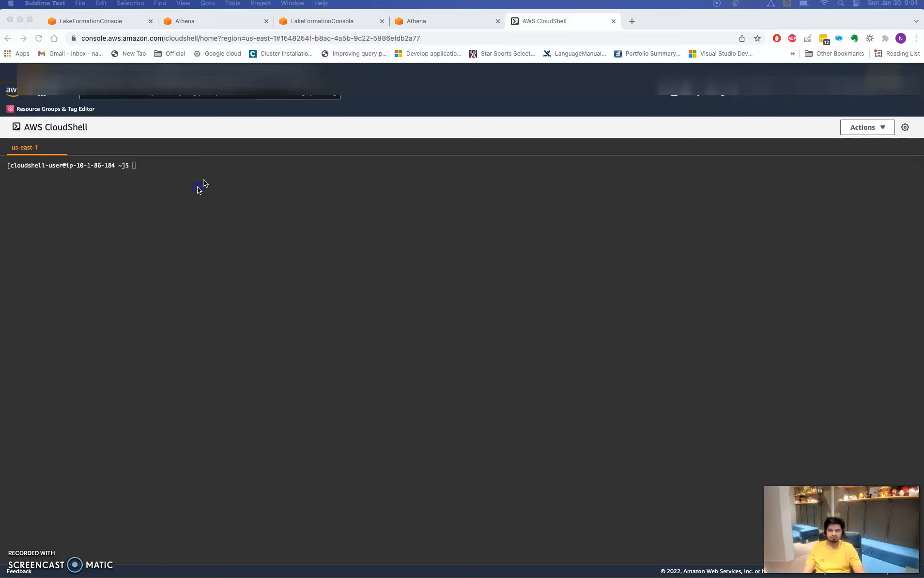
type("aws lakeformation start-transaction")
key("Return")
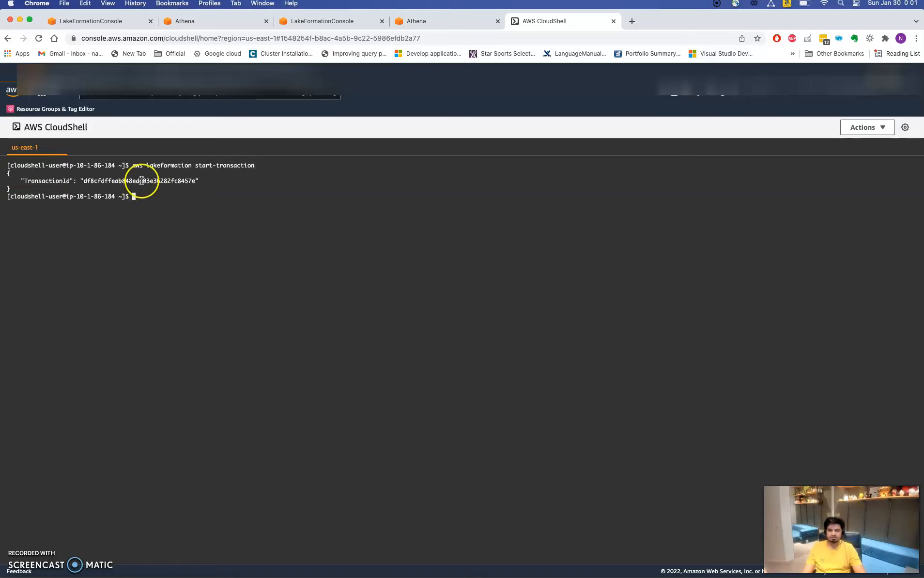
double_click(136, 182)
List the S3 folder s3://lf-rowlevel-security-blog-datalakebucket-11kbtuwlsvhja/datafiles/customers/ with aws s3 ls
key("super+Tab")
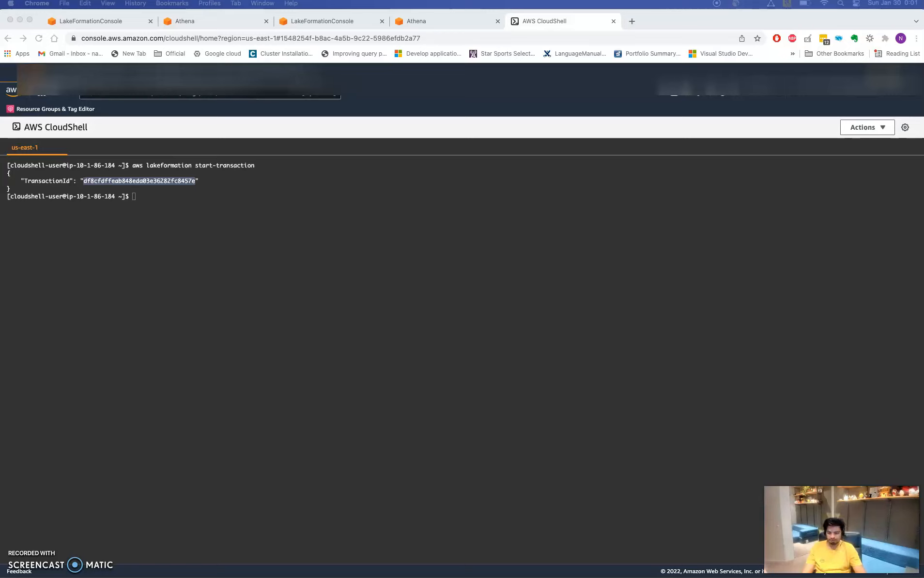
left_click(274, 247)
key("super+v")
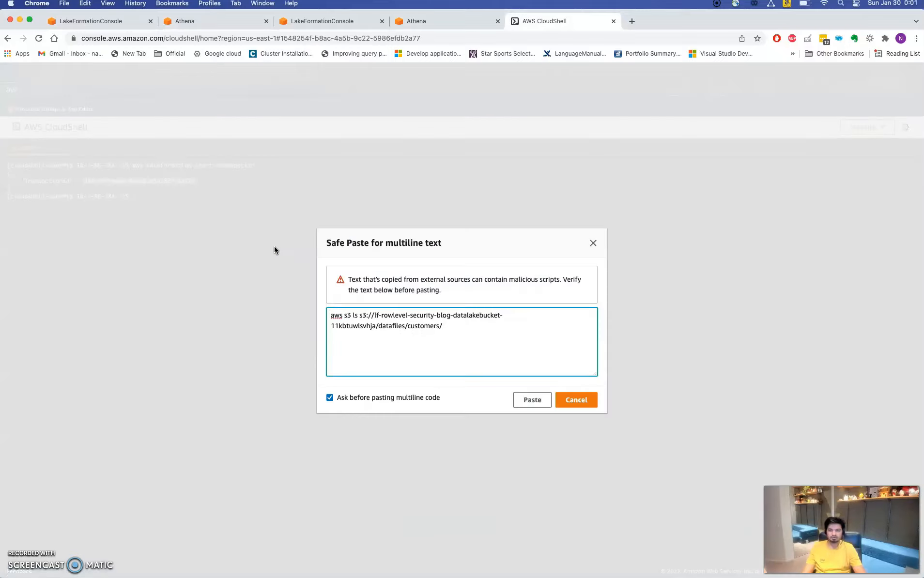
left_click(531, 399)
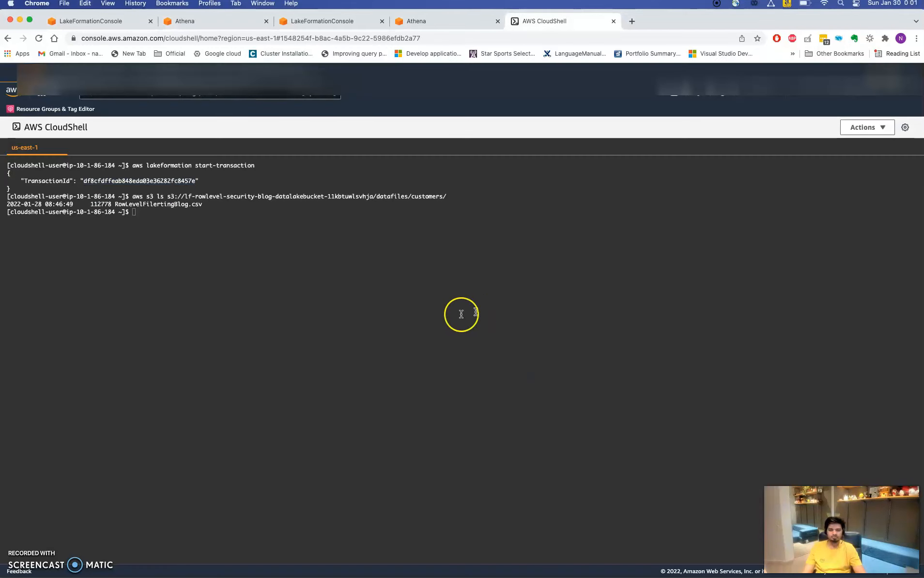
Run aws s3api head-object for datafiles/customers/RowLevelFilertingBlog.csv in the data lake bucket and highlight the returned metadata
key("super+Tab")
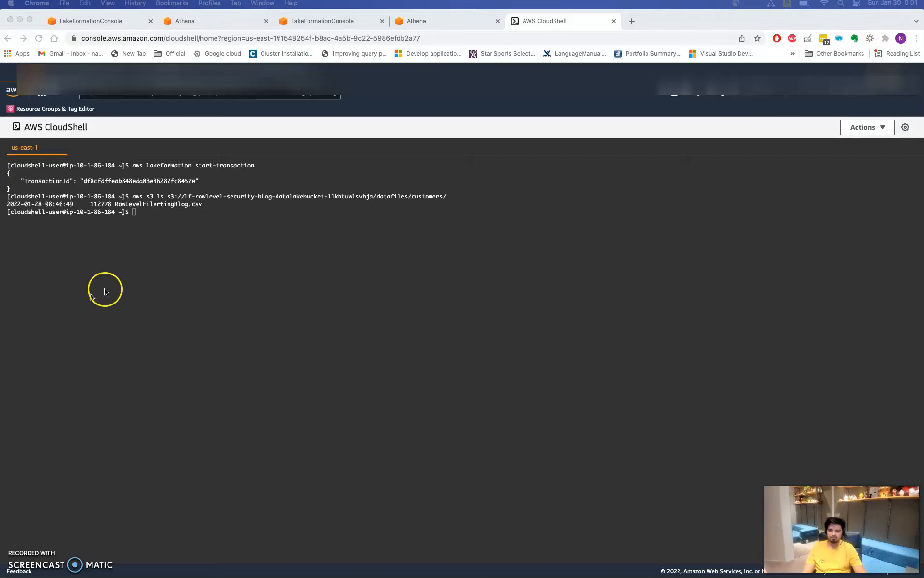
left_click(219, 240)
type("aws s3api head-object --bucket lf-rowlevel-security-blog-datalakebucket-11kbtuwlsvhja --key datafiles/customers/RowLevelFilertingBlog.csv")
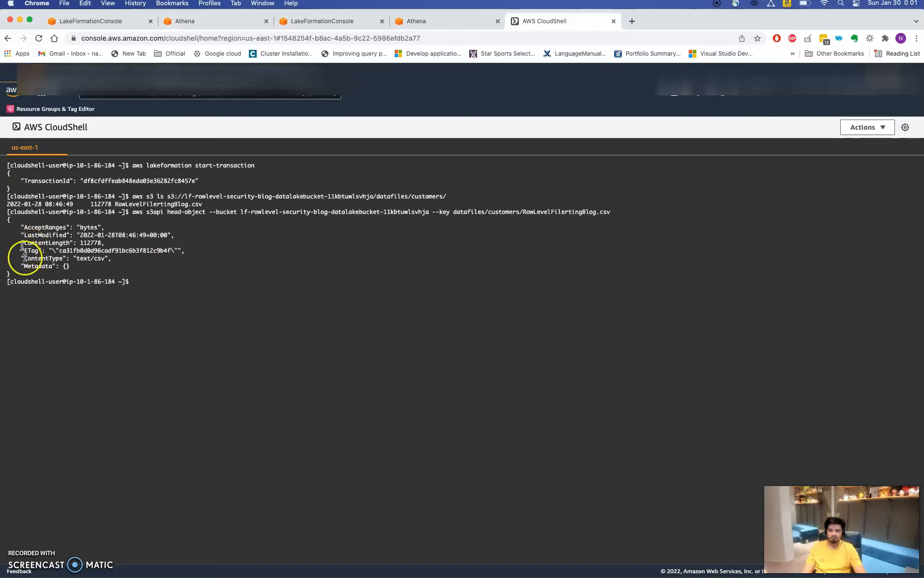
left_click_drag(21, 273, 1, 220)
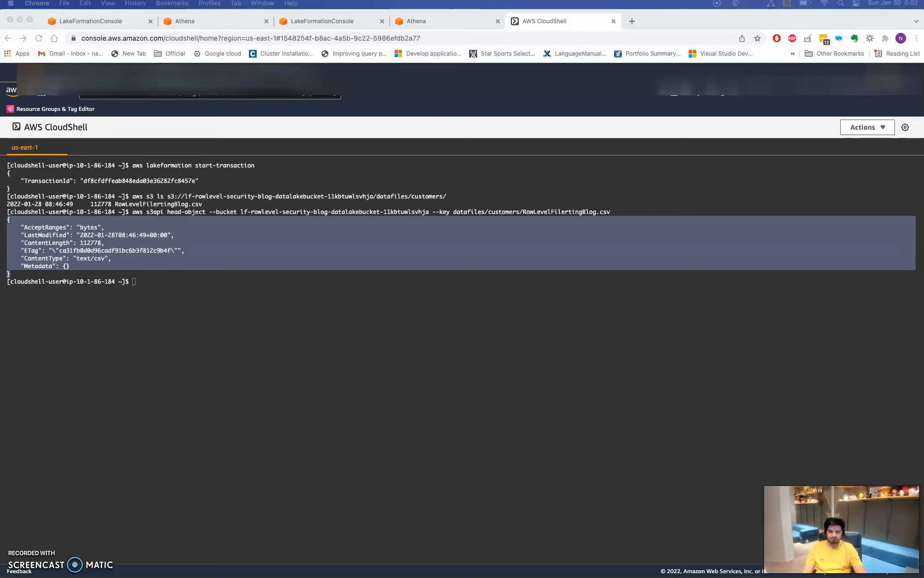
In write-operations.json in Sublime Text, enter the ETag ca31fb0d0d96cadf91bc6b3f812c9b4f and the Size 112778 for the added object
key("super+Tab")
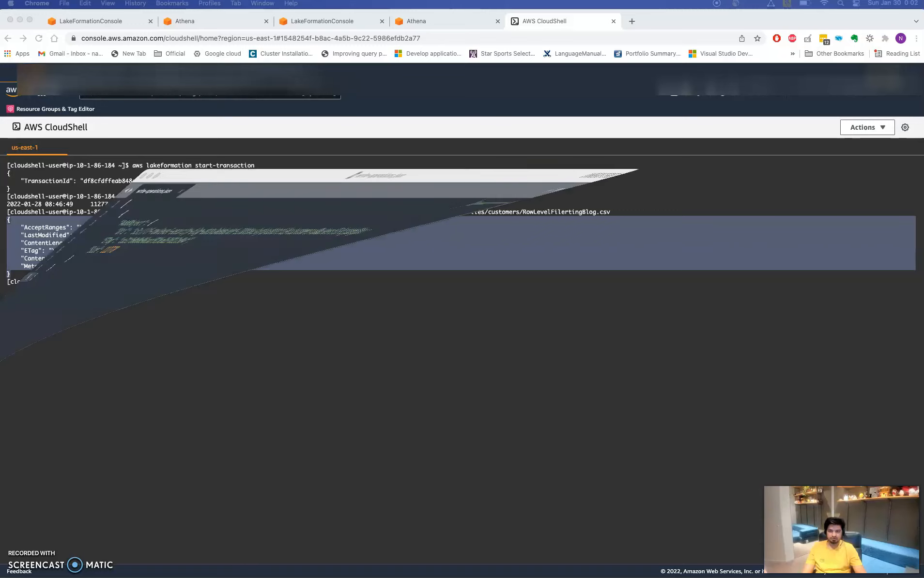
left_click(414, 280)
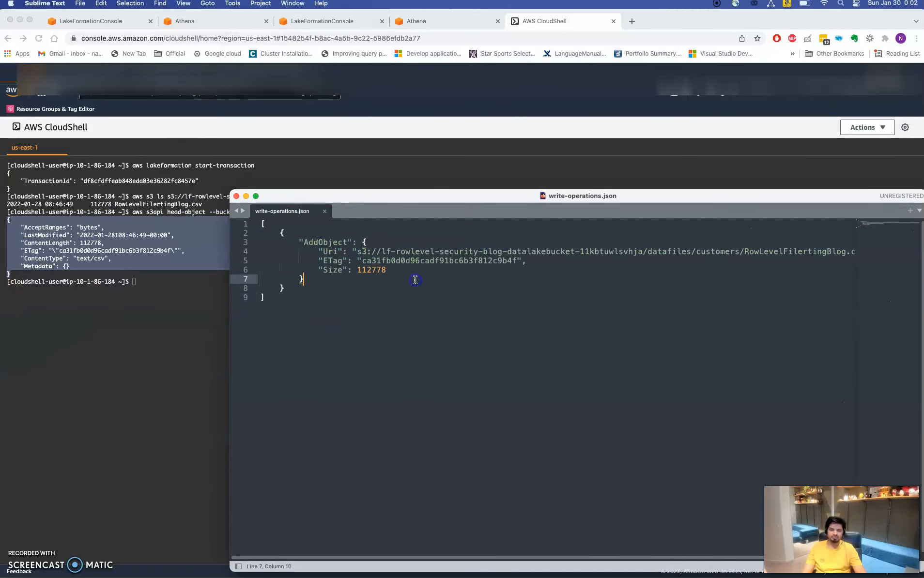
double_click(336, 261)
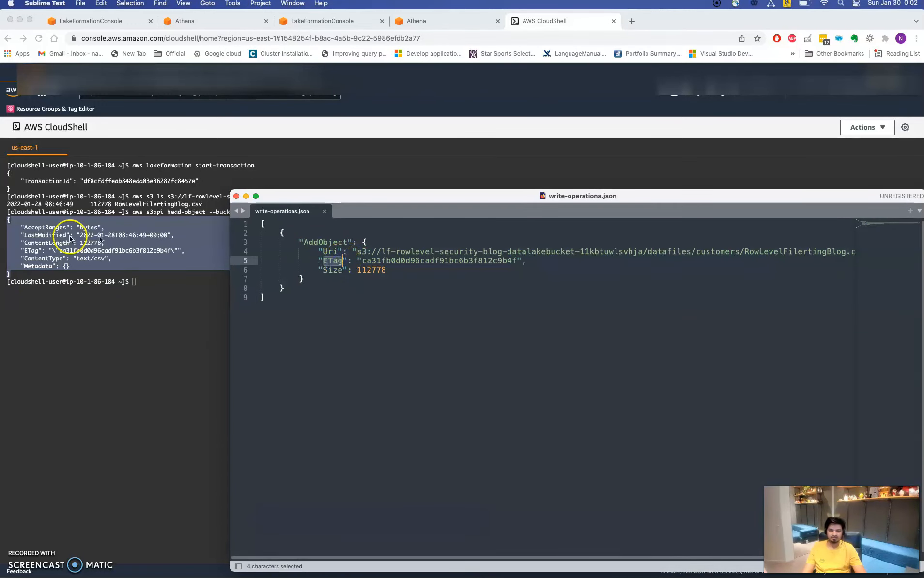
key("super+Tab")
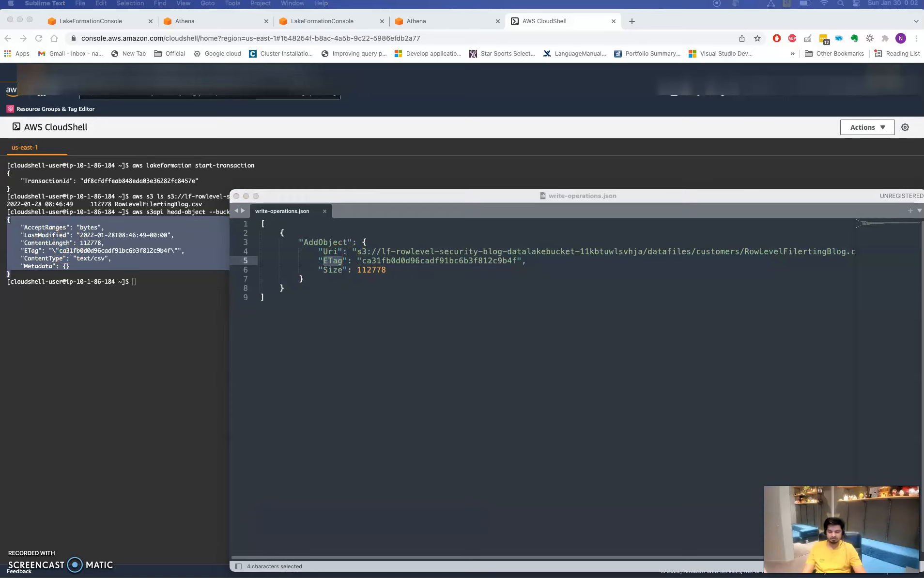
left_click(411, 307)
double_click(422, 262)
type("ca31fb0d0d96cadf91bc6b3f812c9b4f")
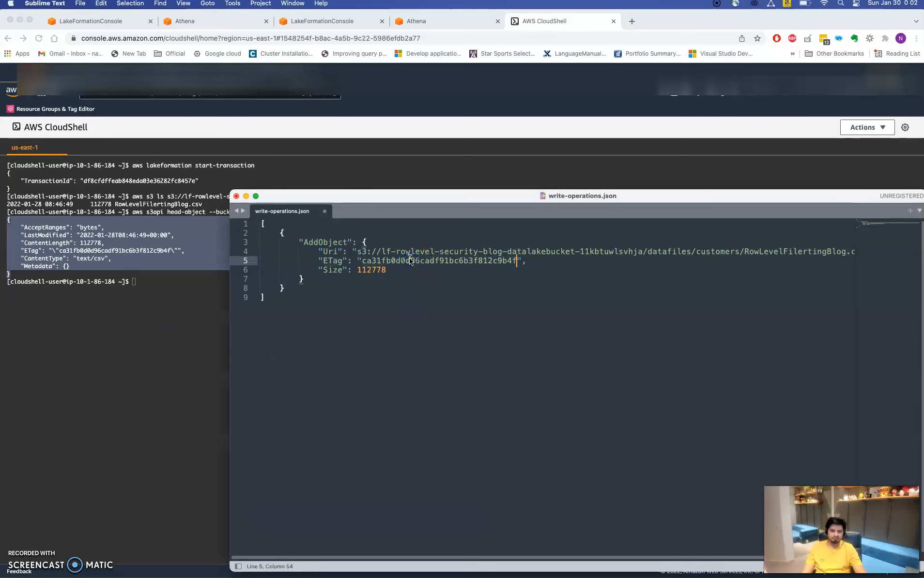
key("super+Tab")
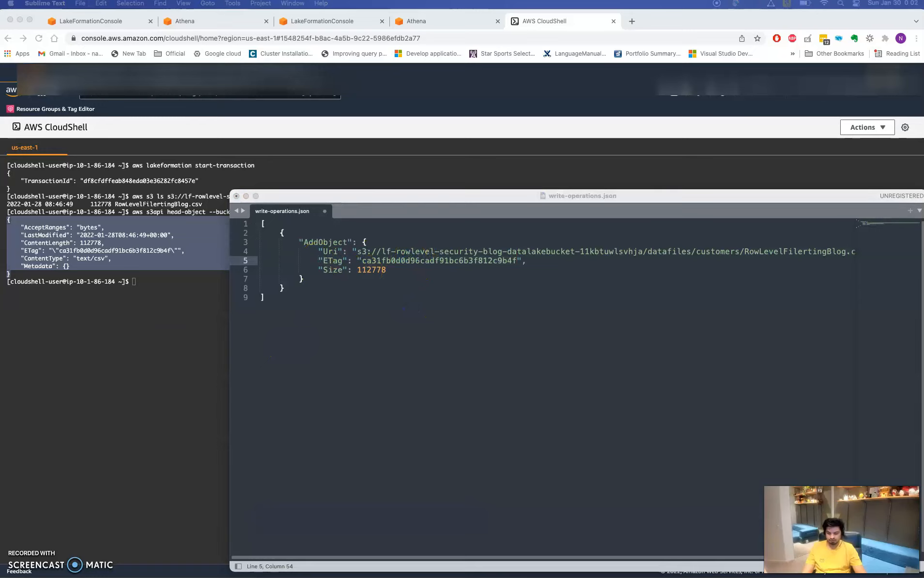
double_click(368, 271)
type("112778")
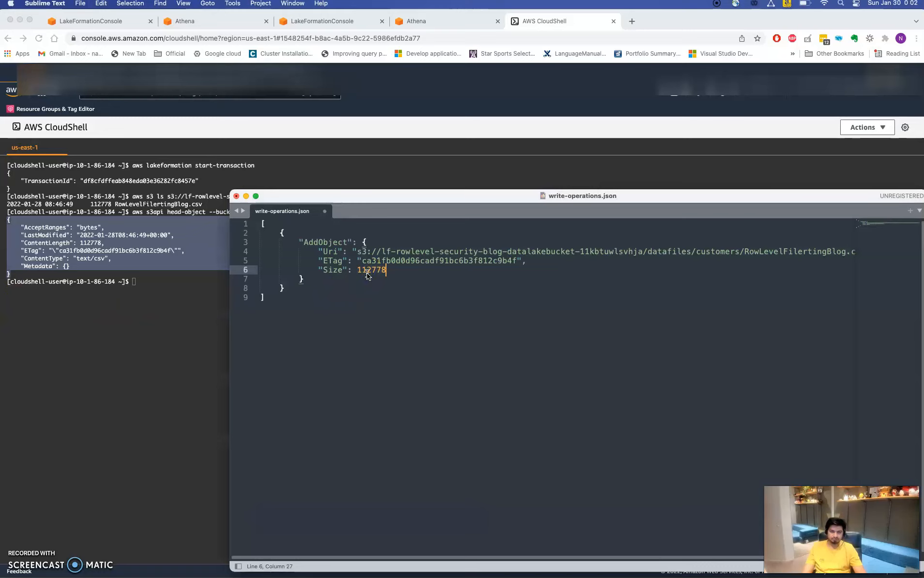
Back in CloudShell, delete the existing write-operations.json with rm, listing the home directory before and after
left_click(196, 301)
type("ls")
key("Return")
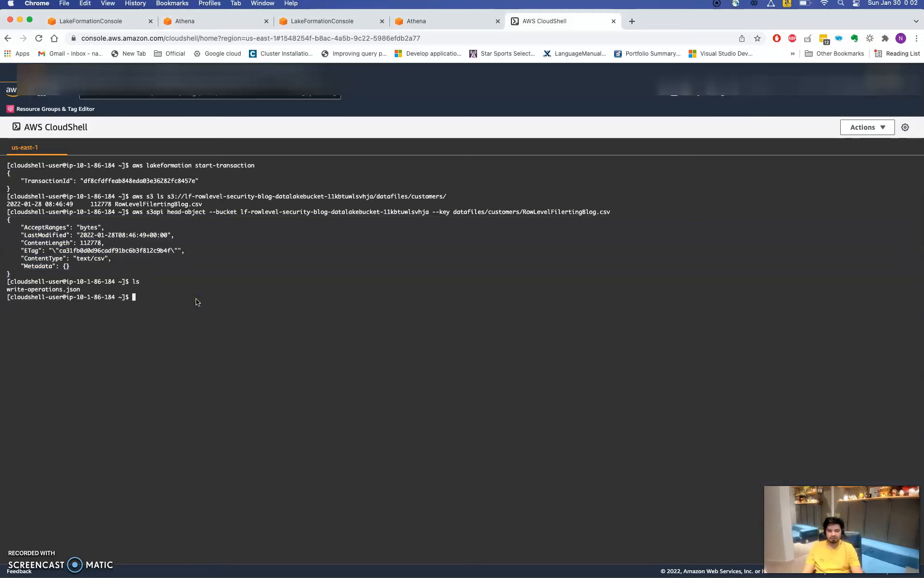
type("rm wri")
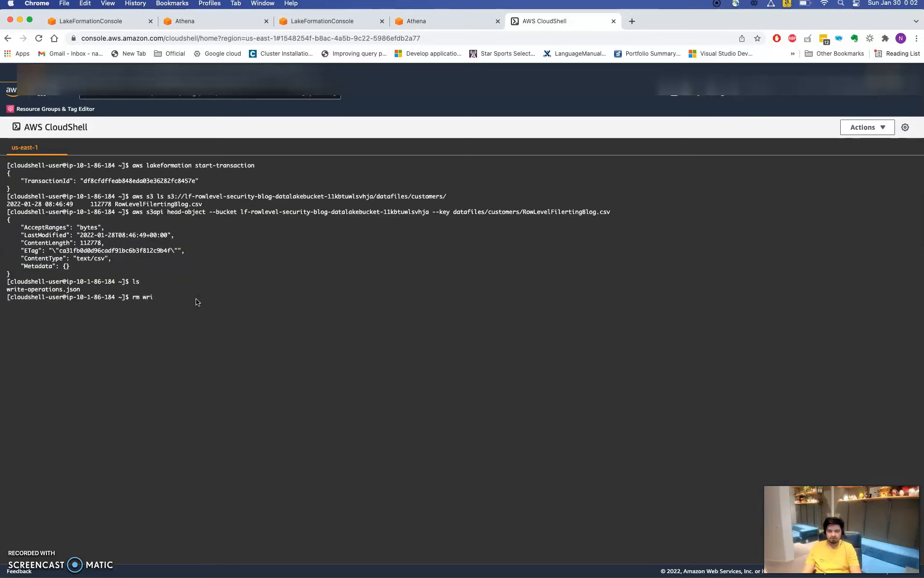
key("Tab")
key("Return")
type("ls")
key("Return")
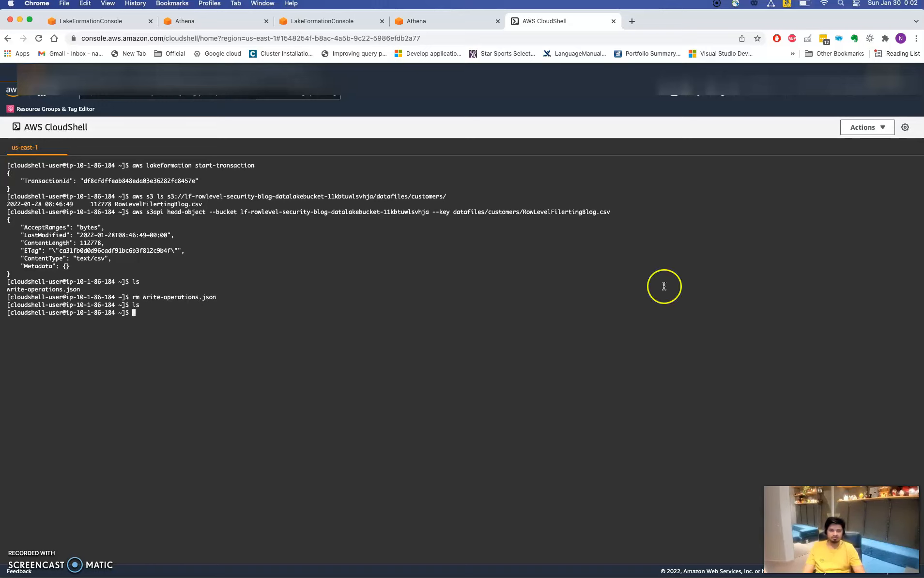
Upload write-operations.json from the Downloads folder to the CloudShell home directory
left_click(884, 128)
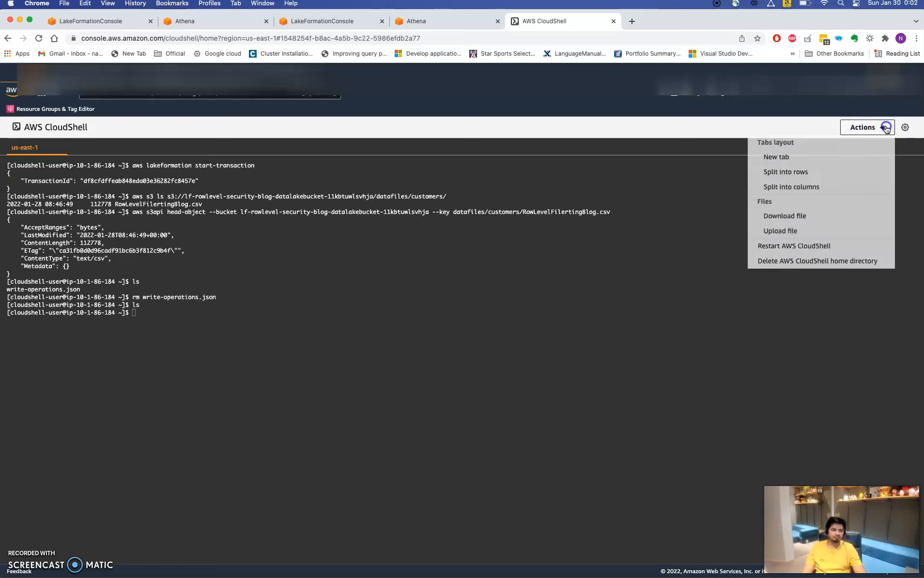
left_click(789, 231)
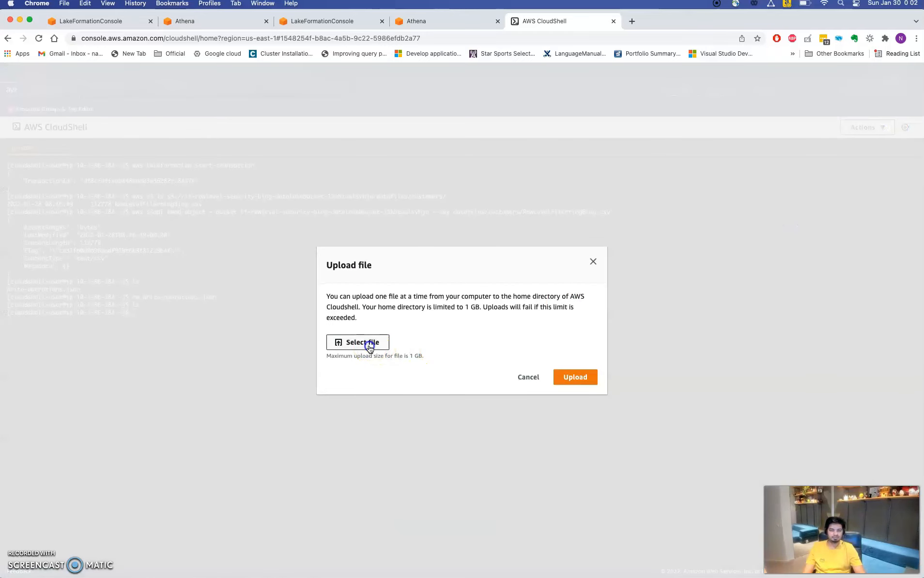
left_click(368, 345)
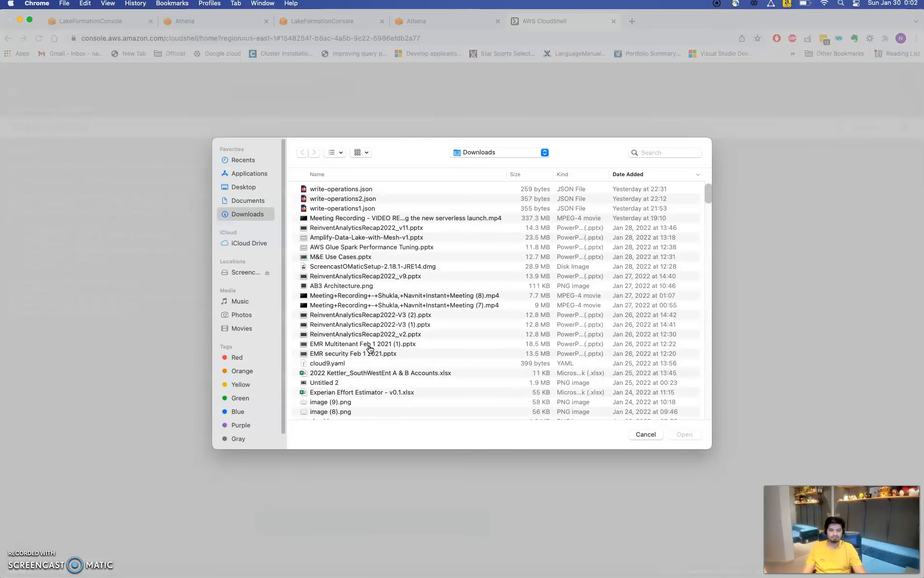
left_click(340, 188)
left_click(683, 434)
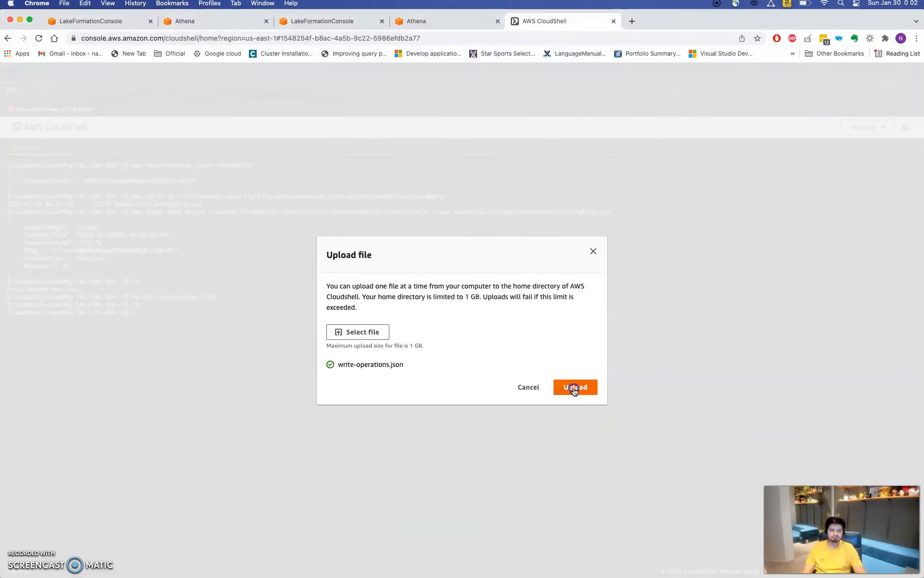
left_click(573, 386)
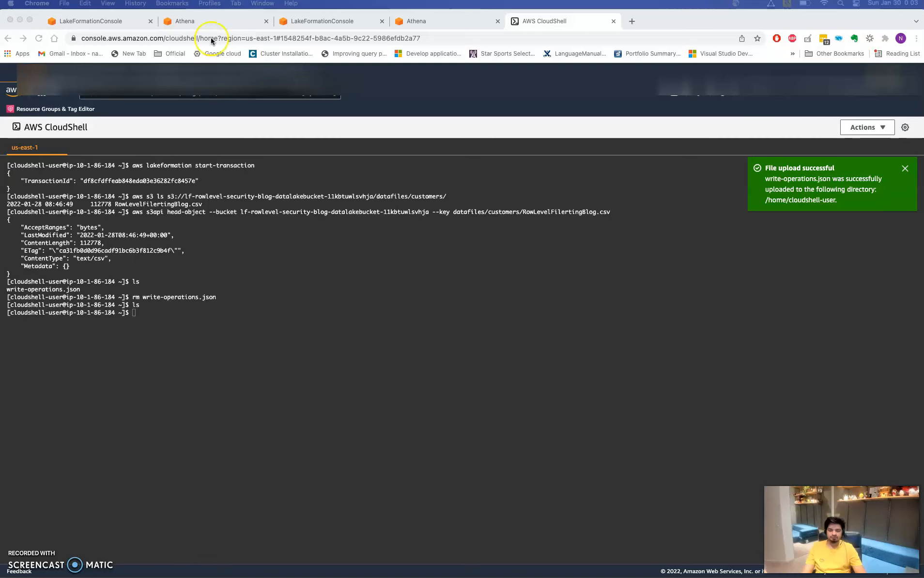
Switch to Lake Formation and highlight the database name and table name in the customer_govern_table details
left_click(124, 21)
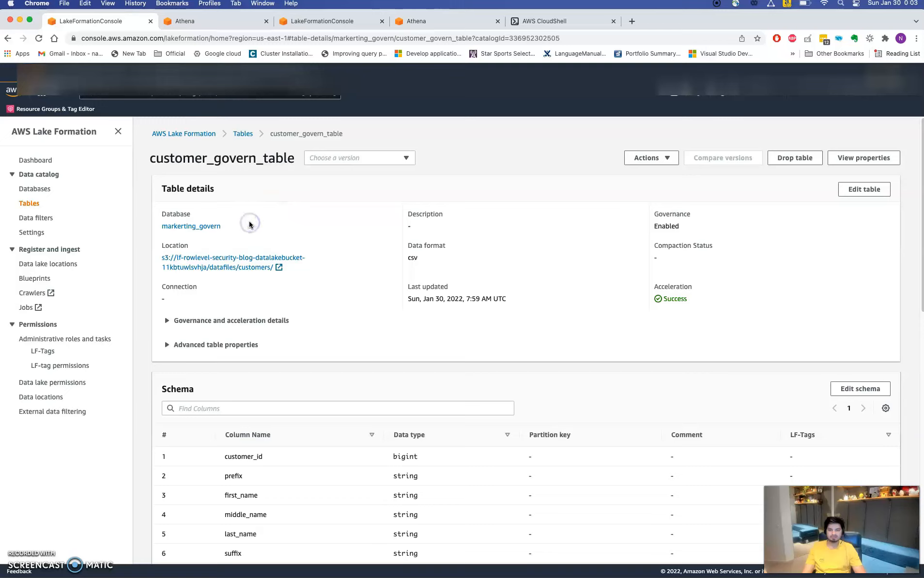
left_click_drag(236, 226, 165, 227)
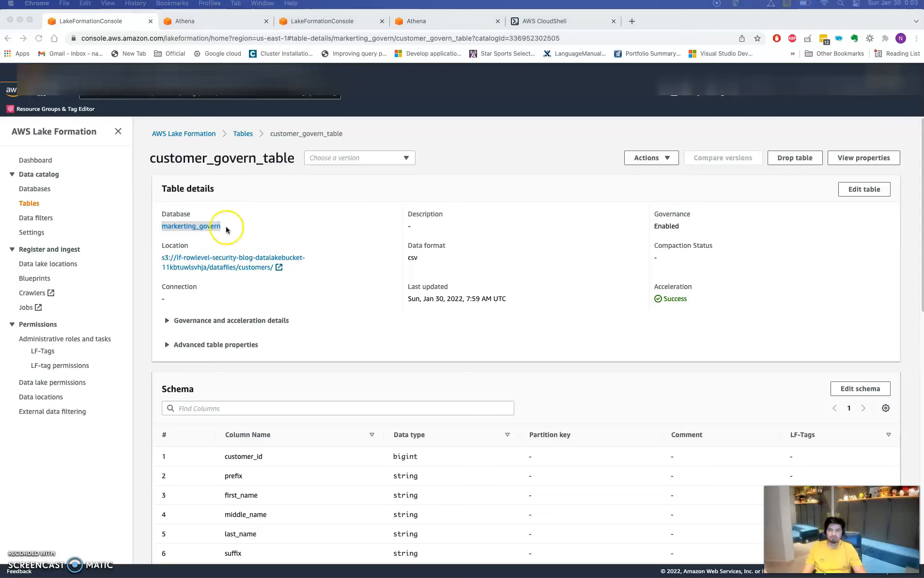
left_click(287, 214)
double_click(268, 160)
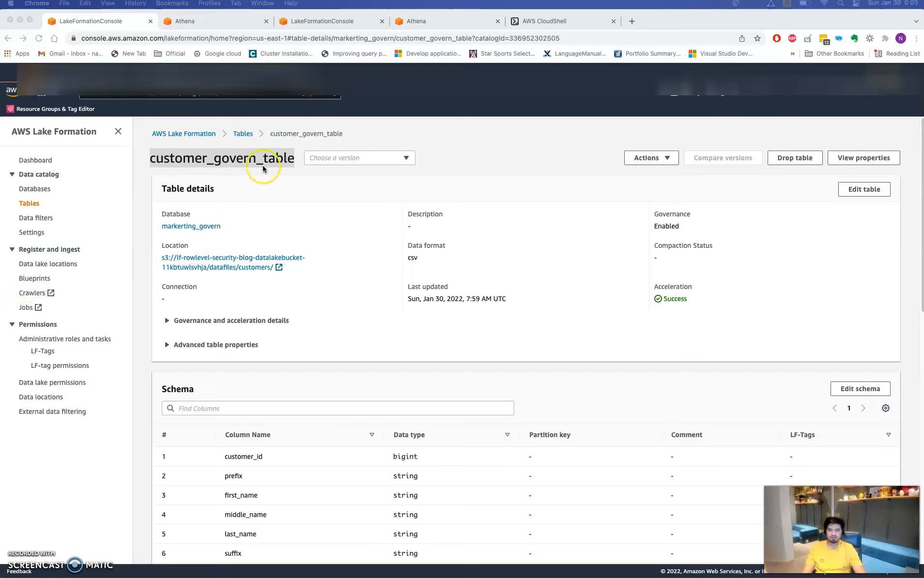
Return to CloudShell, select the transaction ID in the start-transaction output, and list the home directory files
left_click(527, 23)
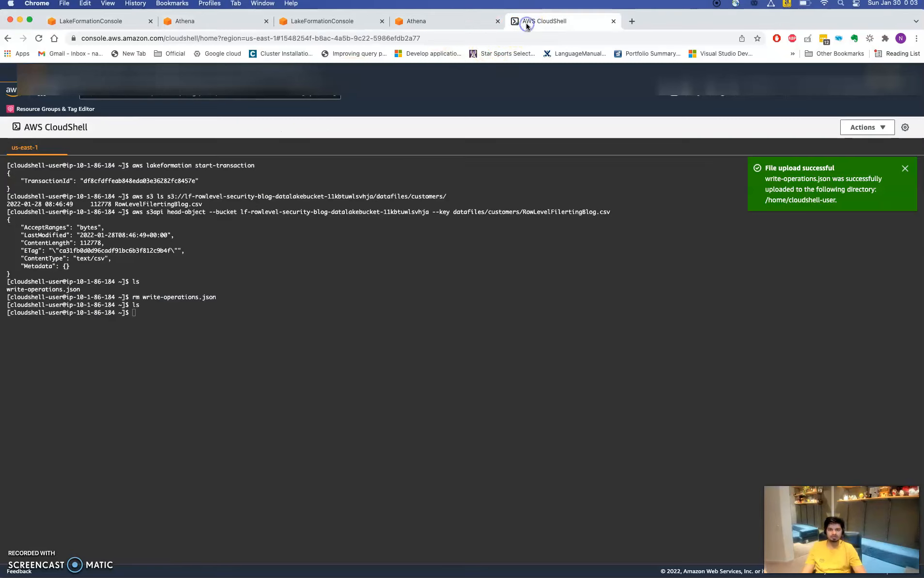
double_click(150, 181)
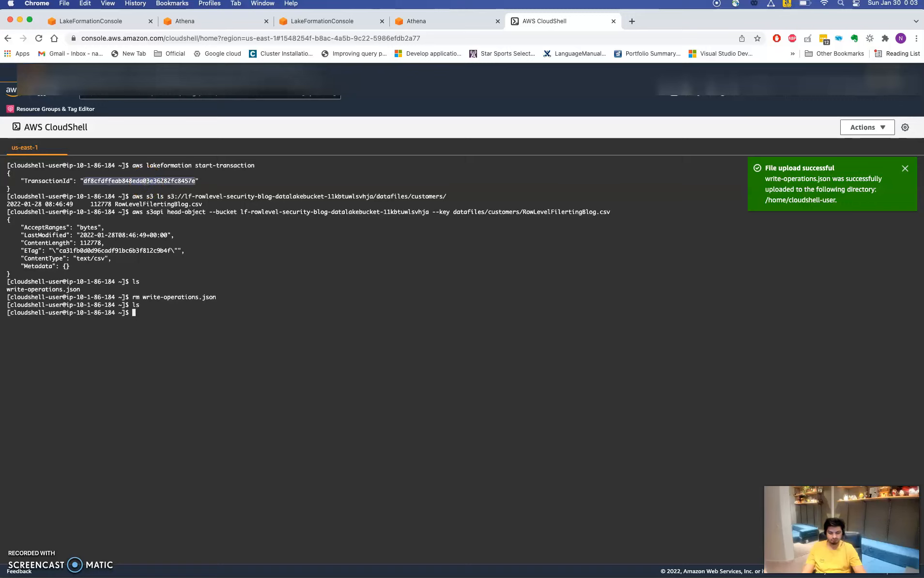
key("super+Tab")
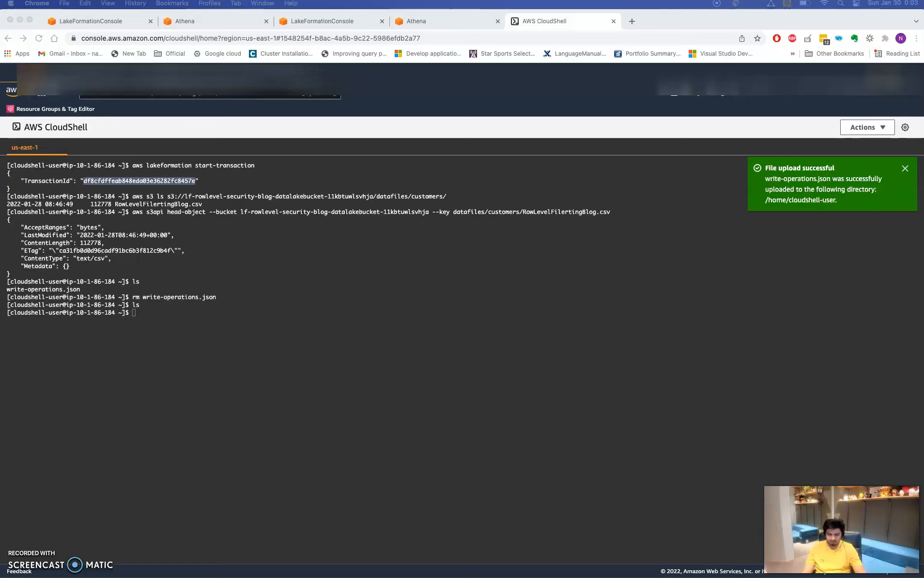
left_click(129, 324)
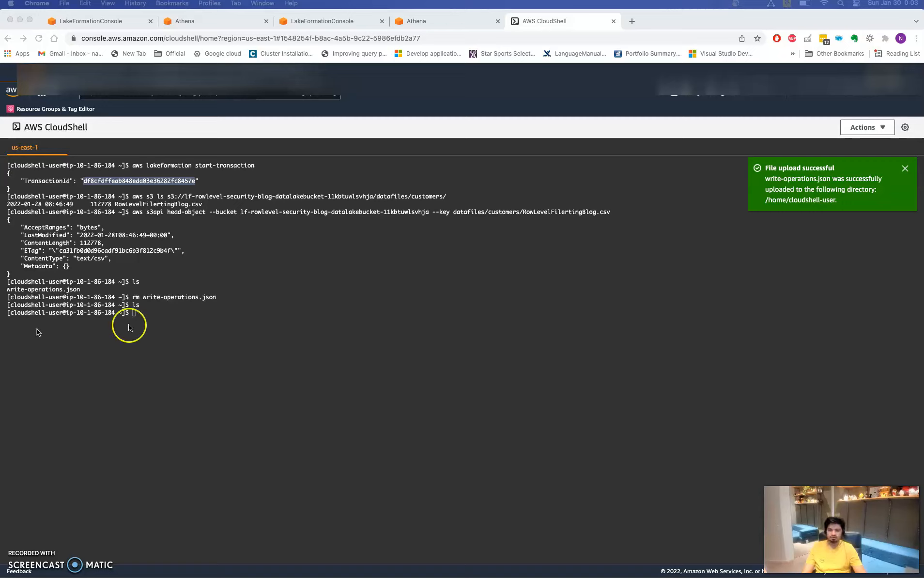
type("ls")
key("Return")
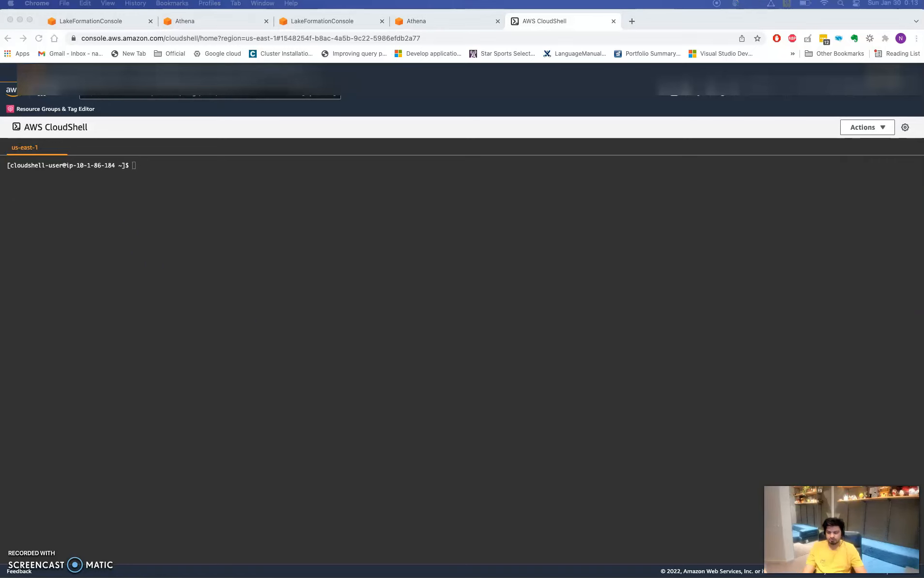
Run aws lakeformation update-table-objects on customer_govern_table in markerting_govern with the started transaction's ID and file://./write-operations.json
left_click(160, 162)
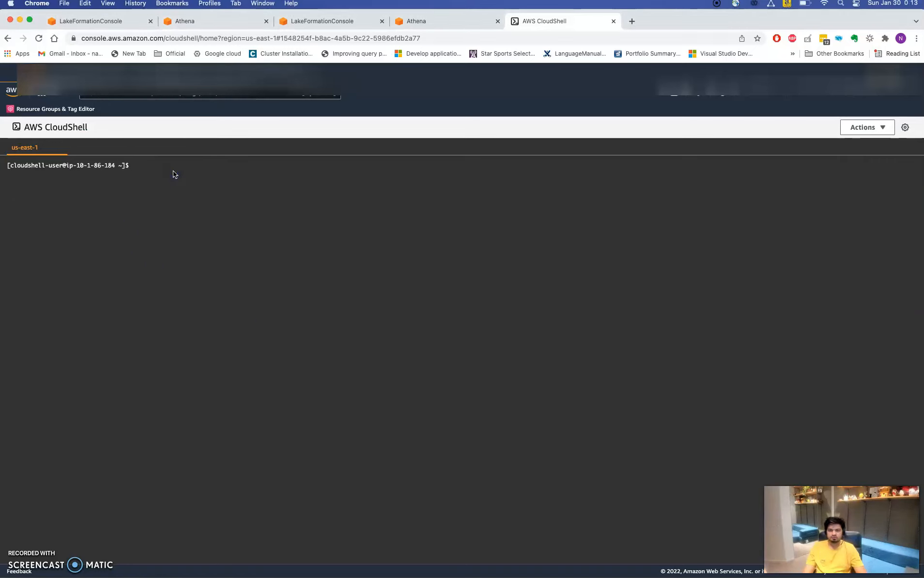
type("aws lakeformation update-table-objects --database-name markerting_govern --table-name customer_govern_table --transaction-id df8cfdffeab848eda03e36282fc8457e --write-operations file://./write-operations.json")
left_click(138, 245)
Run aws lakeformation get-table-objects on customer_govern_table in markerting_govern with the started transaction's ID, and repeat it until the objects are listed
key("super+Tab")
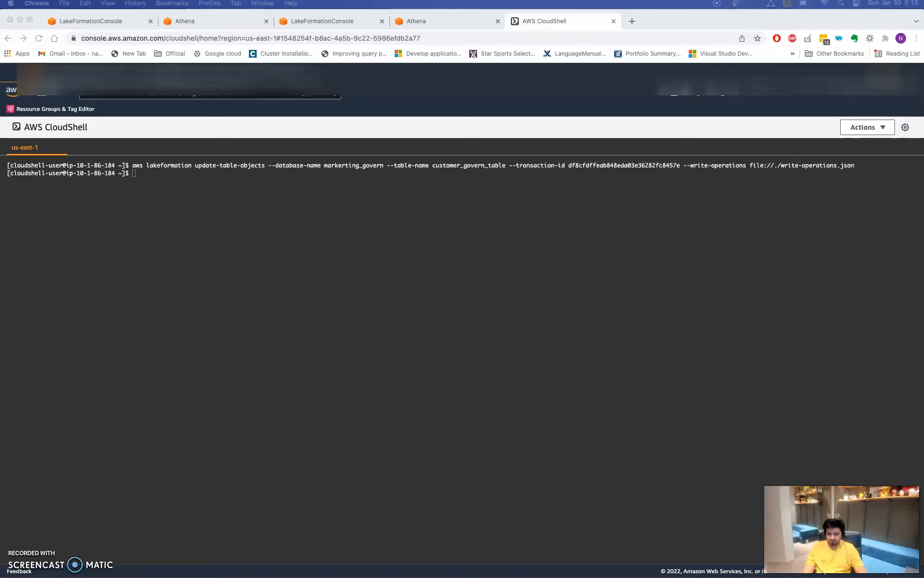
left_click(272, 216)
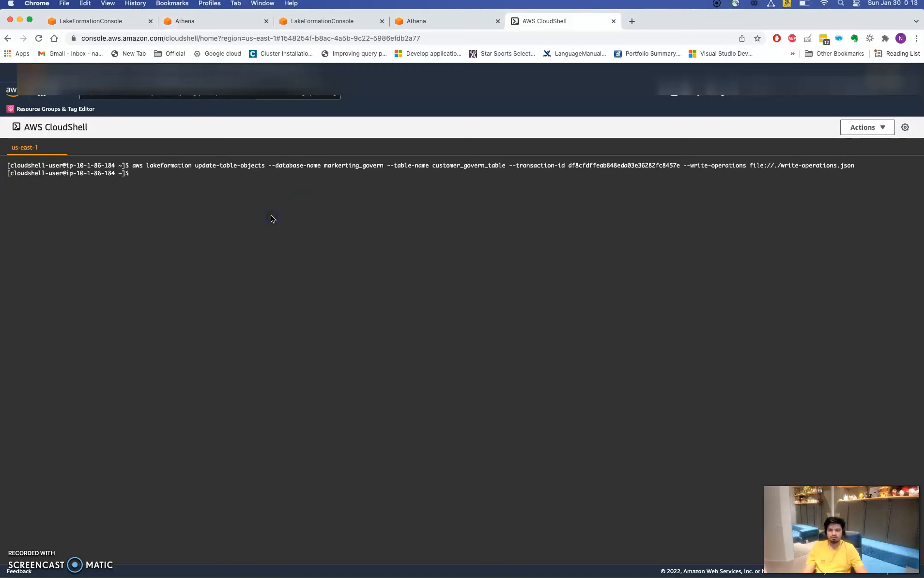
right_click(271, 215)
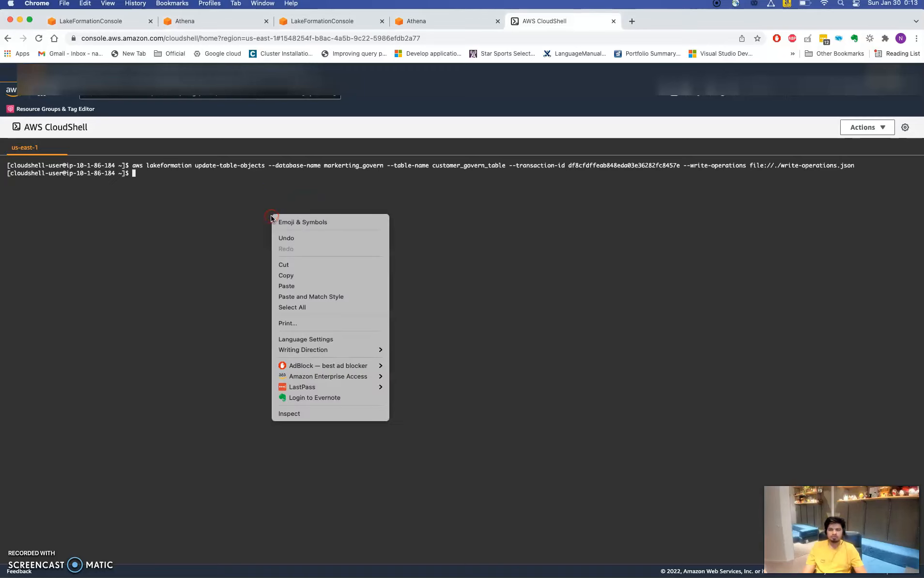
left_click(306, 286)
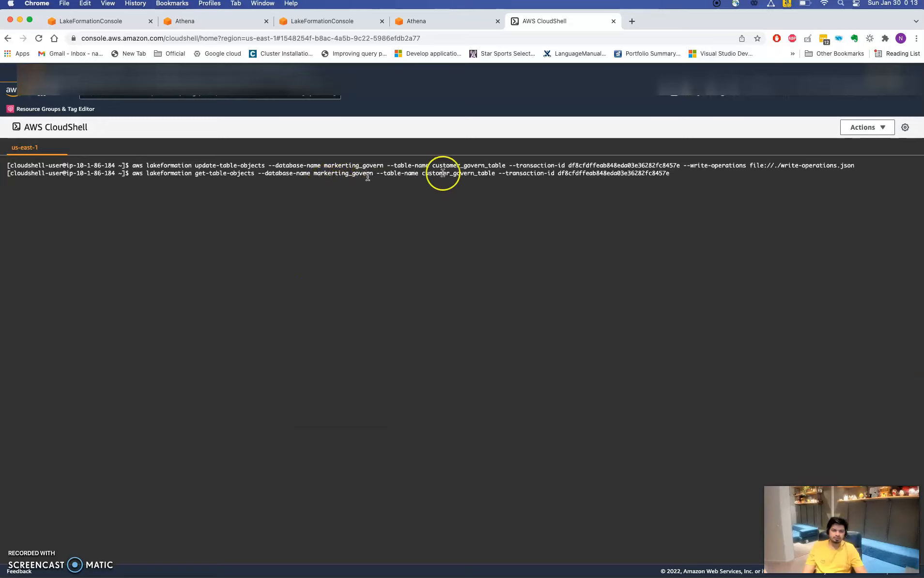
key("Return")
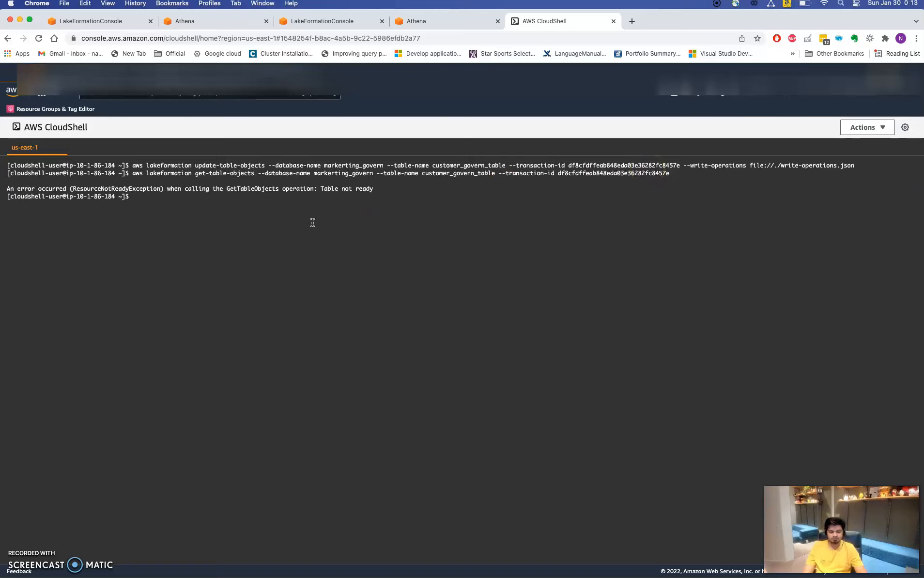
key("Up")
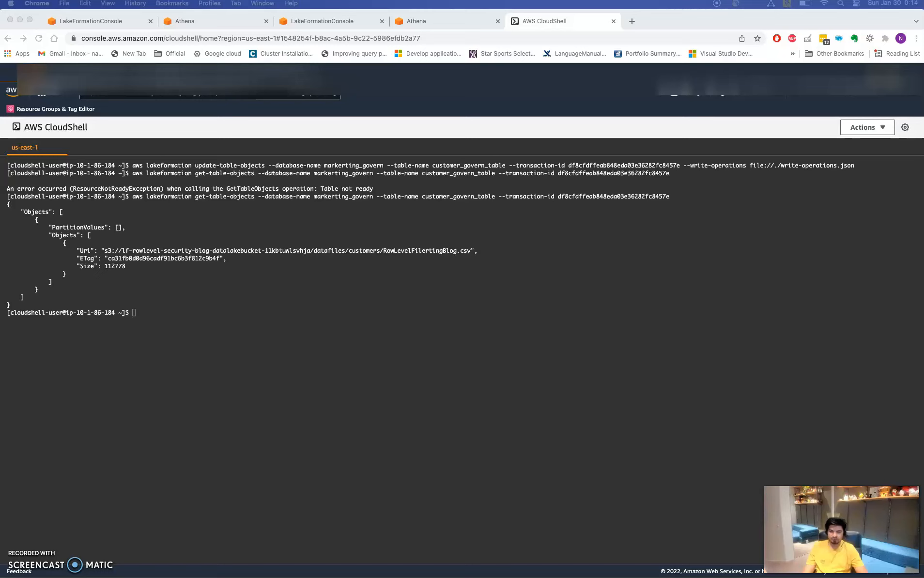
Commit the started transaction with aws lakeformation commit-transaction, and run the same command again to check its status
right_click(201, 313)
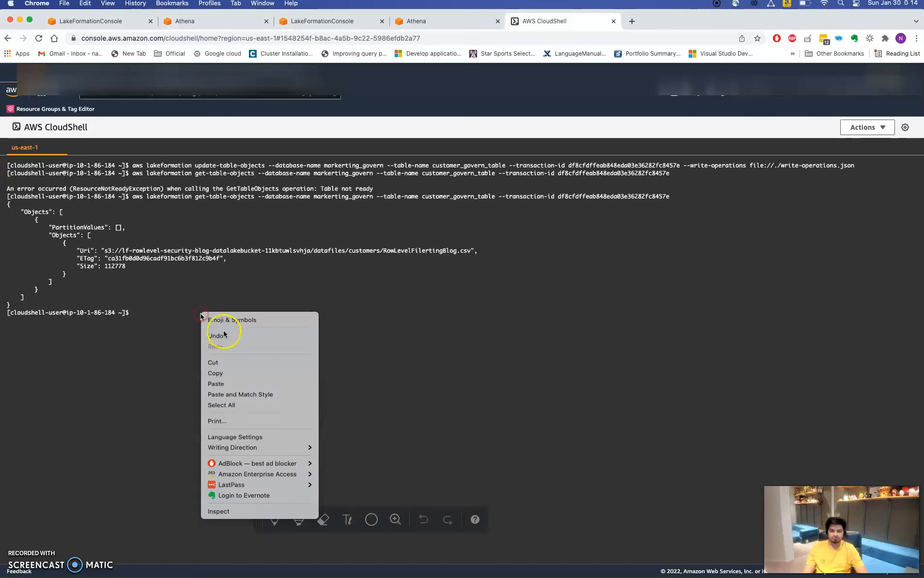
left_click(228, 383)
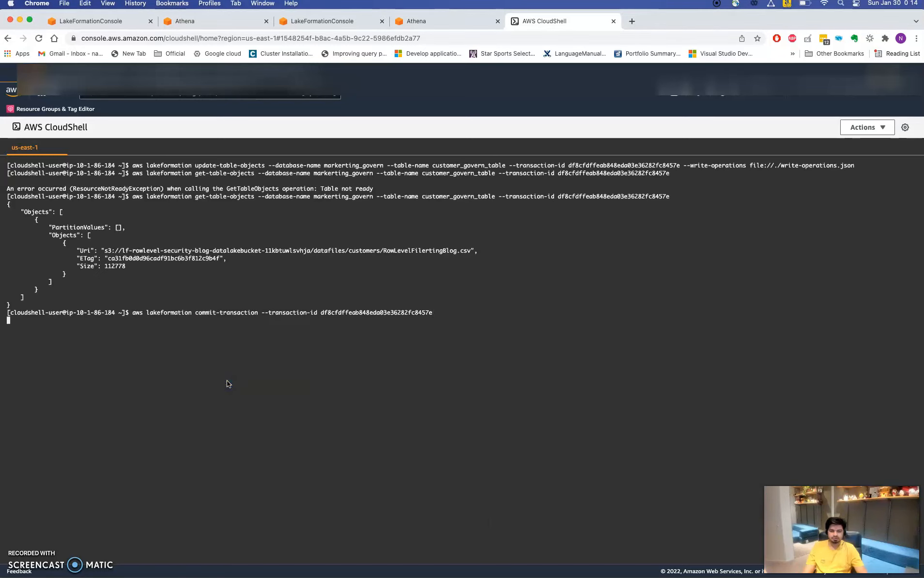
key("Up")
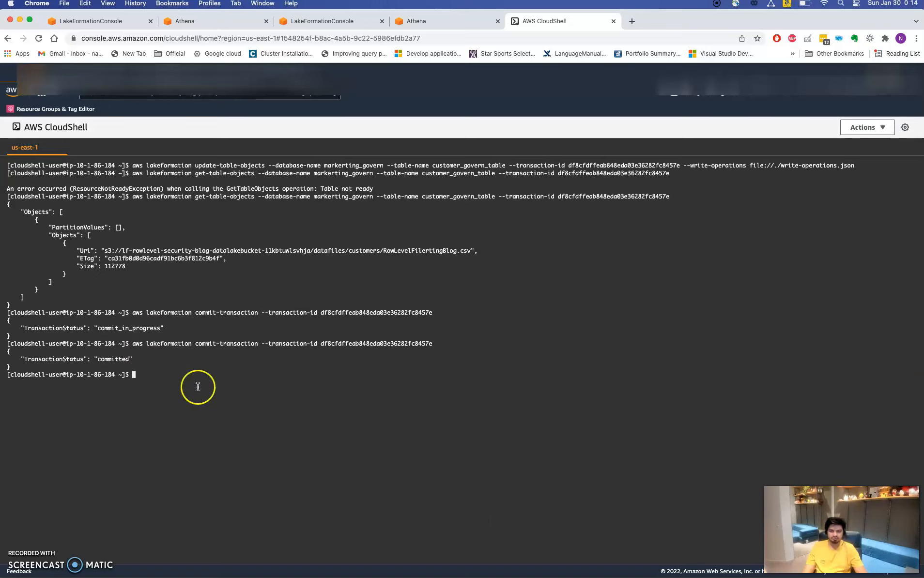
Switch to Athena, rerun the SELECT query on customer_govern_table with limit 10, and examine the country column of the results
left_click(206, 21)
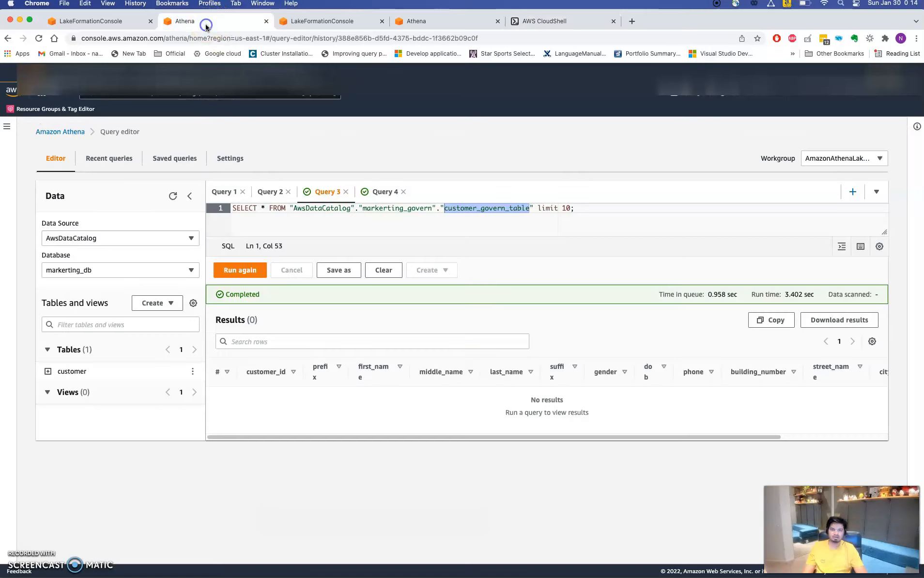
left_click(388, 235)
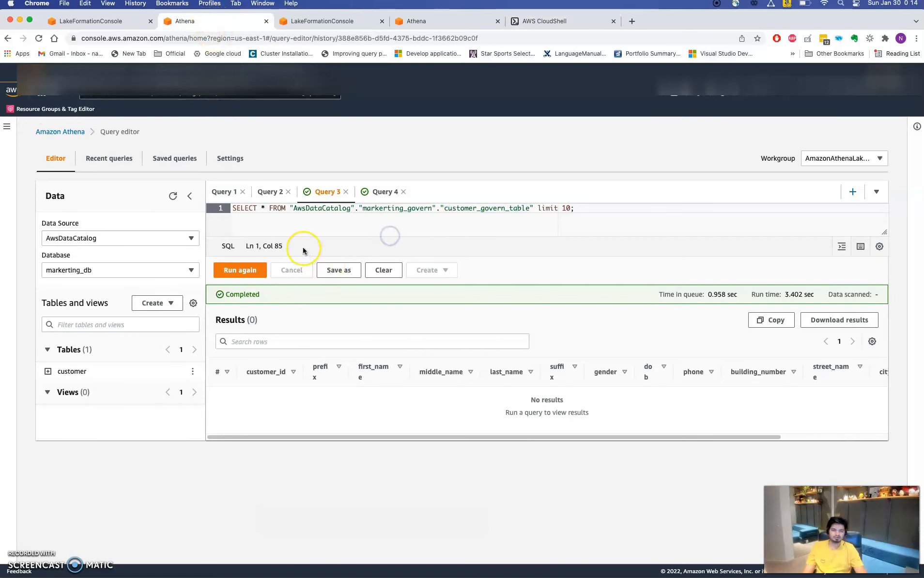
left_click(248, 271)
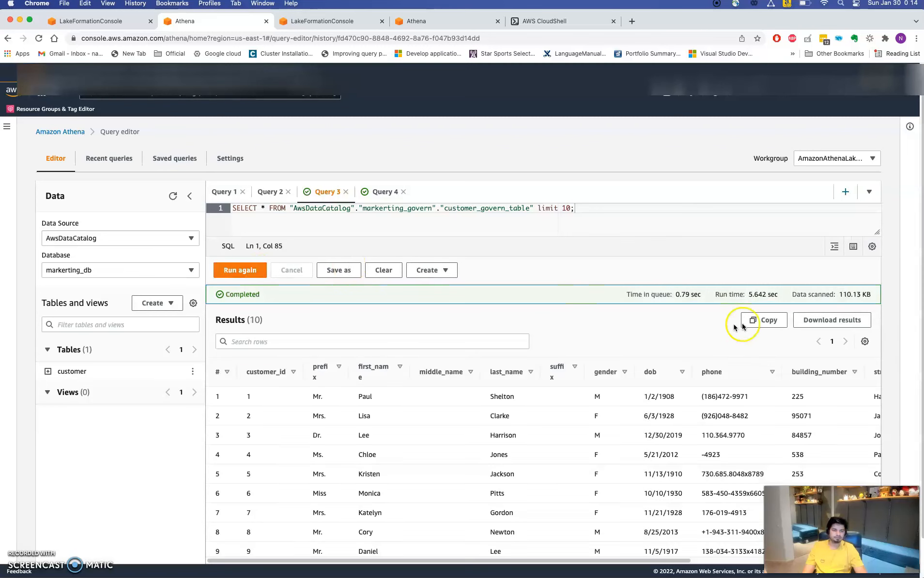
left_click_drag(921, 290, 921, 364)
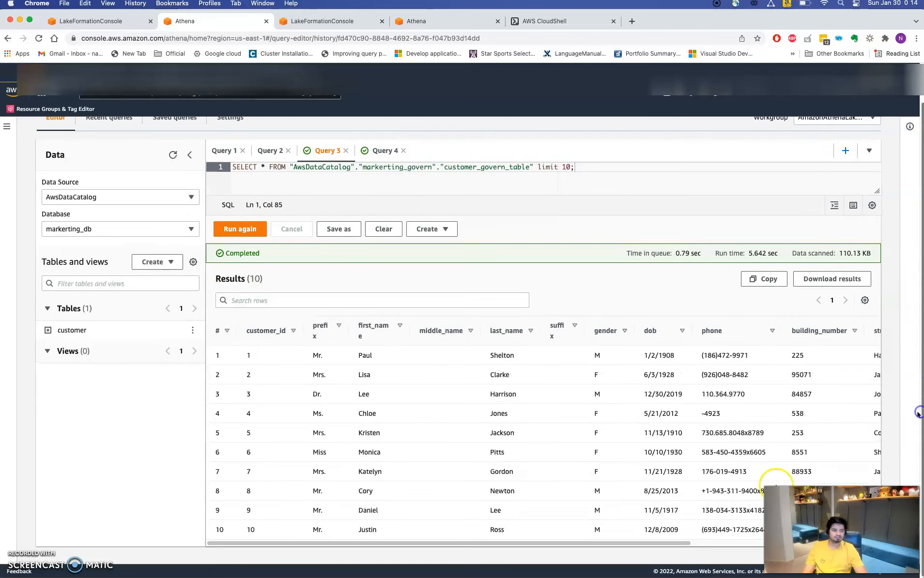
left_click_drag(664, 542, 856, 541)
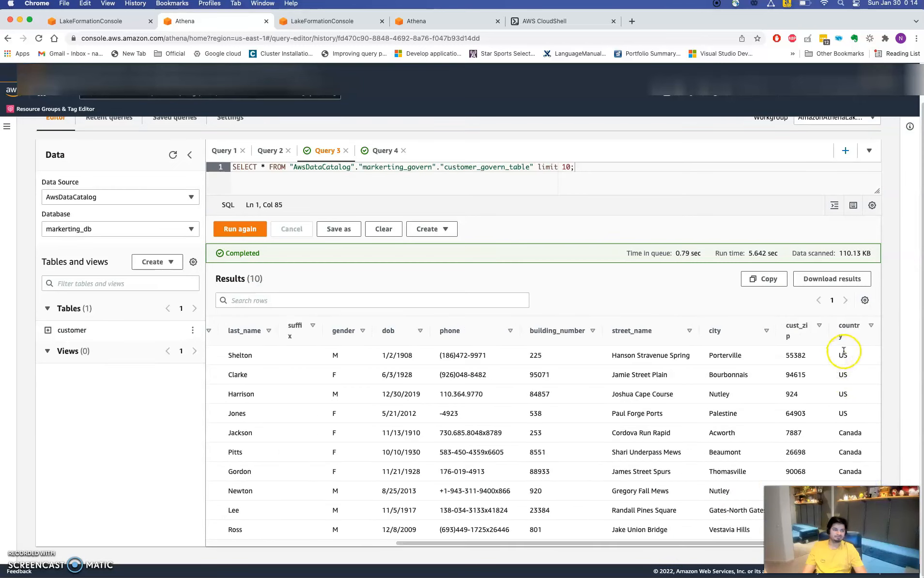
left_click_drag(837, 355, 858, 411)
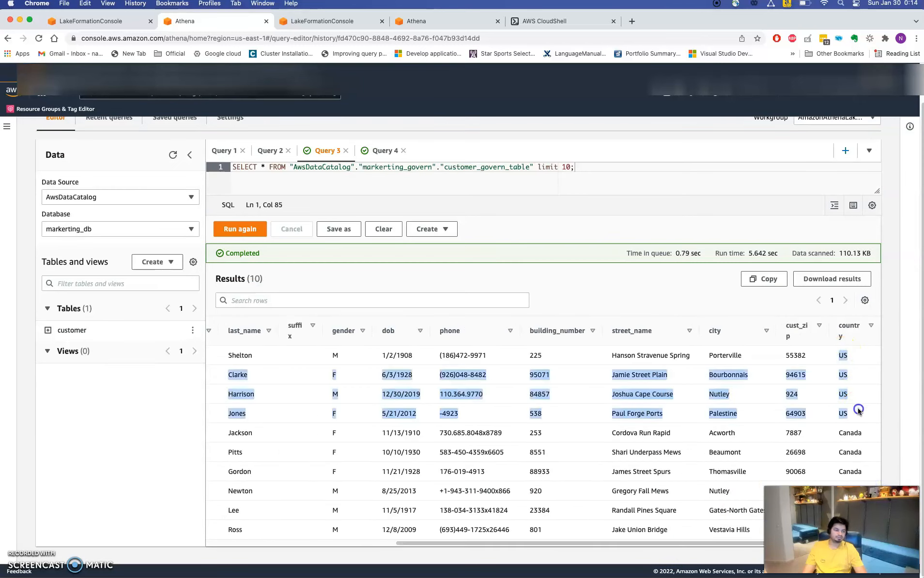
left_click(896, 382)
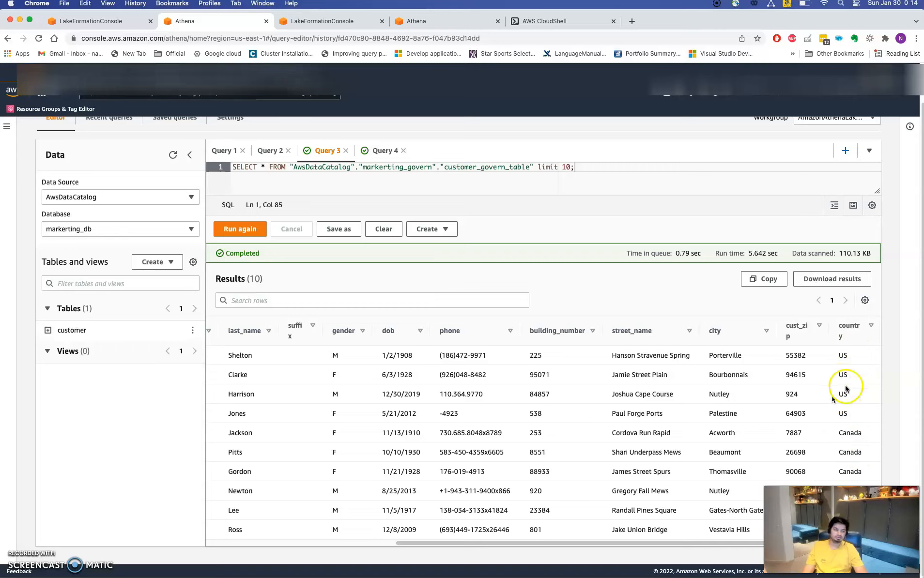
Switch to Lake Formation's data filters and start a new filter with markerting_govern as the target database
left_click(113, 21)
left_click(43, 218)
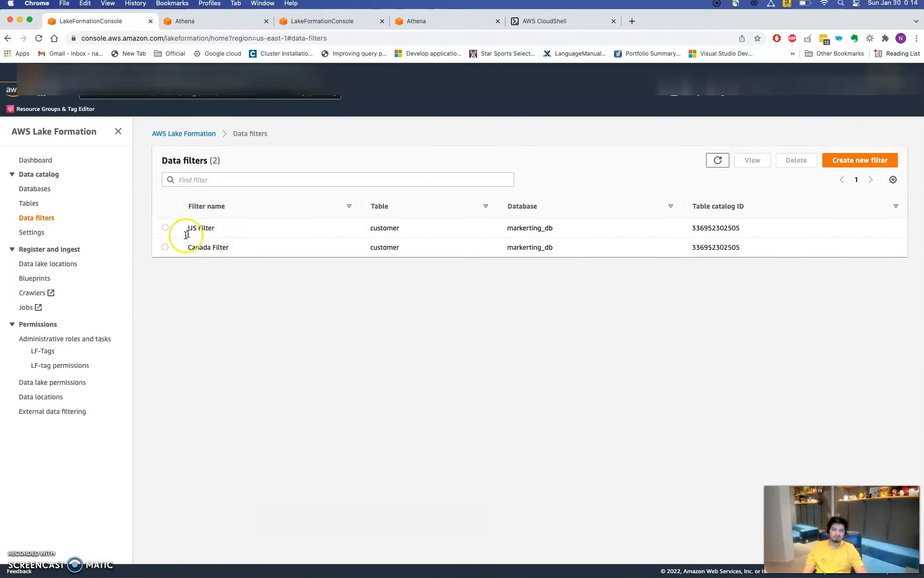
double_click(513, 228)
left_click(509, 326)
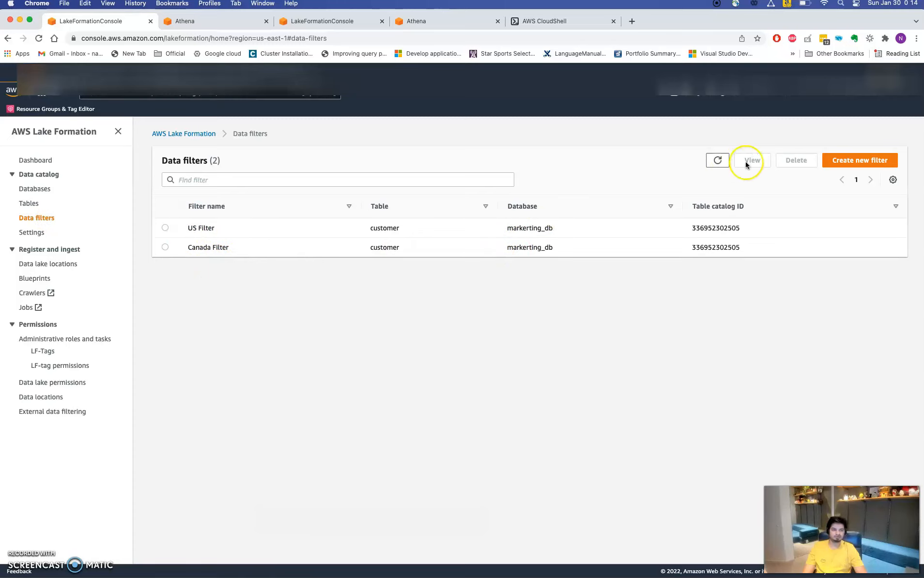
left_click(846, 161)
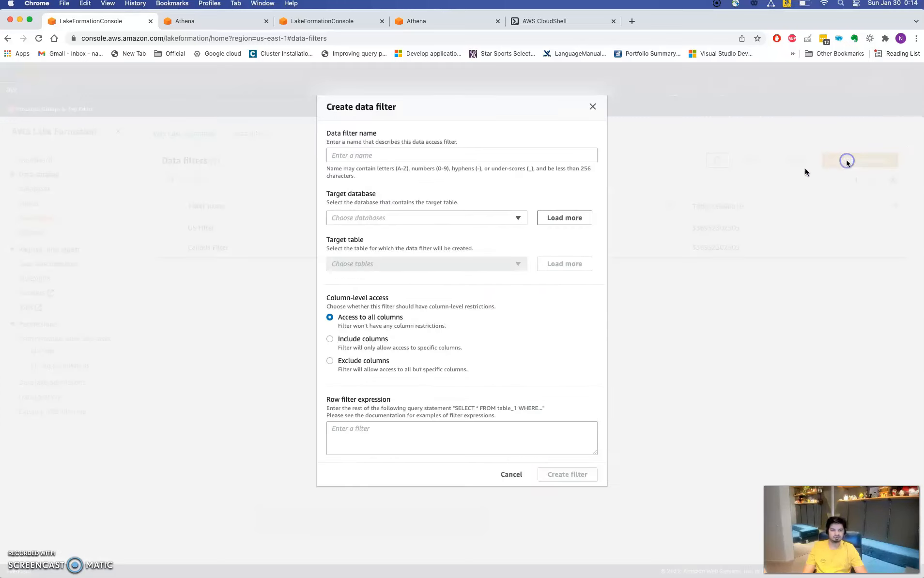
left_click(384, 218)
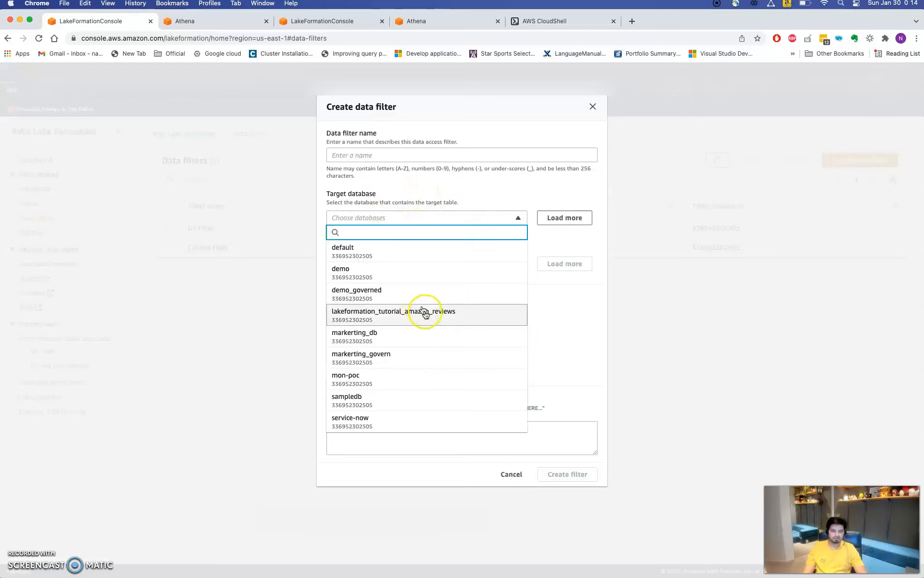
left_click(424, 358)
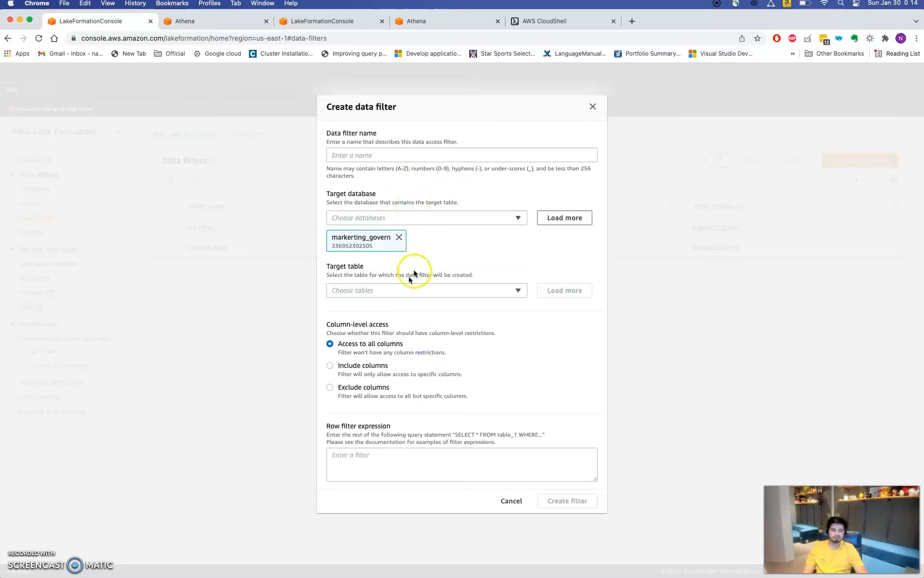
Name the data filter govern_us and choose customer_govern_table as its target table
left_click(353, 156)
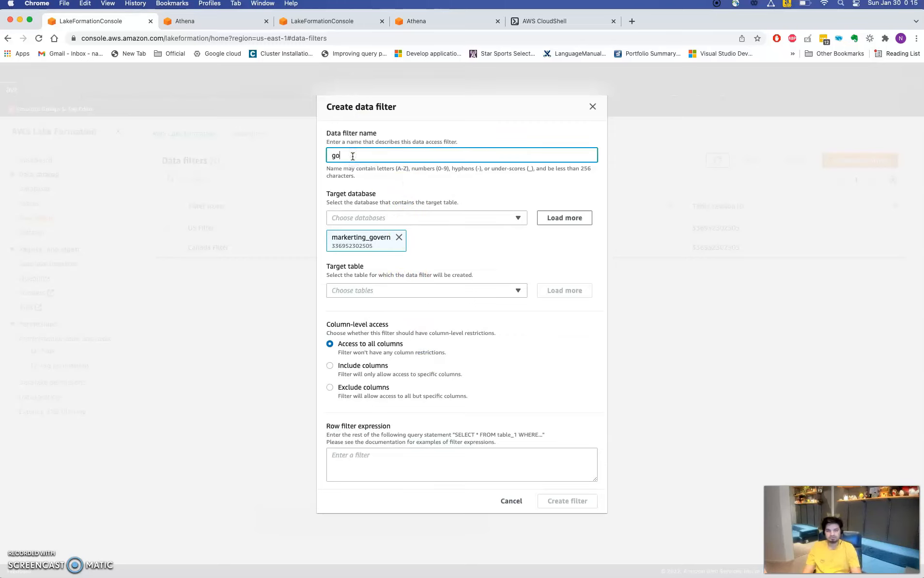
type("gobve")
key("BackSpace")
key("BackSpace")
key("BackSpace")
type("vern_us")
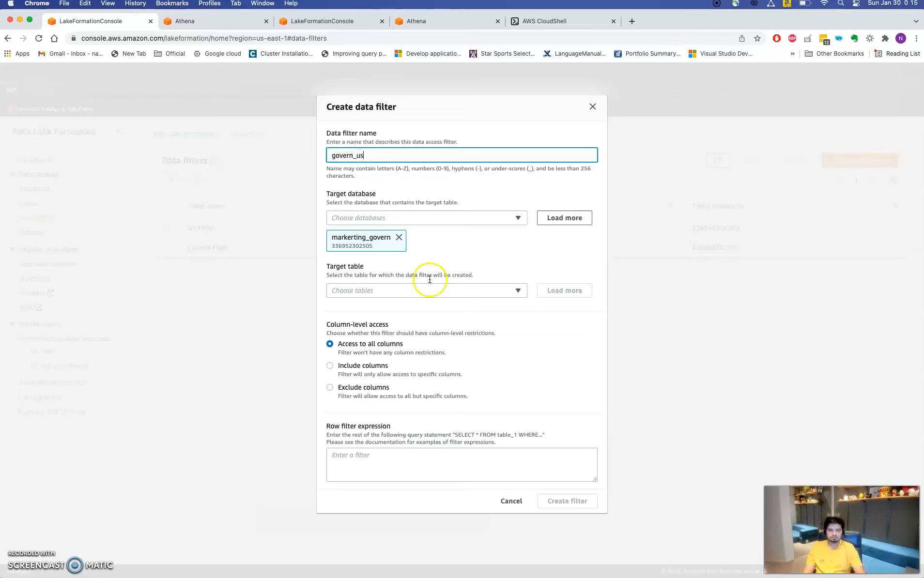
left_click(401, 290)
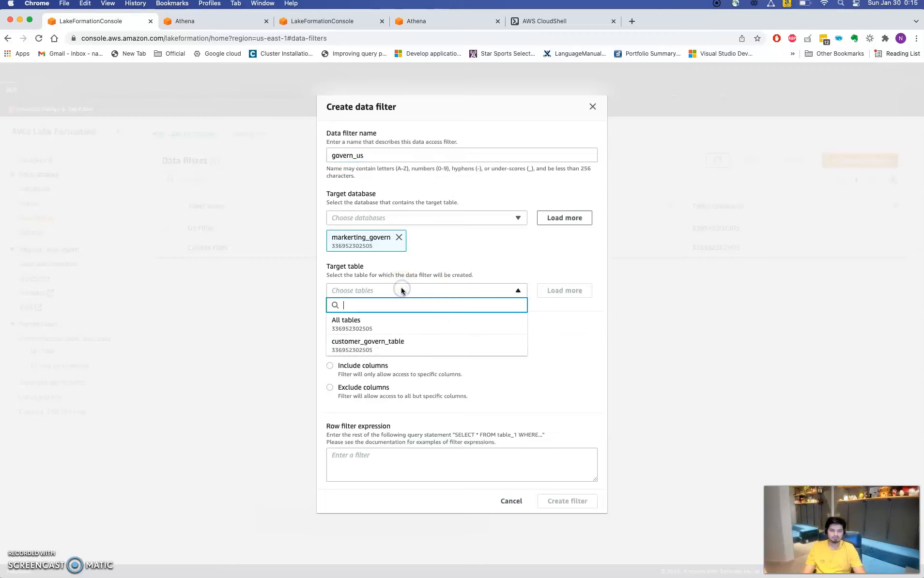
left_click(402, 344)
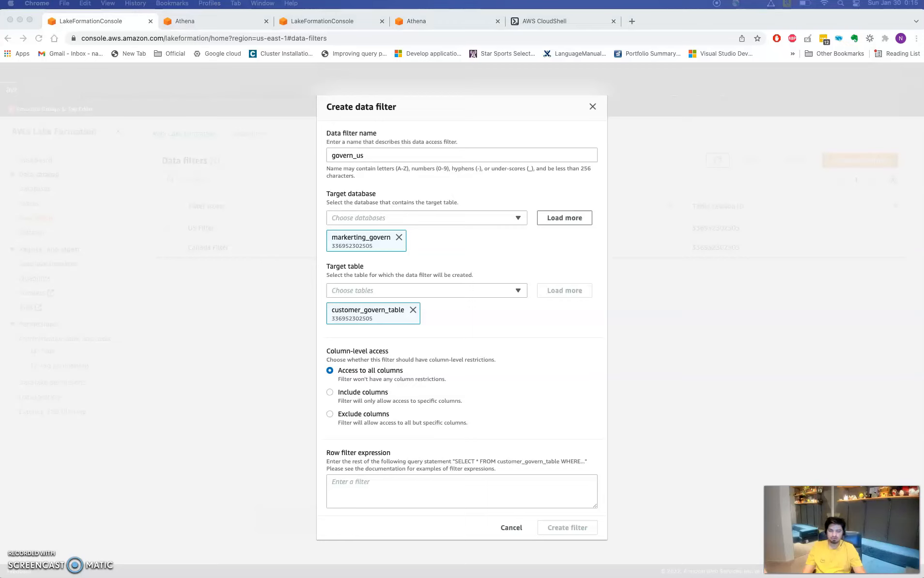
Set the row filter expression to country='US' and create the filter
left_click(349, 458)
left_click(348, 476)
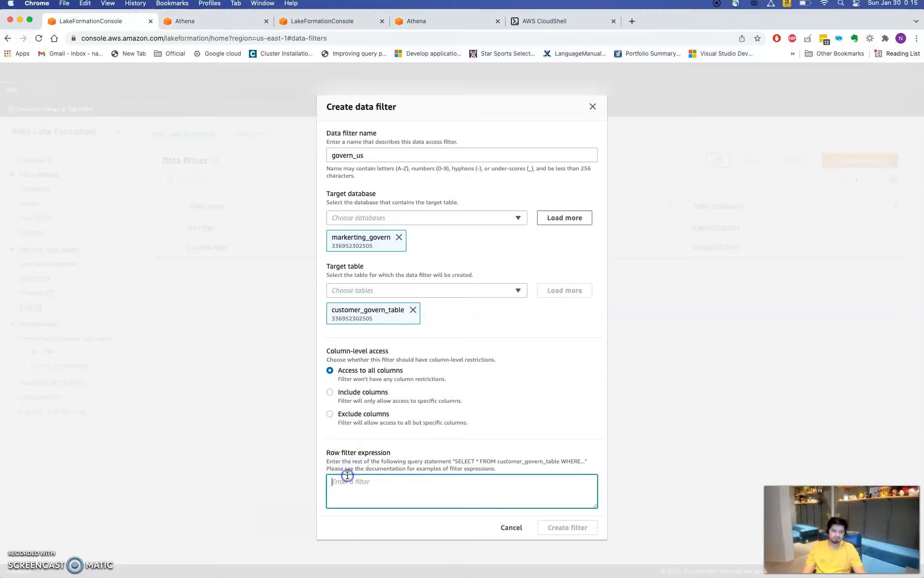
type("country='US'")
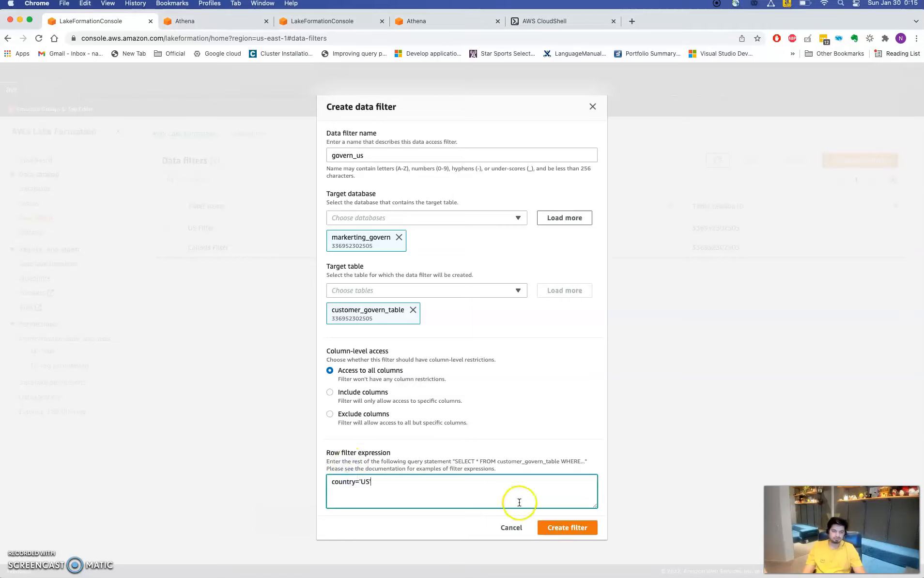
left_click(568, 532)
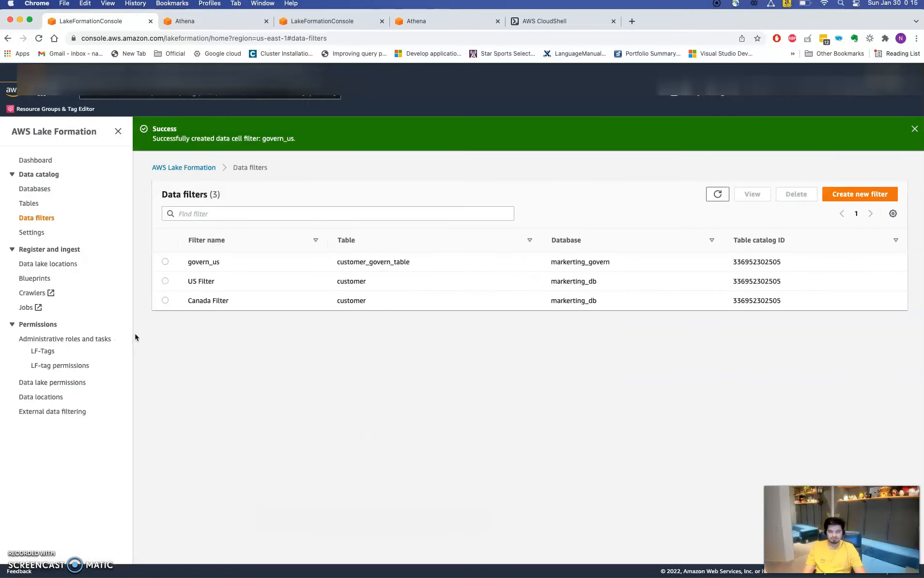
Start another data filter named govern_canada, targeting customer_govern_table in the markerting_govern database
left_click(858, 195)
left_click(341, 157)
type("gov")
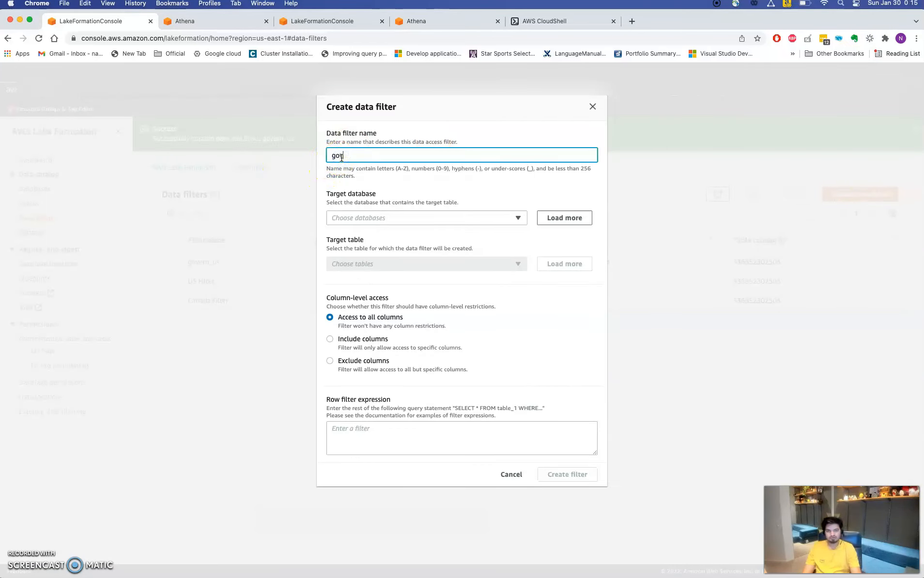
type("ern_canada")
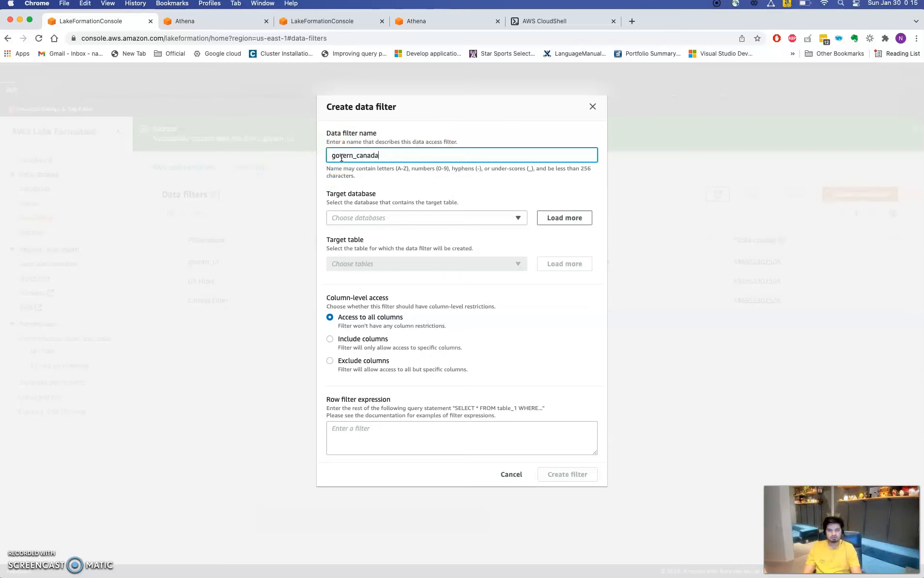
left_click(359, 216)
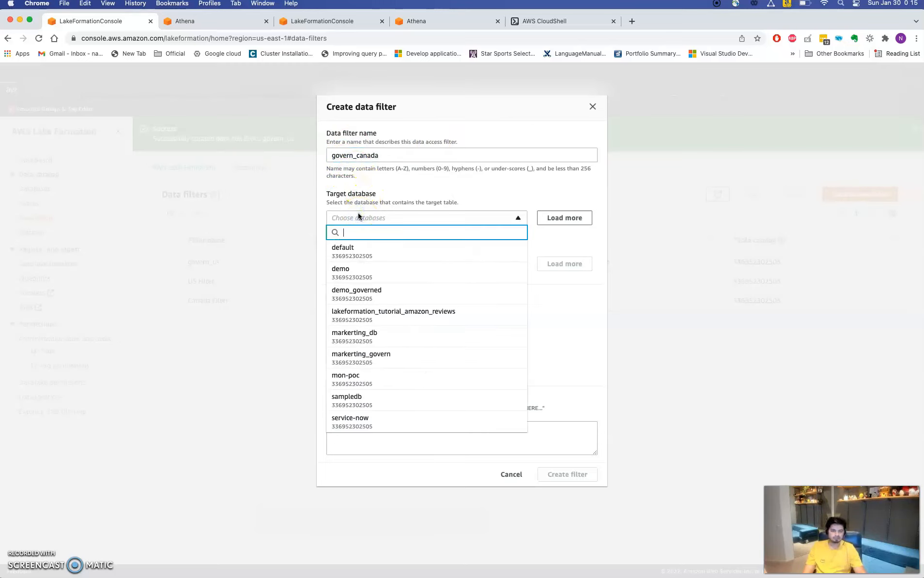
left_click(400, 353)
left_click(374, 290)
left_click(381, 344)
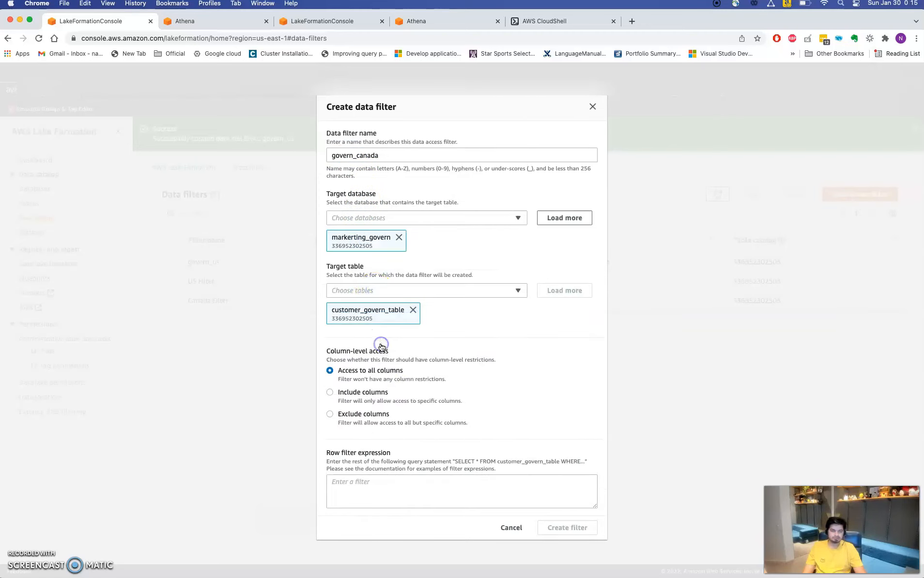
Limit the govern_canada filter's column-level access to the included columns customer_id, first_name, last_name and gender
left_click(377, 414)
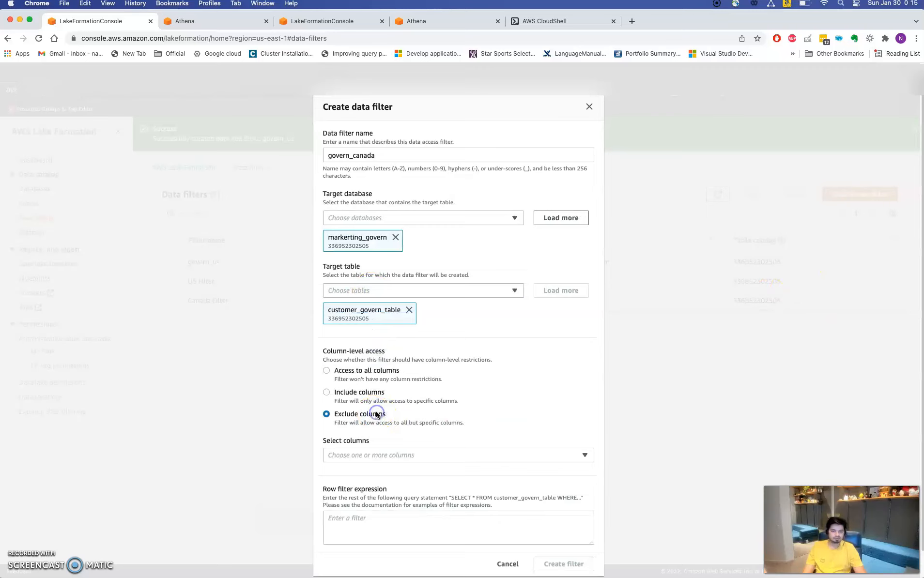
left_click(361, 393)
left_click(386, 456)
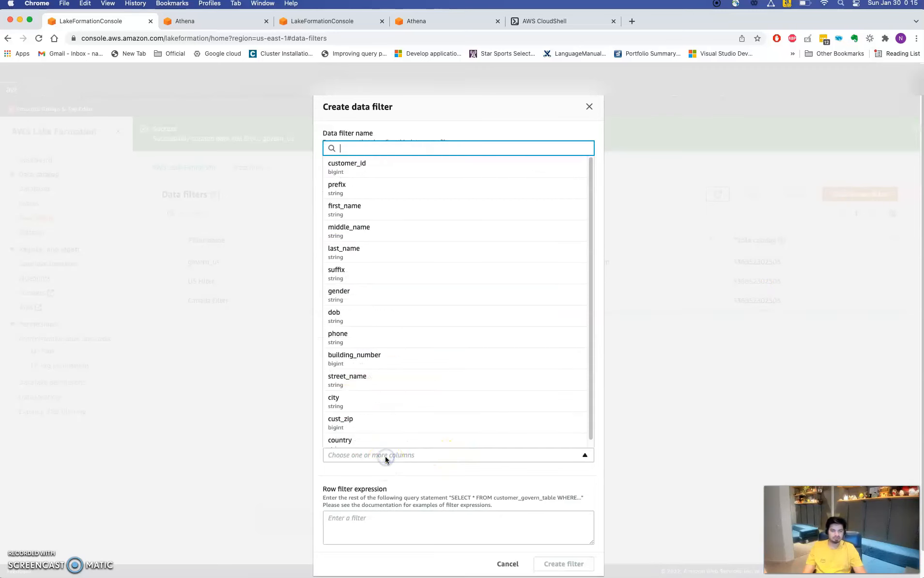
left_click(372, 167)
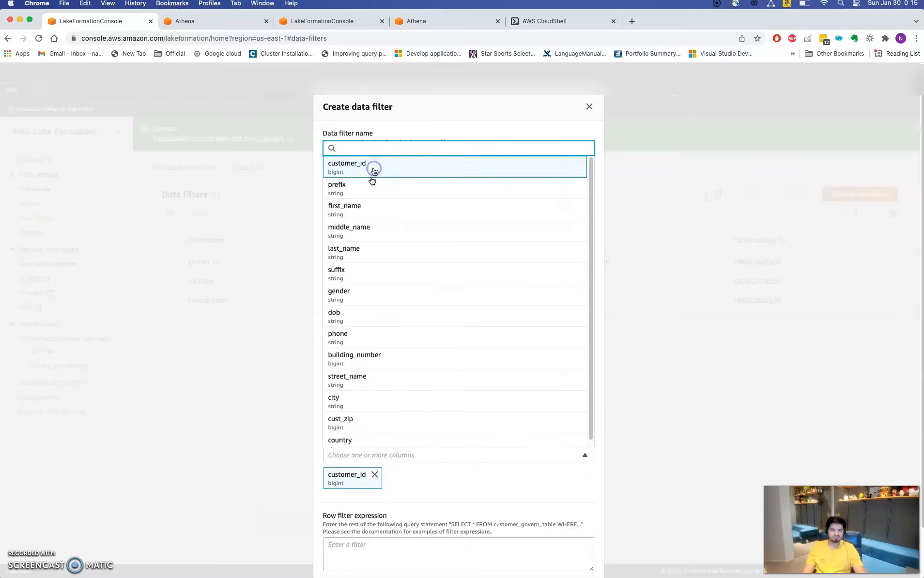
left_click(366, 213)
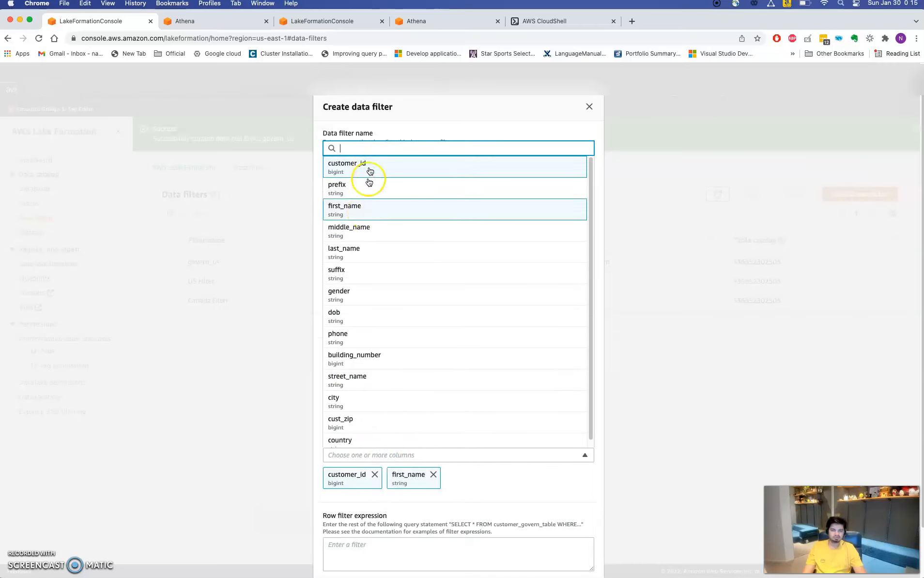
left_click(368, 253)
left_click(376, 301)
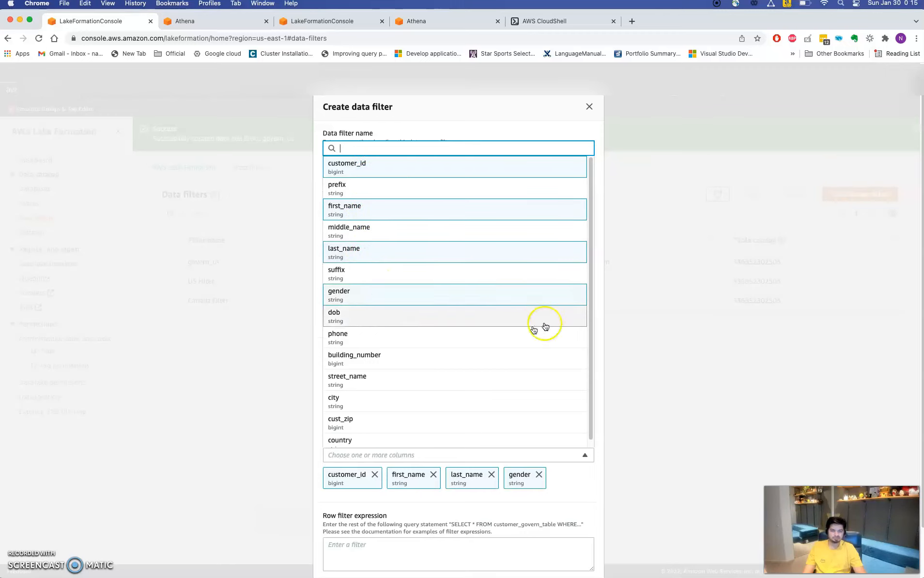
left_click(598, 317)
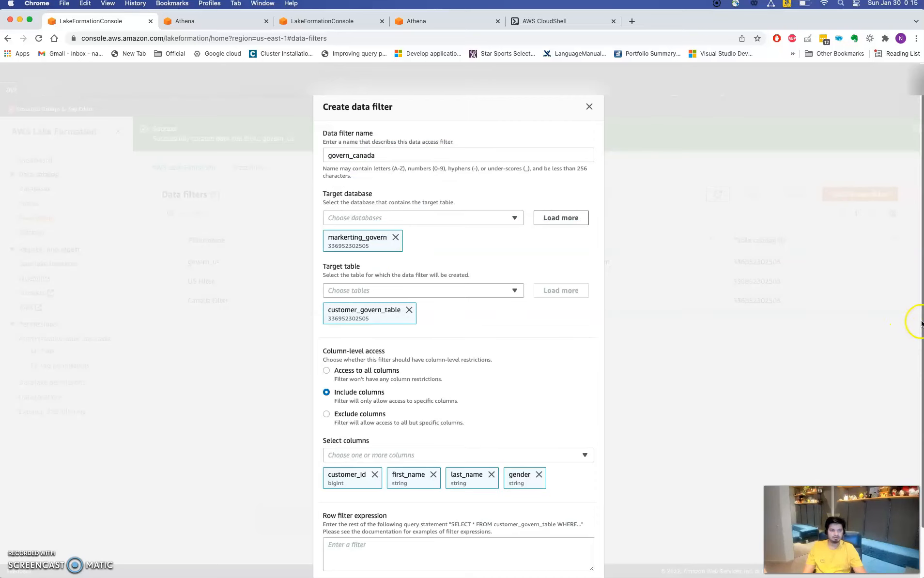
Set the row filter expression to country='Canada', create the filter, and refresh the data filter list
scroll(907, 327, "down", 3)
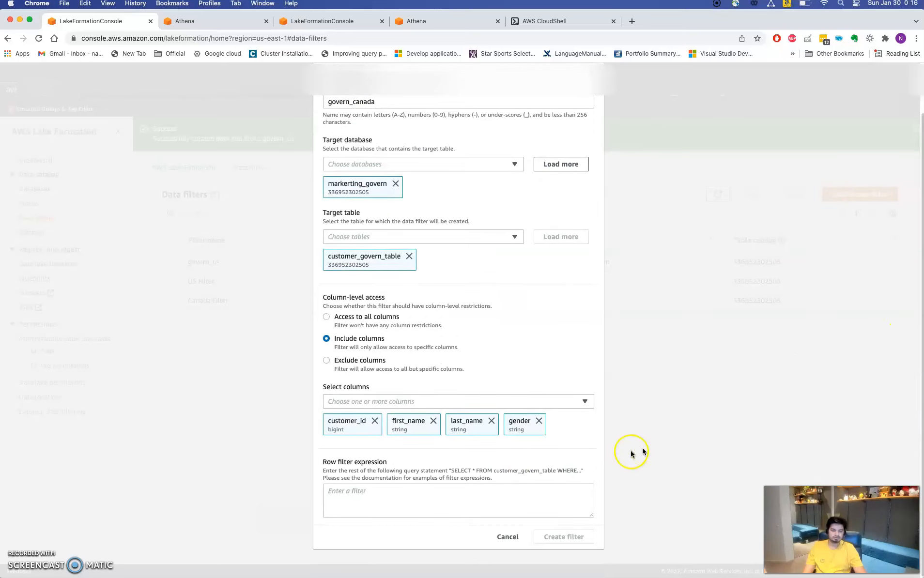
left_click(0, 387)
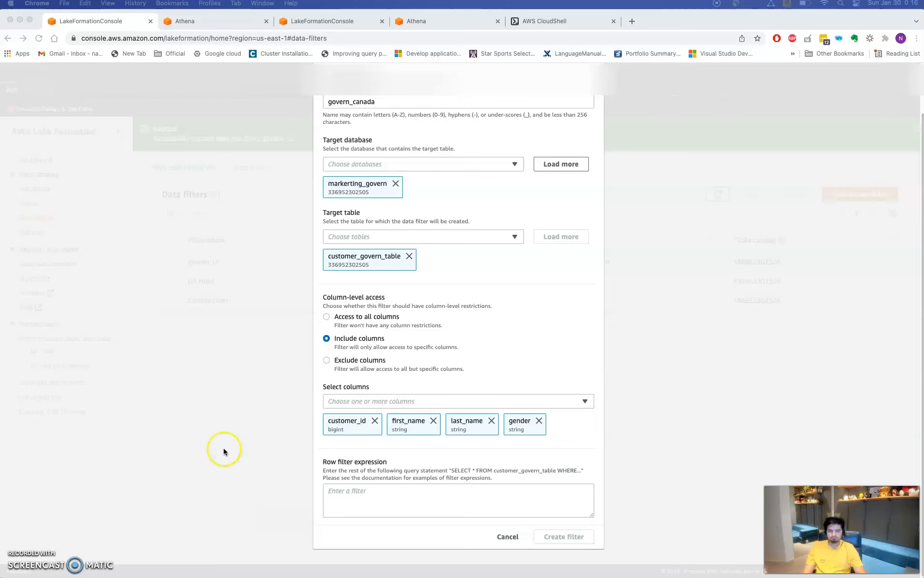
left_click(355, 488)
type("country='Canada'")
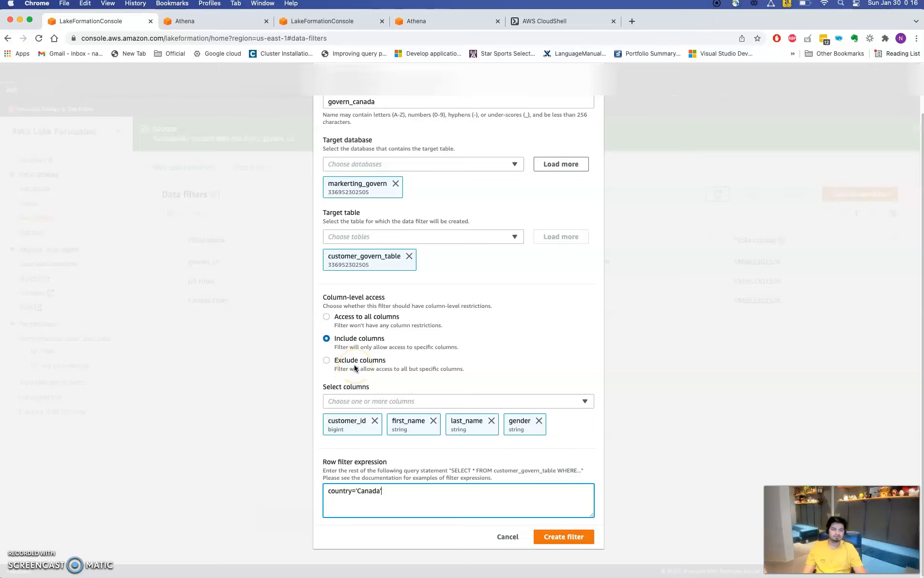
left_click(559, 537)
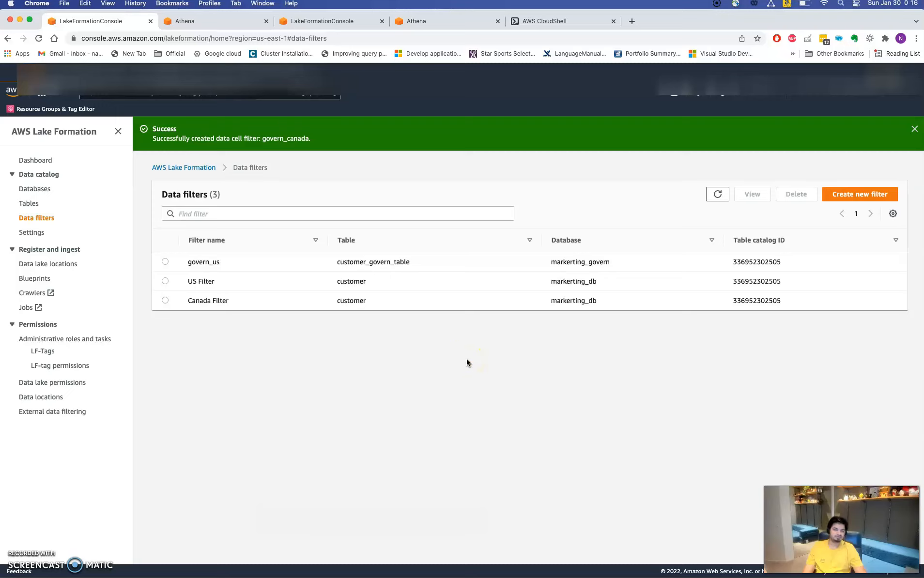
left_click(718, 195)
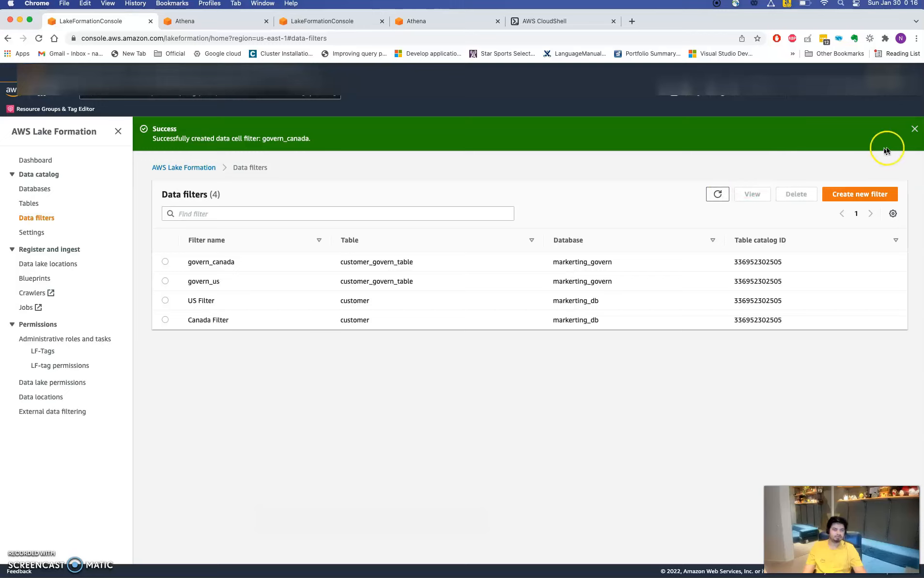
left_click(913, 129)
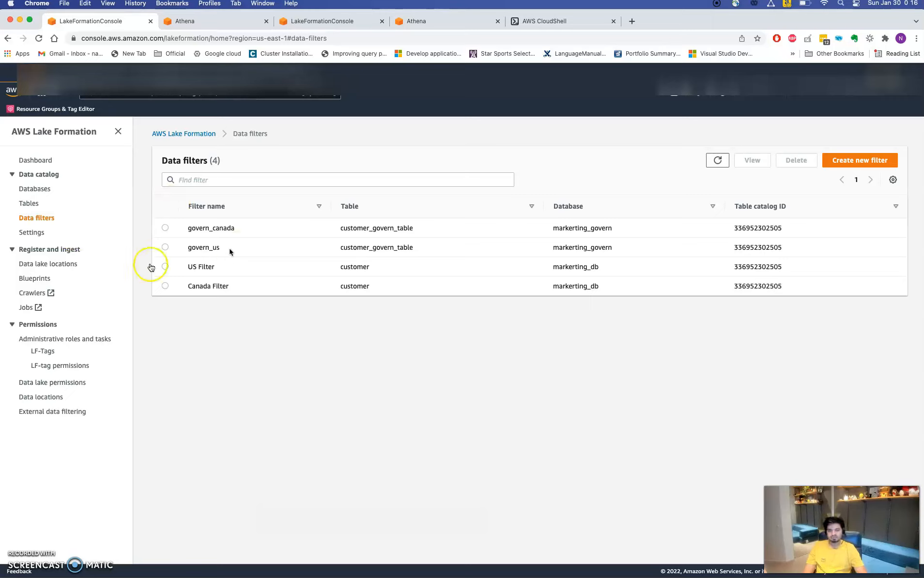
View the data permissions for customer_govern_table from the Lake Formation tables list
left_click(30, 204)
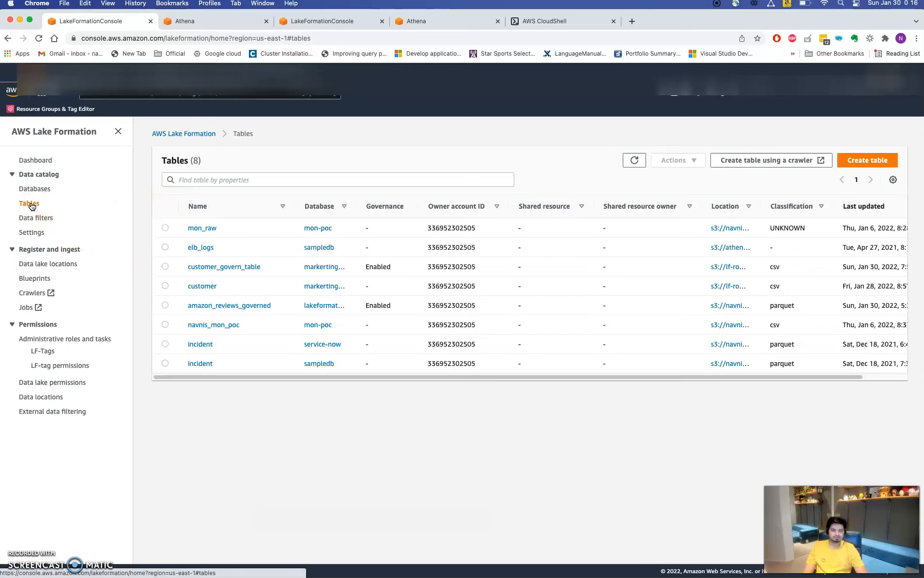
left_click_drag(290, 207, 307, 206)
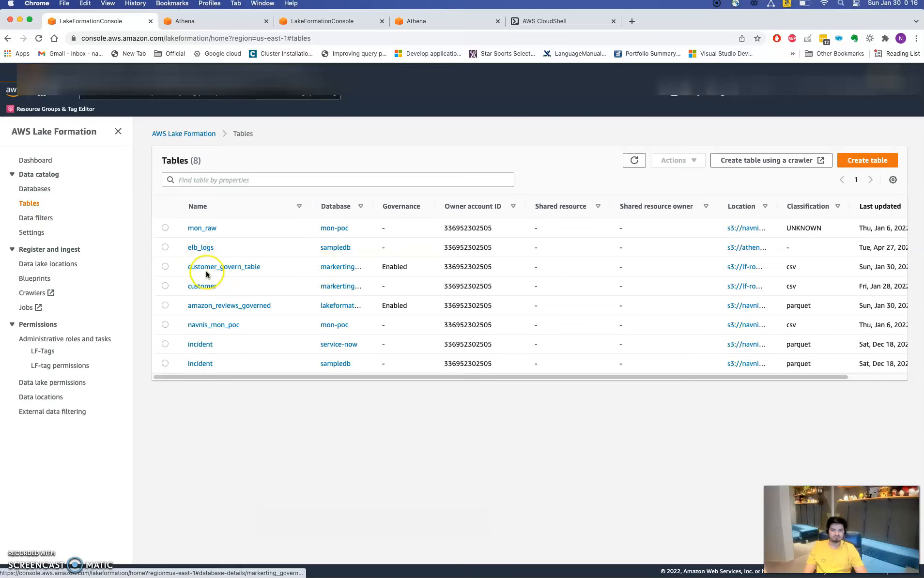
left_click(165, 267)
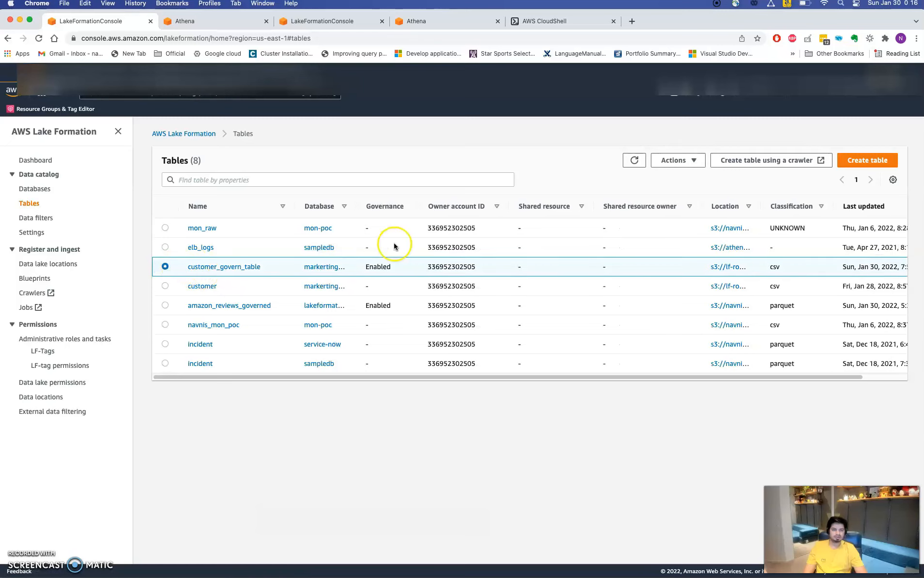
left_click(694, 160)
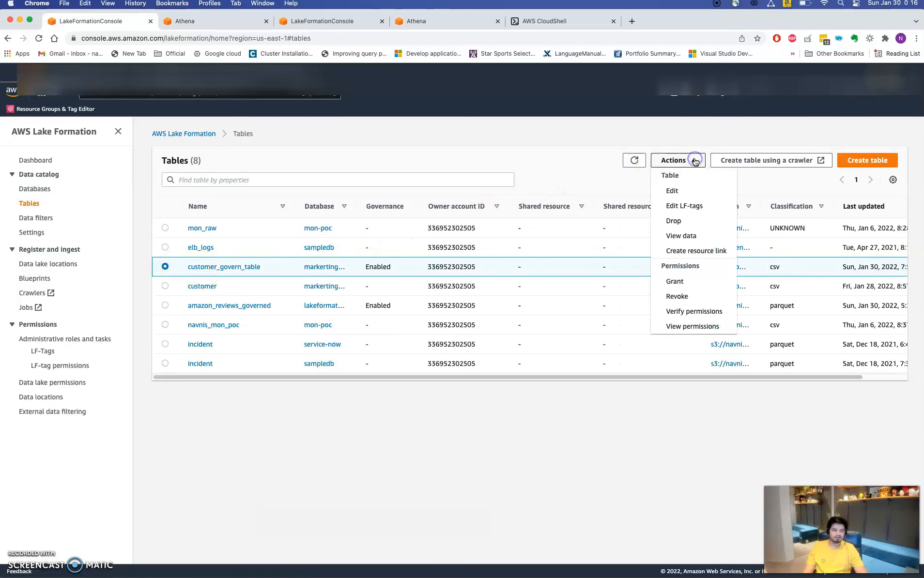
left_click(692, 326)
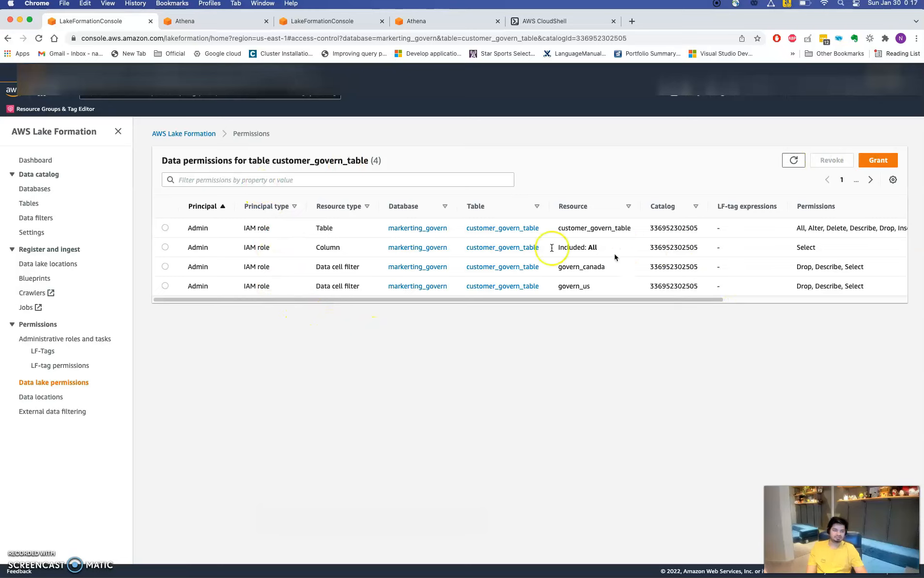
Start a new data permission grant with the IAM user lf-rls-blog-analyst-us as its principal
left_click(878, 162)
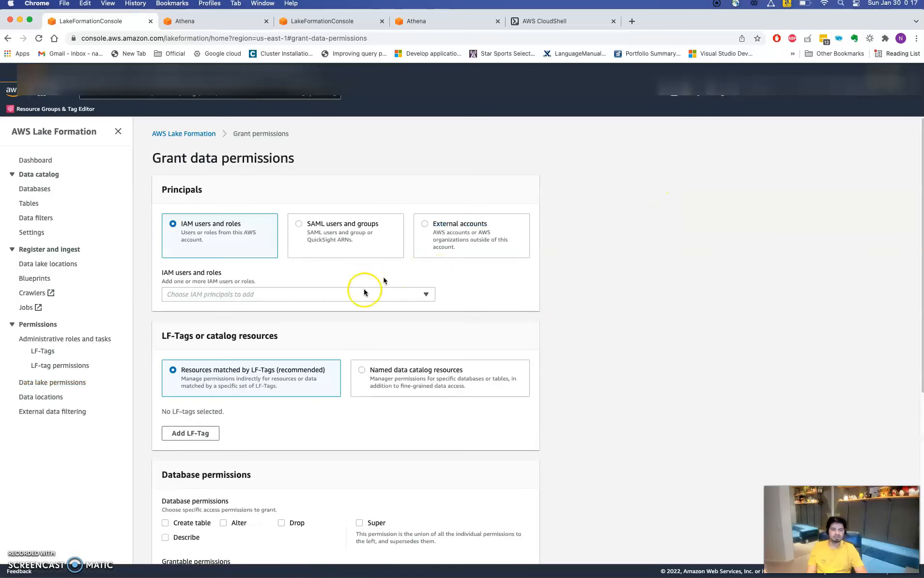
left_click(363, 292)
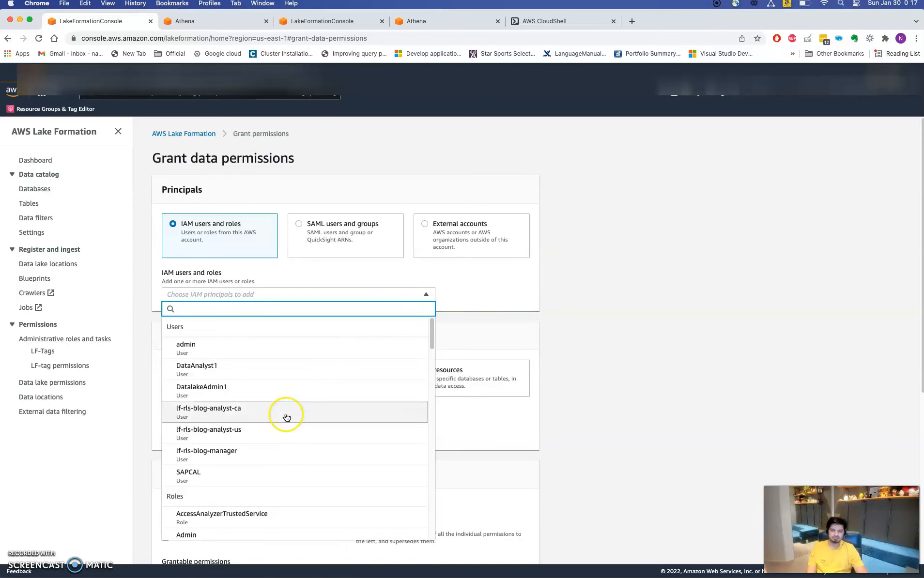
left_click(274, 433)
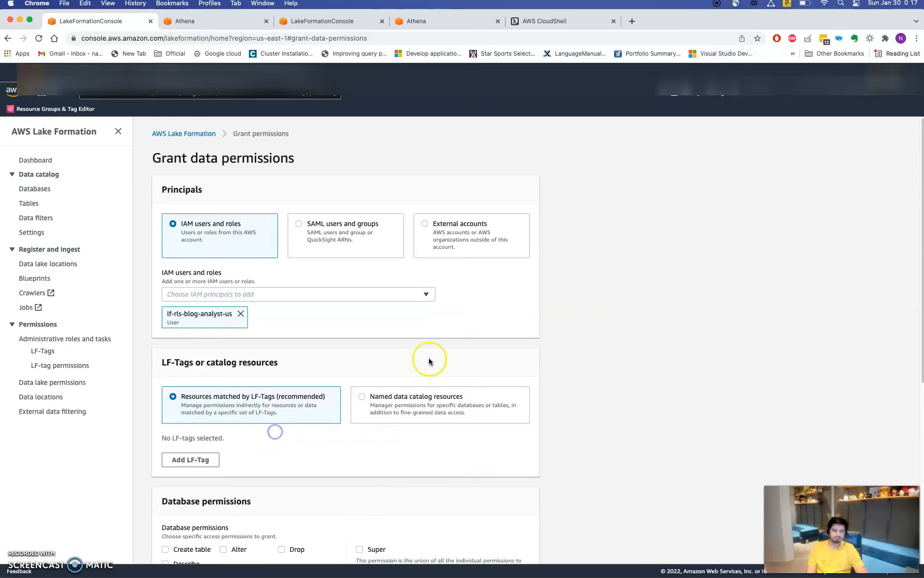
Target the grant at named data catalog resources, choosing the markerting_govern database and its customer_govern_table
left_click_drag(920, 175, 910, 277)
left_click(462, 219)
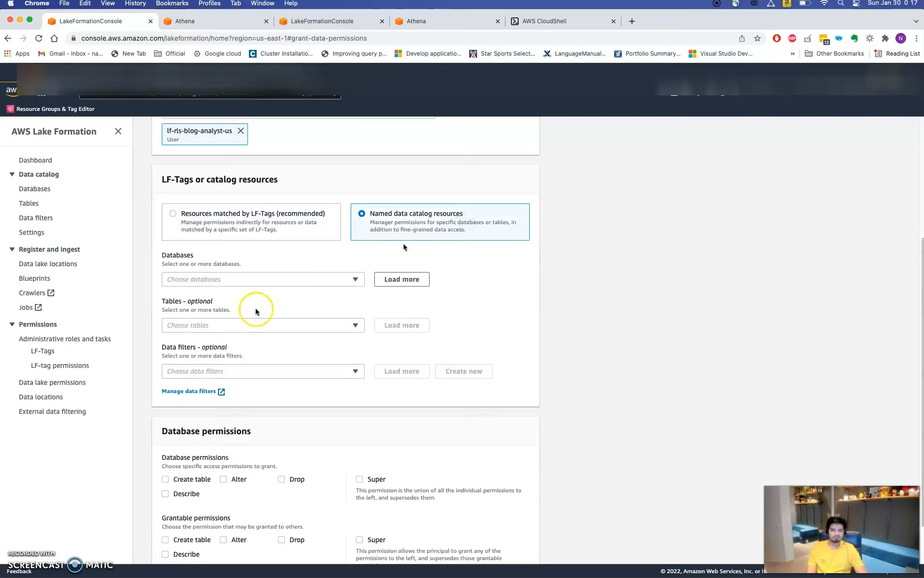
left_click(239, 275)
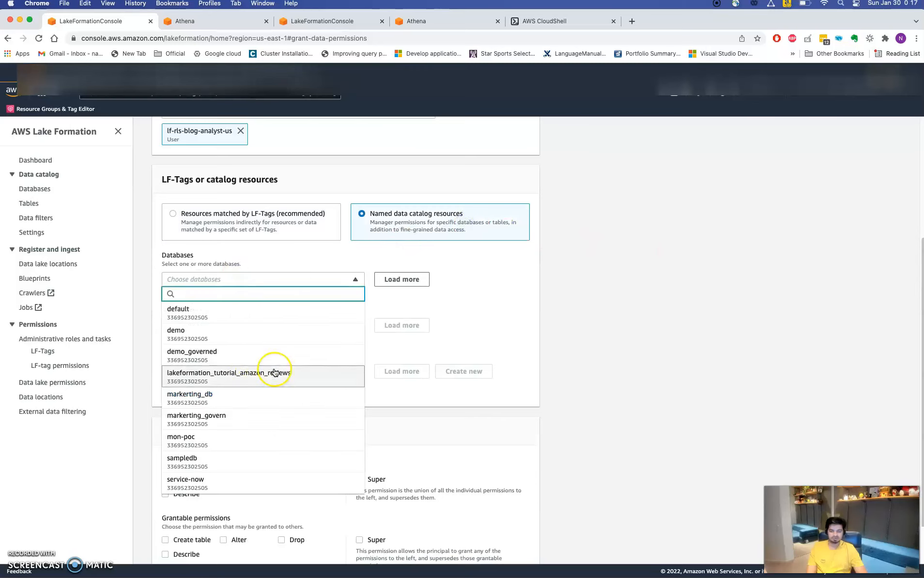
left_click(255, 417)
left_click(238, 352)
left_click(237, 406)
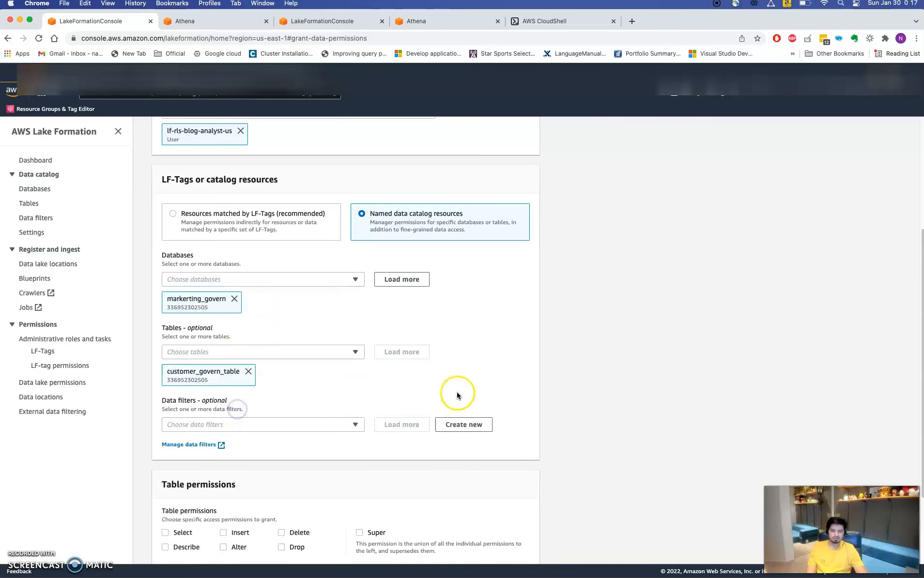
Apply the govern_us data filter with Select permission and grant the access
scroll(901, 375, "down", 5)
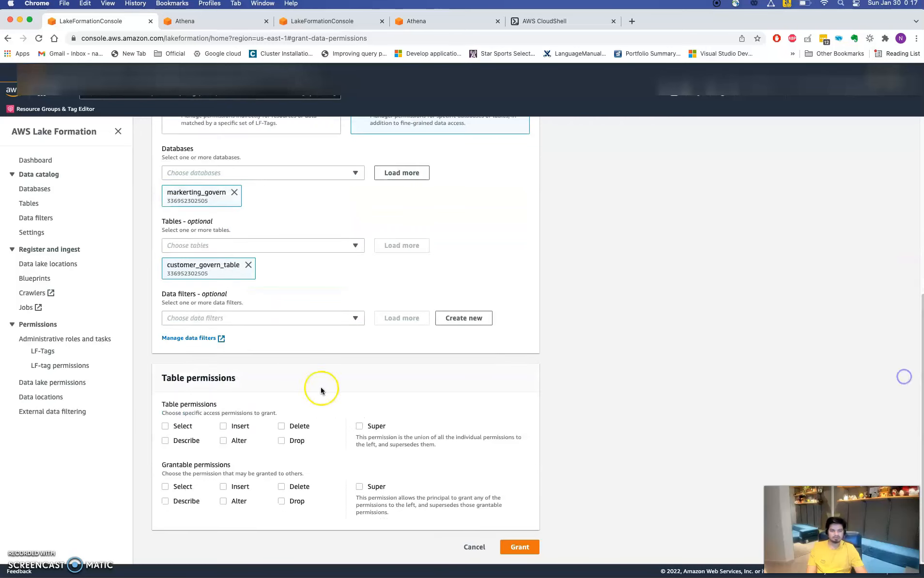
left_click(280, 317)
left_click(227, 376)
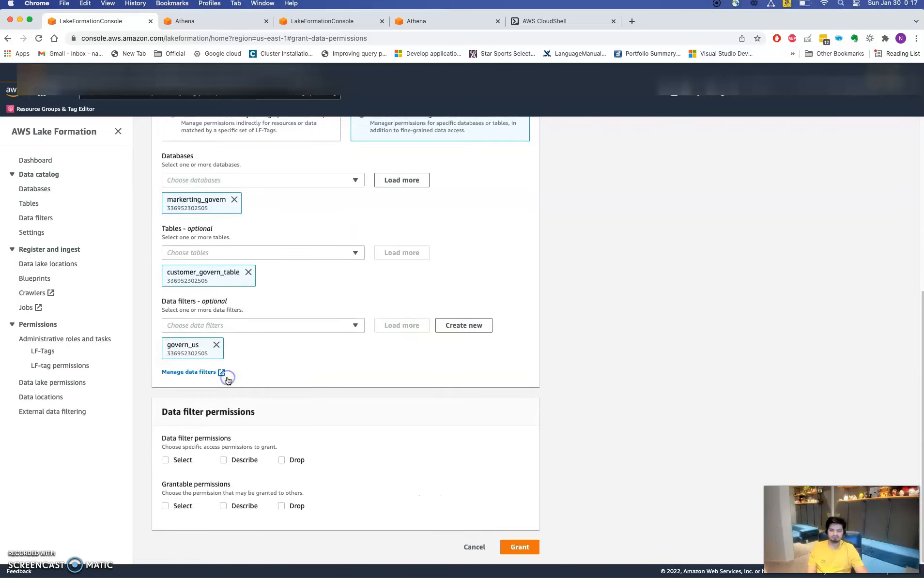
left_click(167, 462)
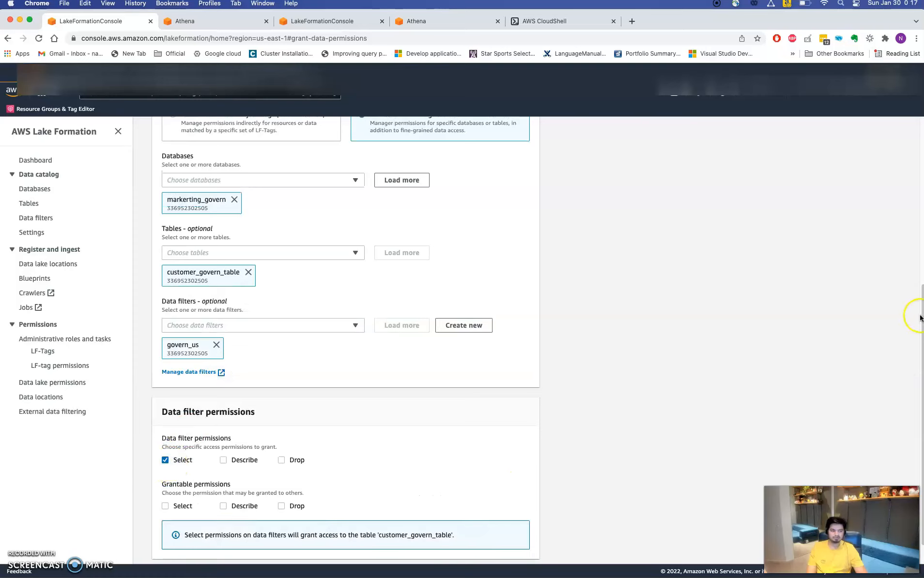
scroll(919, 318, "down", 2)
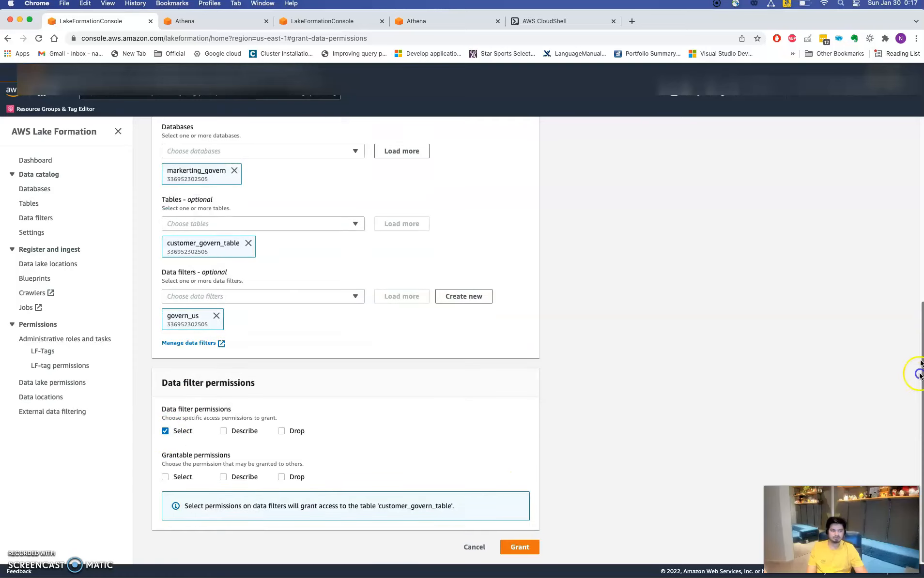
left_click(528, 547)
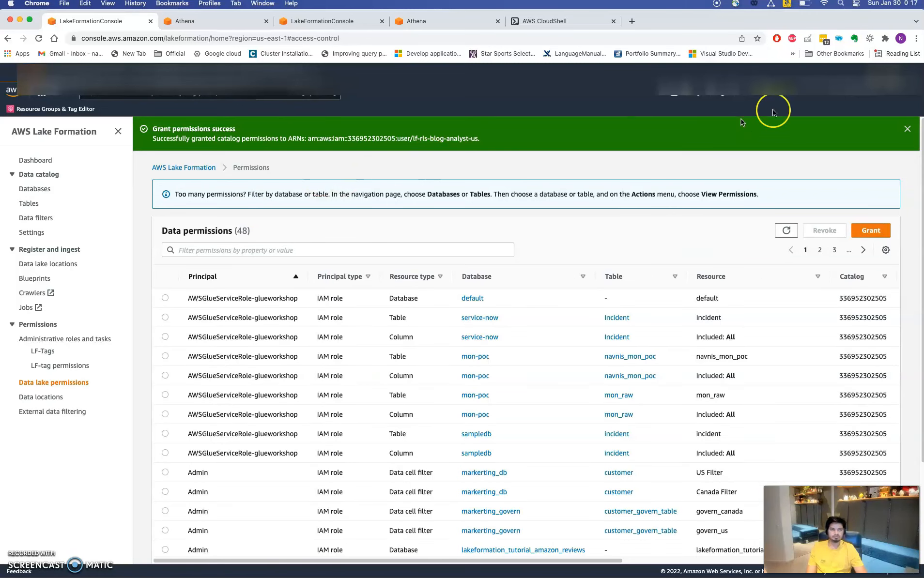
Open an incognito browser window and load the AWS account's IAM user sign-in page
left_click(917, 38)
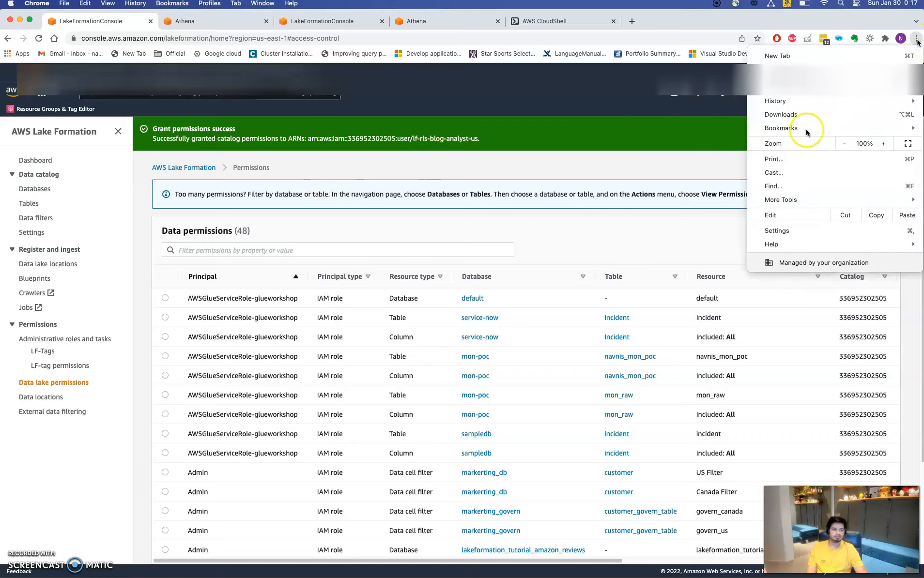
left_click(812, 83)
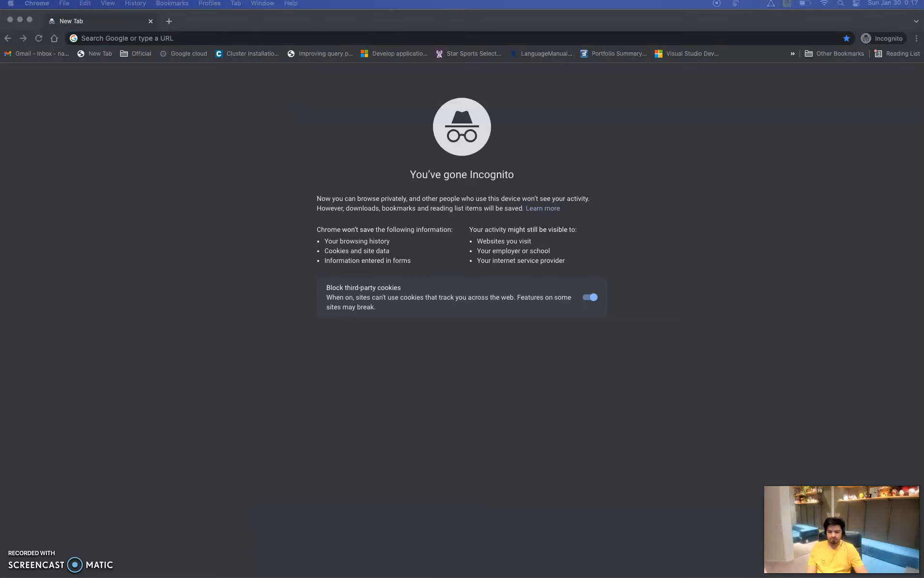
left_click(155, 42)
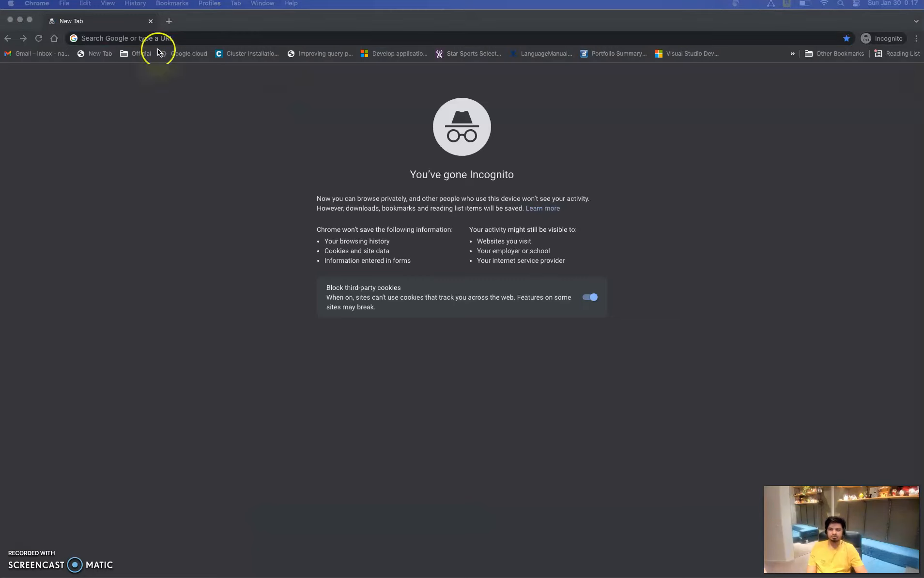
type("https://336952302505.signin.aws.amazon.com/console")
key("Return")
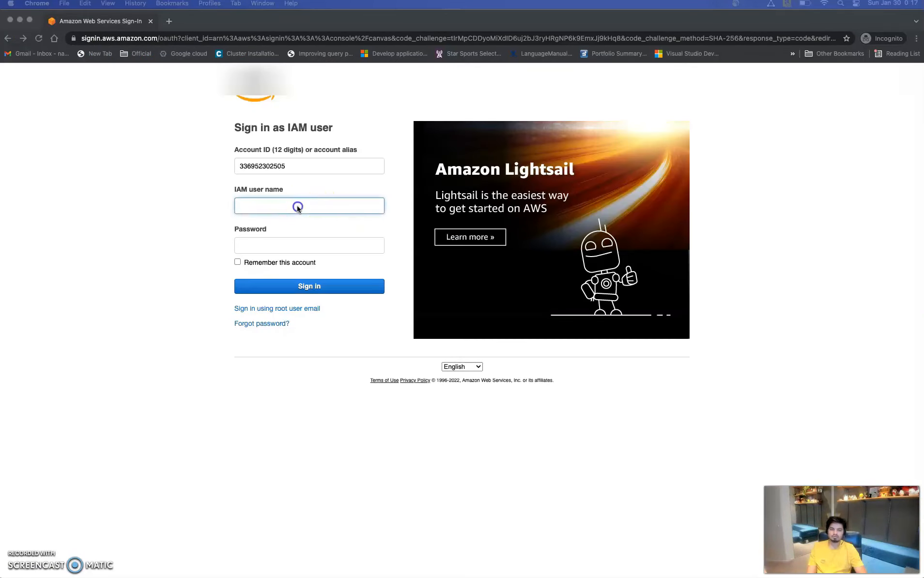
Sign in as the IAM user lf-rls-blog-analyst-us with the account password
left_click(297, 206)
type("lf-rls-blog-analyst-us")
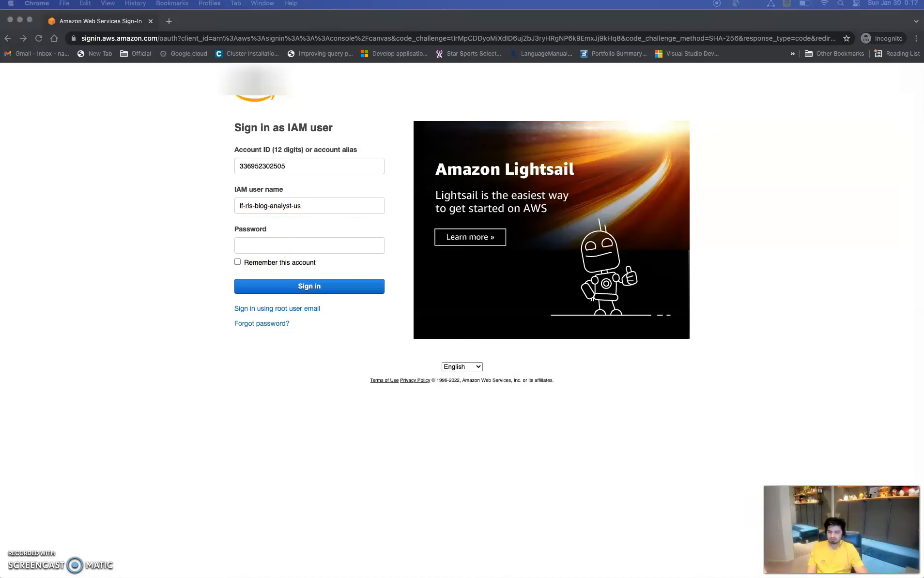
left_click(314, 248)
left_click(293, 246)
key("super+v")
left_click(297, 283)
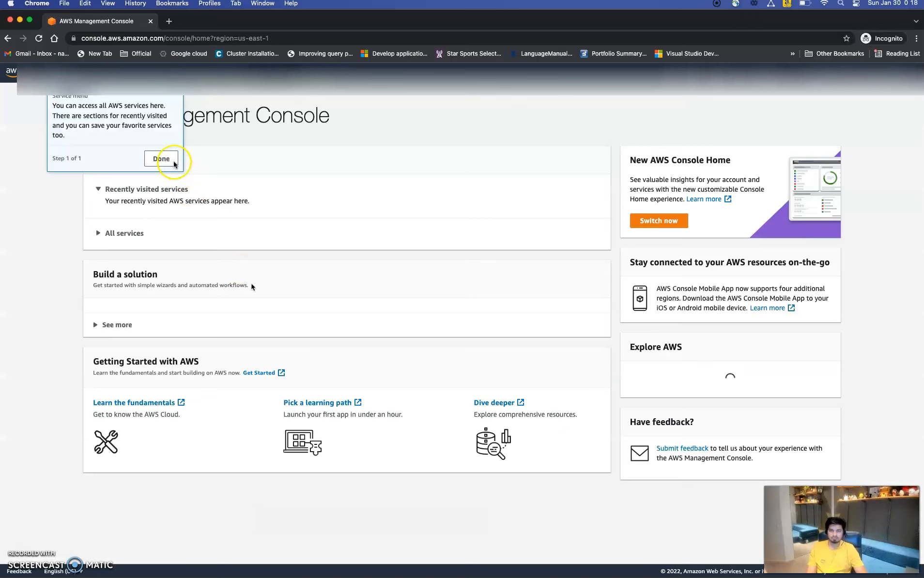
Open the Athena query editor, dismissing the service menu tip, and choose the markerting_govern database
left_click(167, 159)
left_click(124, 71)
type("athena")
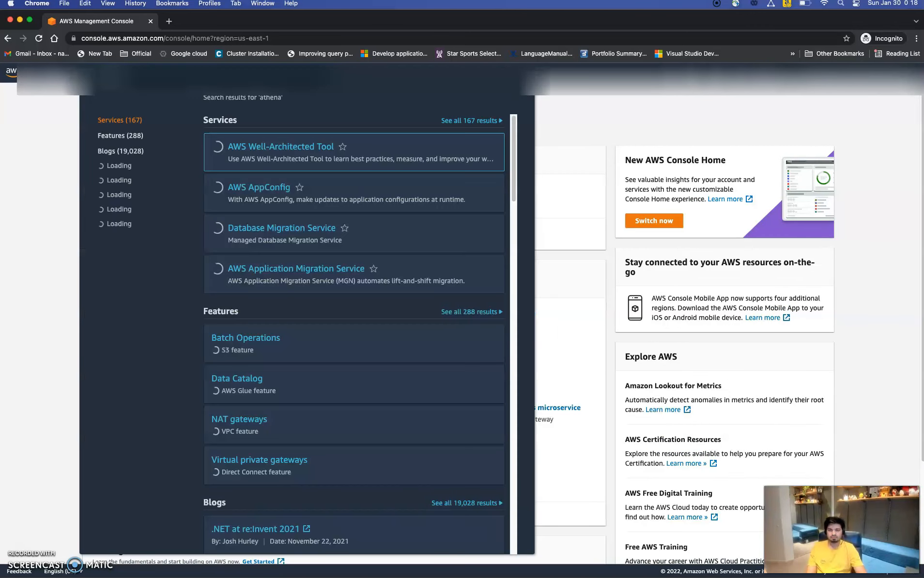
left_click(243, 148)
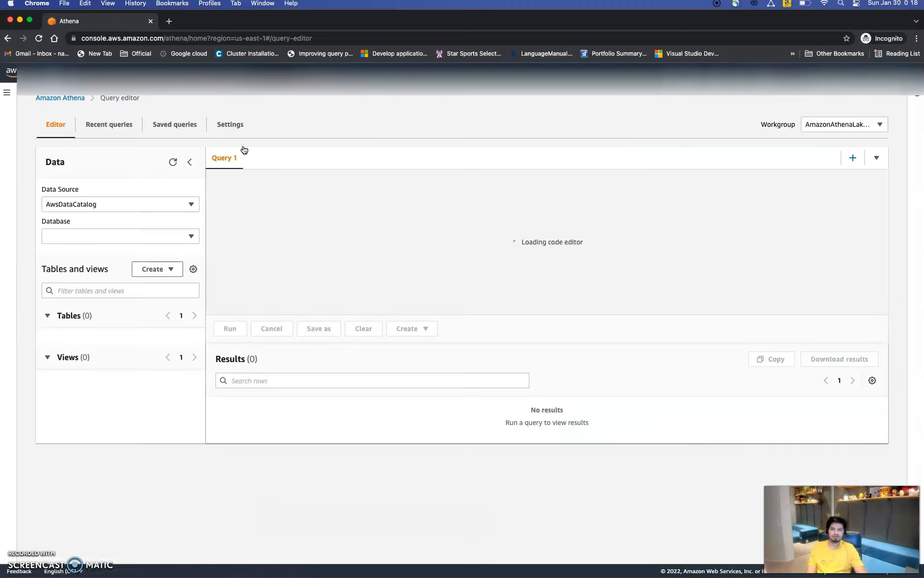
left_click(169, 234)
left_click(117, 310)
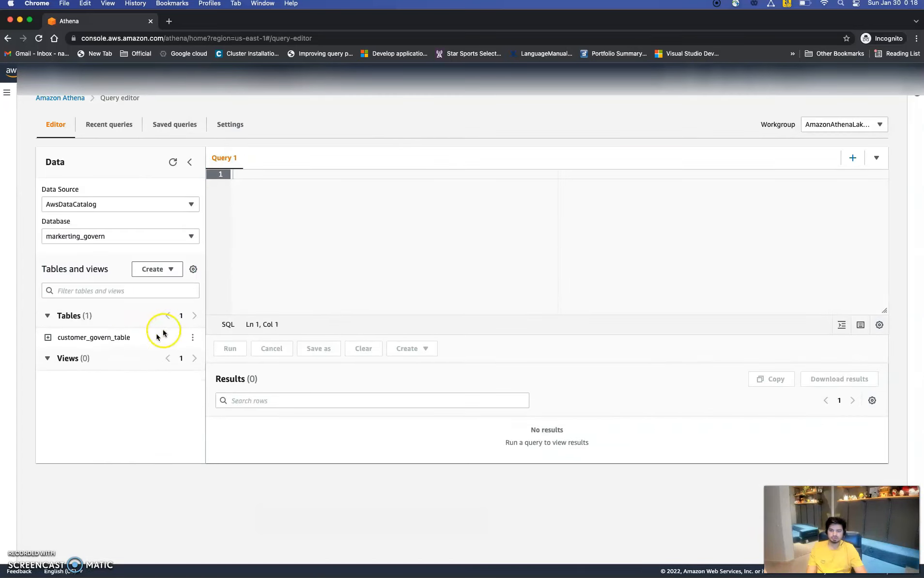
Preview customer_govern_table with a 10-row query and examine the country column of the returned rows
left_click(194, 340)
left_click(226, 369)
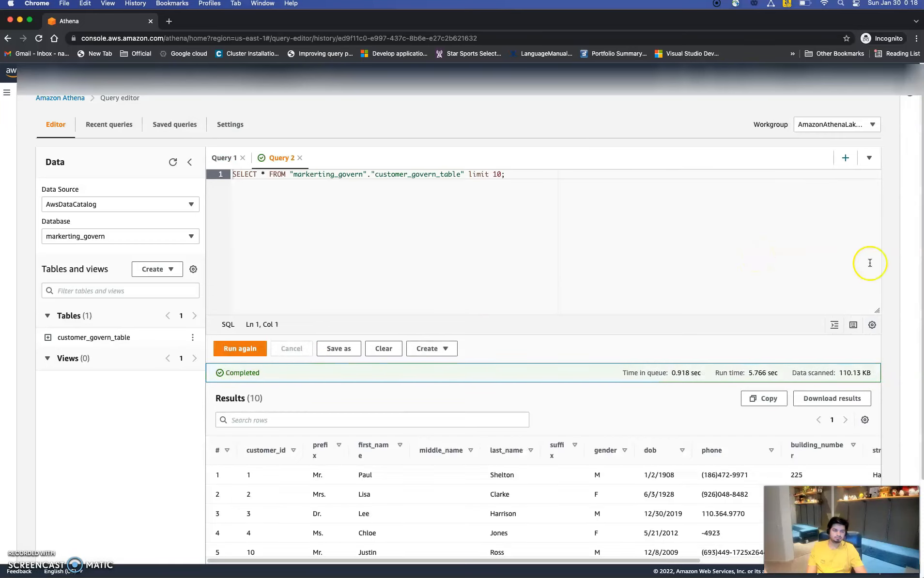
scroll(913, 233, "down", 3)
left_click_drag(651, 544, 831, 545)
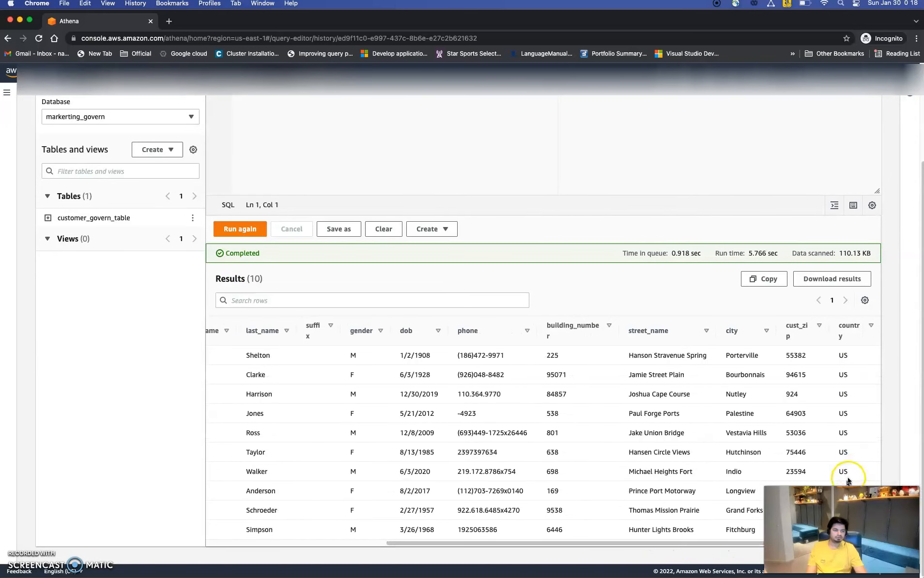
left_click_drag(840, 355, 855, 432)
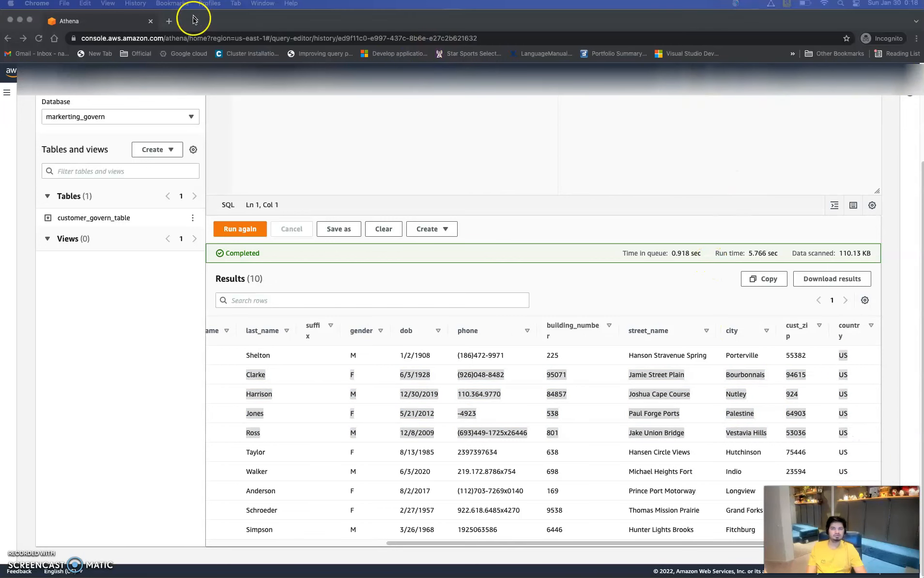
Close the US analyst's Athena session and load the AWS account's IAM user sign-in page in a new incognito window
left_click(151, 22)
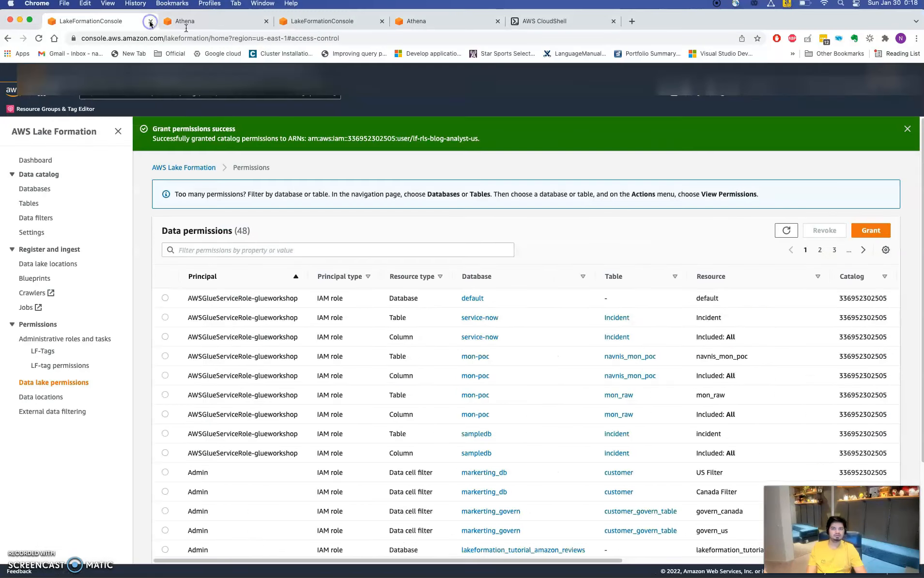
left_click(916, 38)
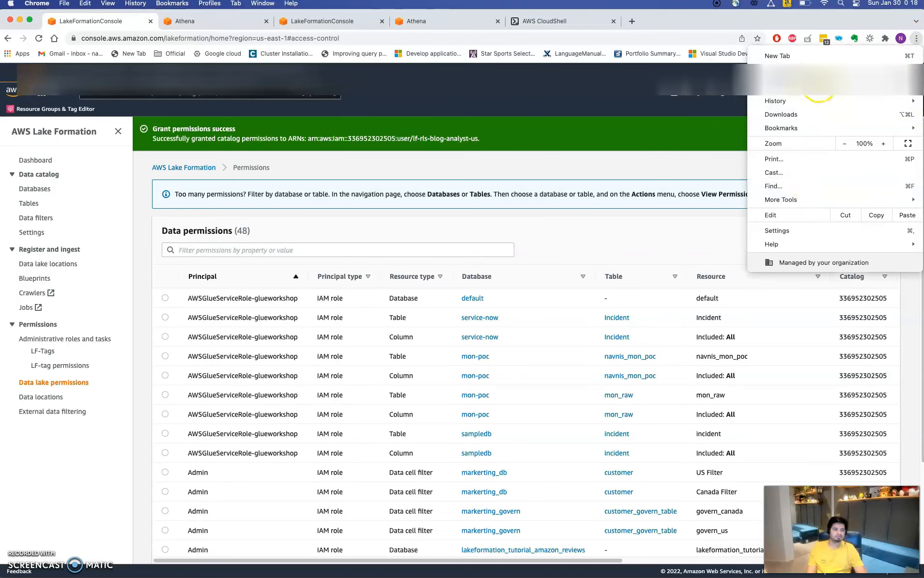
left_click(818, 87)
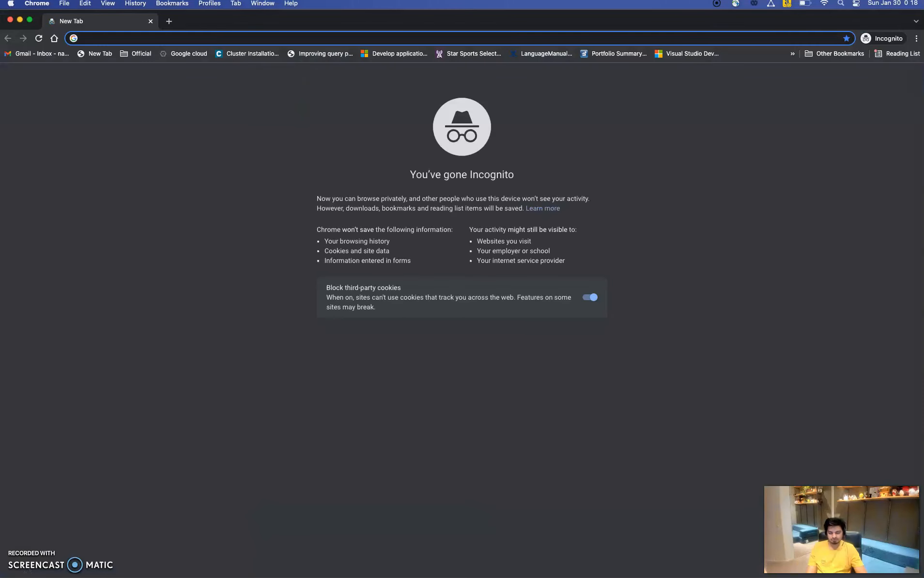
key("super+Tab")
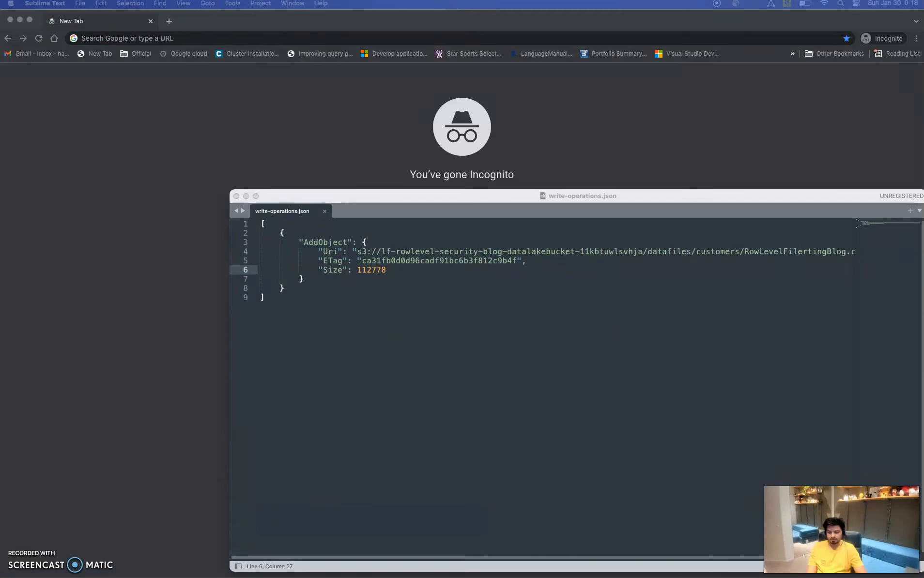
left_click(168, 80)
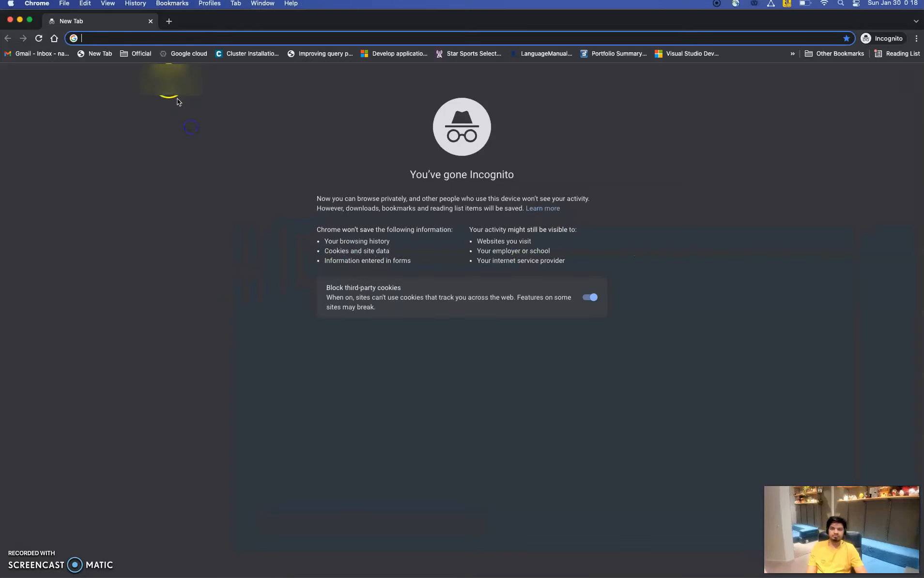
type("https://336952302505.signin.aws.amazon.com/console")
key("Return")
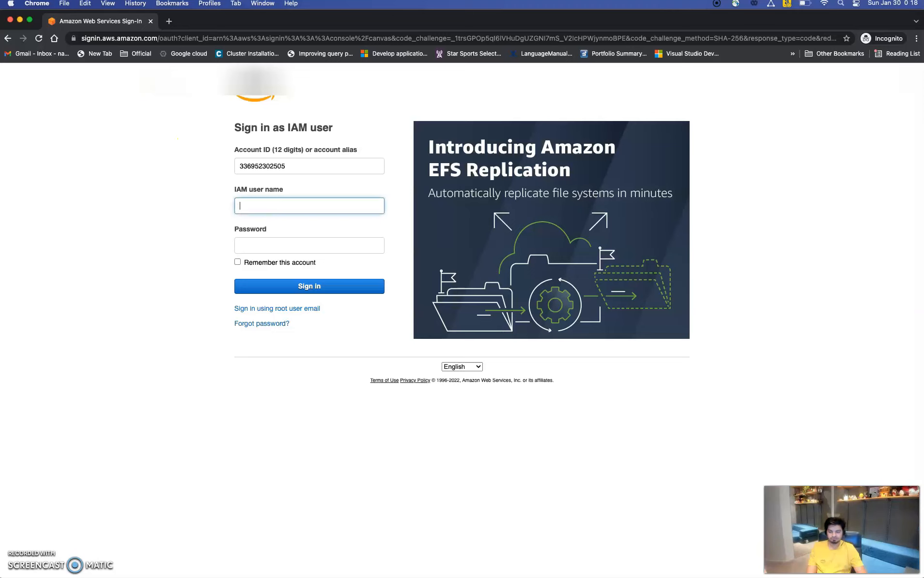
Sign in as the IAM user lf-rls-blog-analyst-ca with the account password
key("super+Tab")
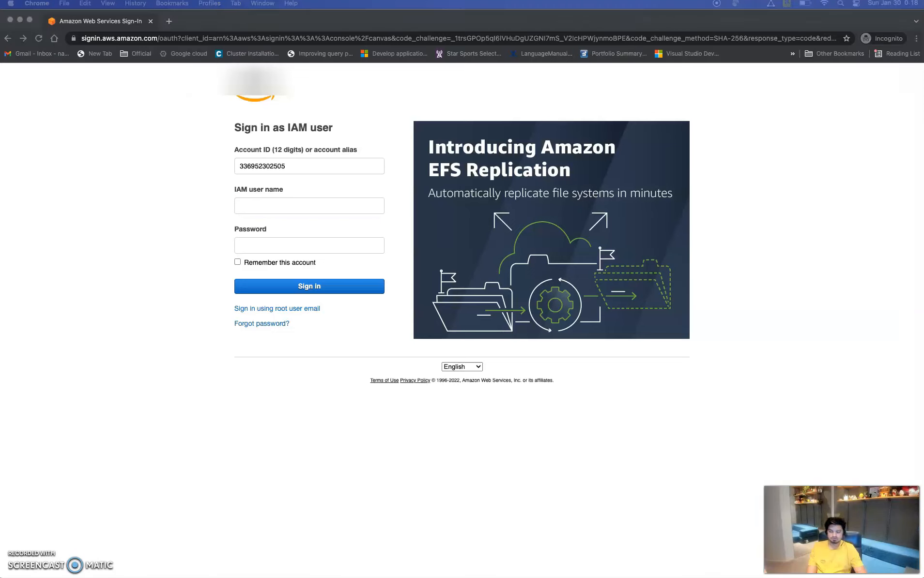
left_click(279, 206)
type("lf-rls-blog-analyst-ca")
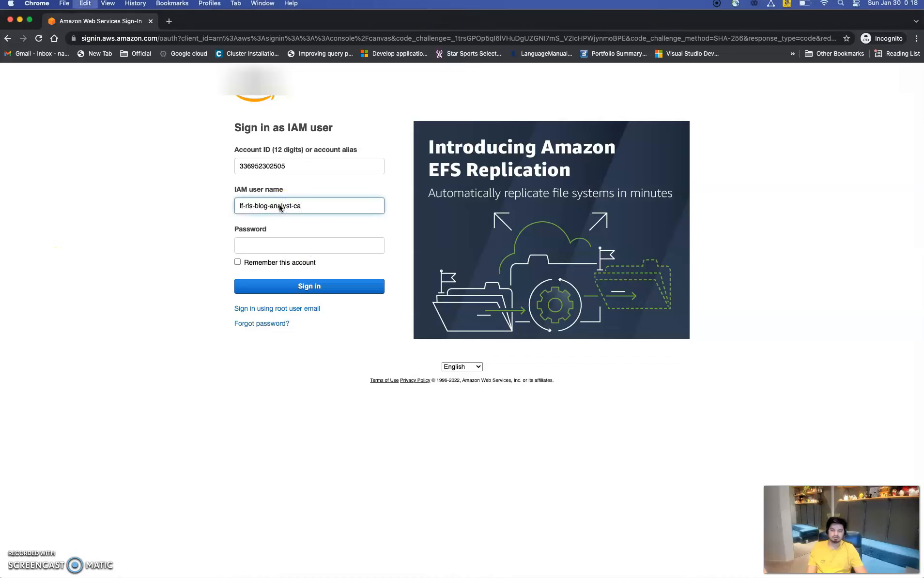
key("super+Tab")
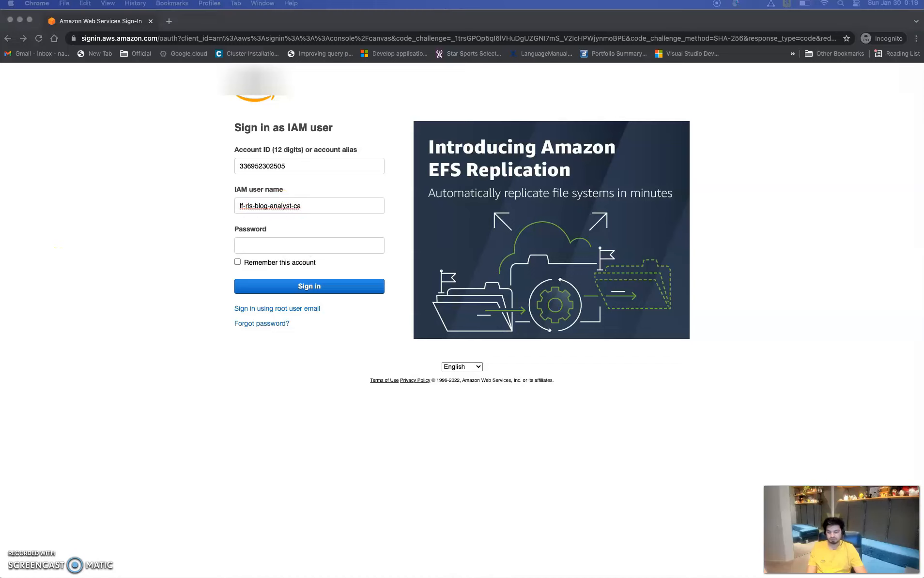
key("super+Tab")
left_click(260, 244)
key("super+v")
left_click(293, 291)
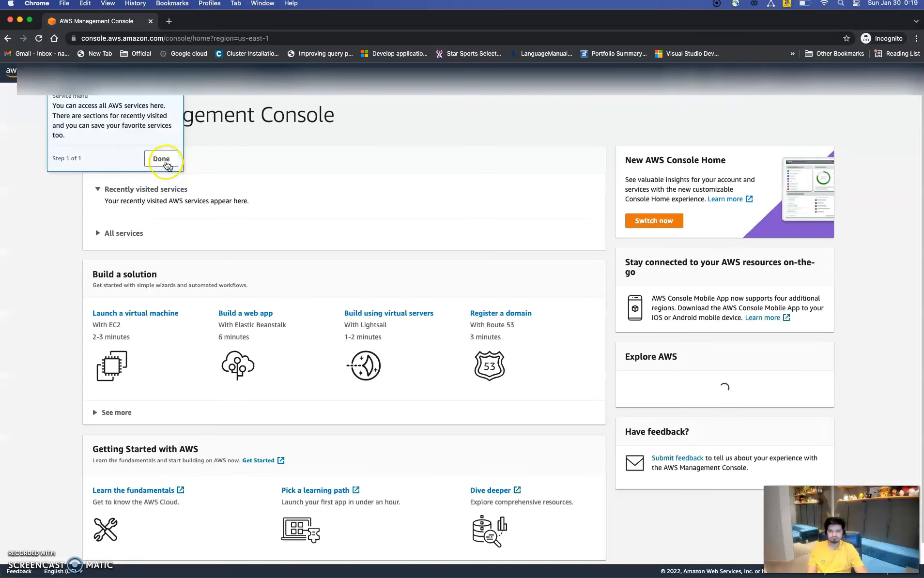
Dismiss the service menu tip, search the console for athena and open the Athena query editor
left_click(167, 164)
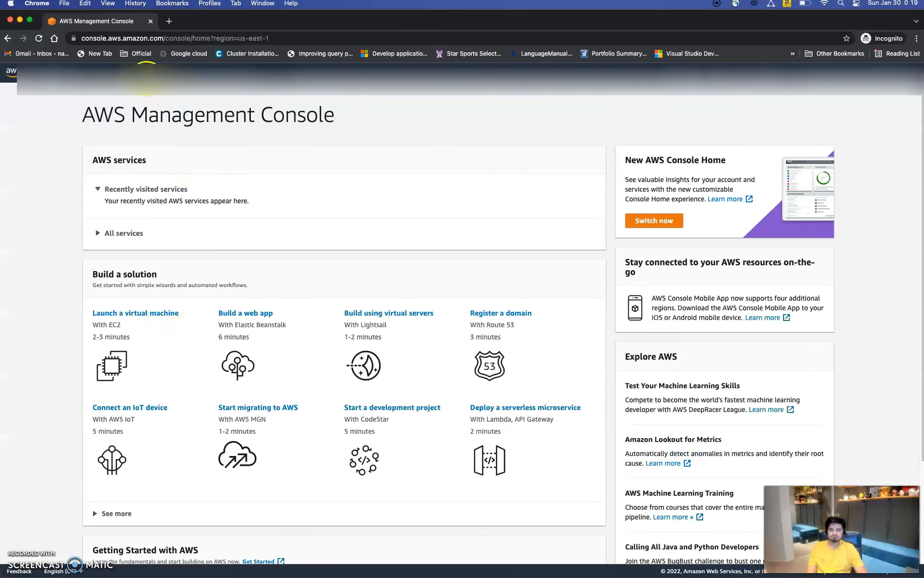
type("athena")
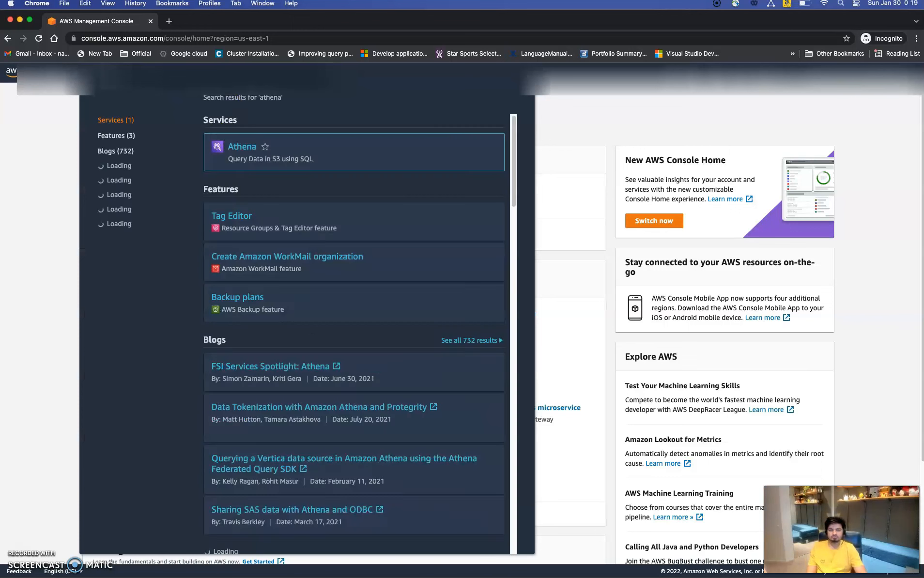
left_click(244, 152)
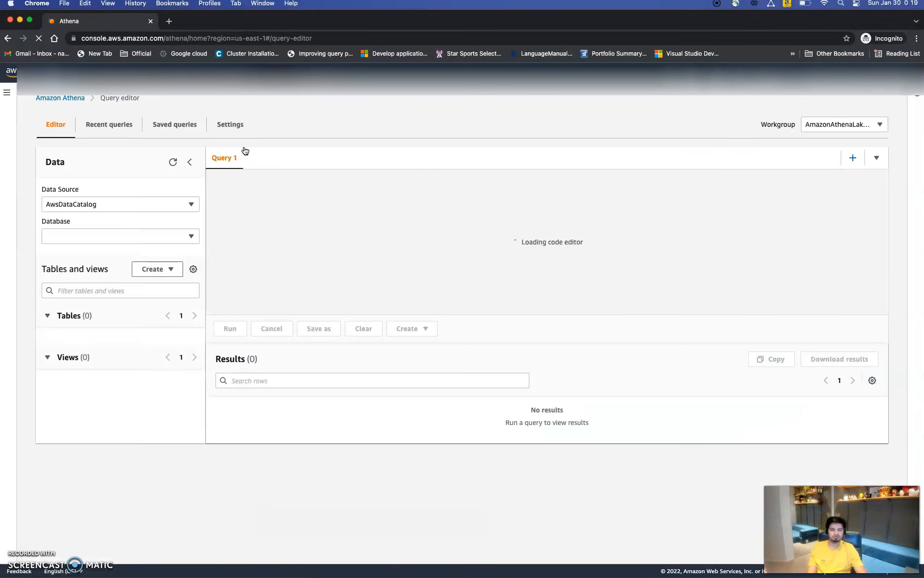
Check the databases available to the Canada analyst for markerting_govern, leaving the default database selected
left_click(159, 237)
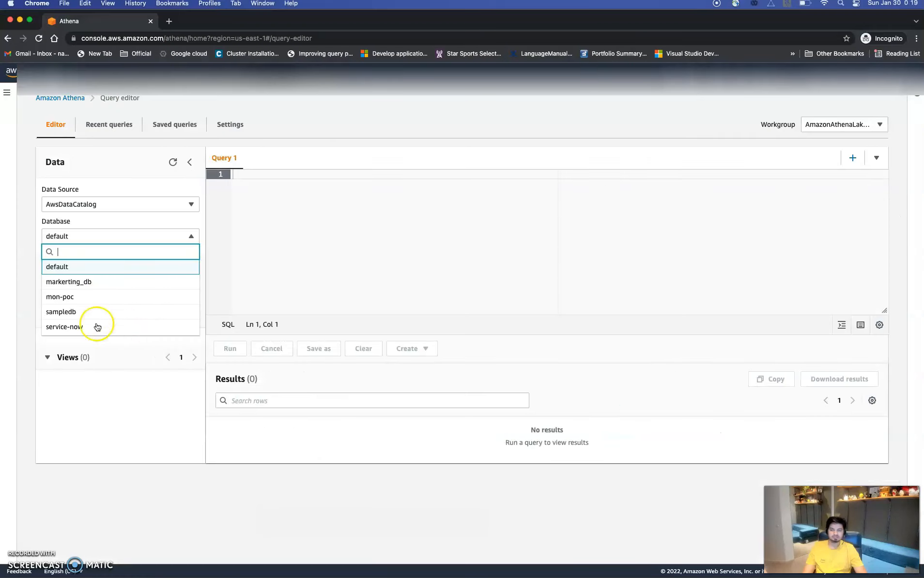
left_click(275, 284)
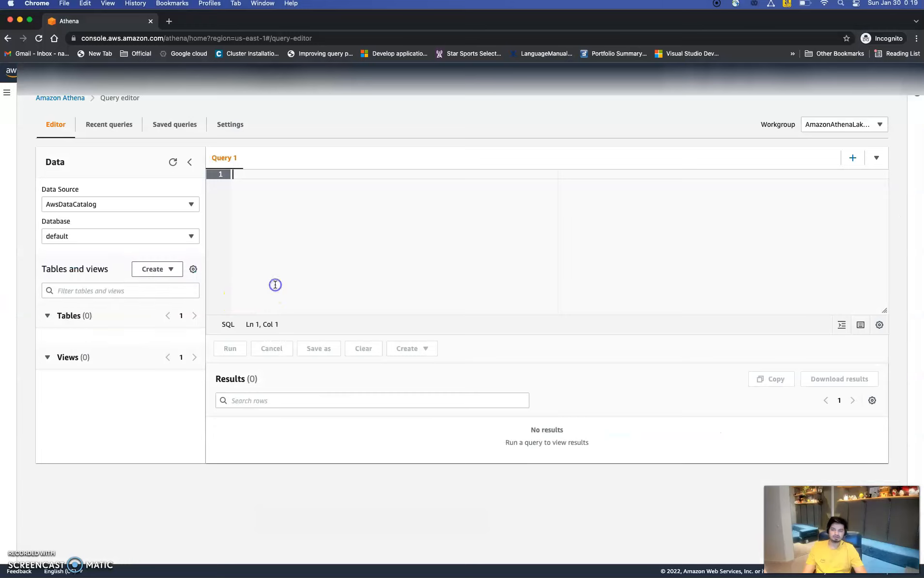
left_click(129, 237)
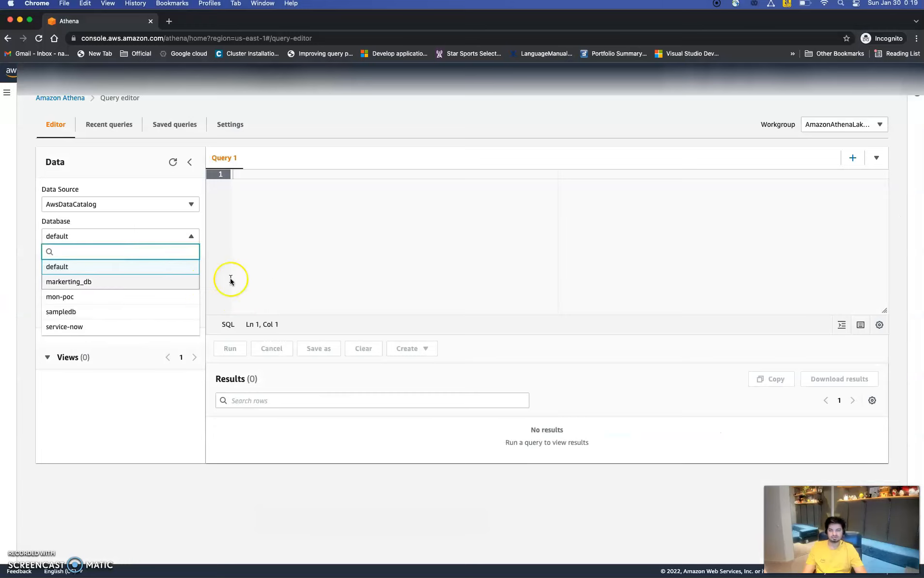
left_click(258, 270)
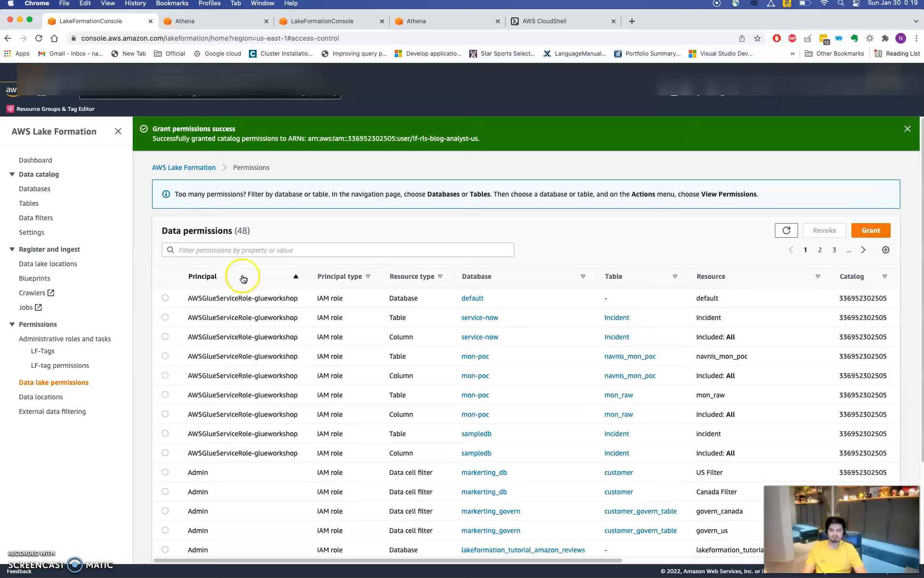
Start a permissions grant for customer_govern_table from the Lake Formation tables list
left_click(35, 189)
left_click(31, 205)
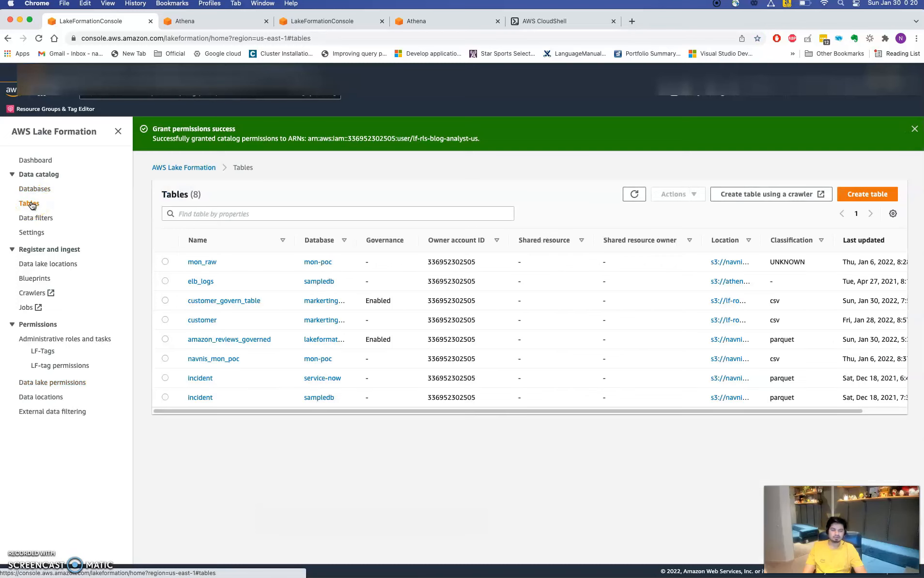
left_click(165, 300)
left_click(694, 194)
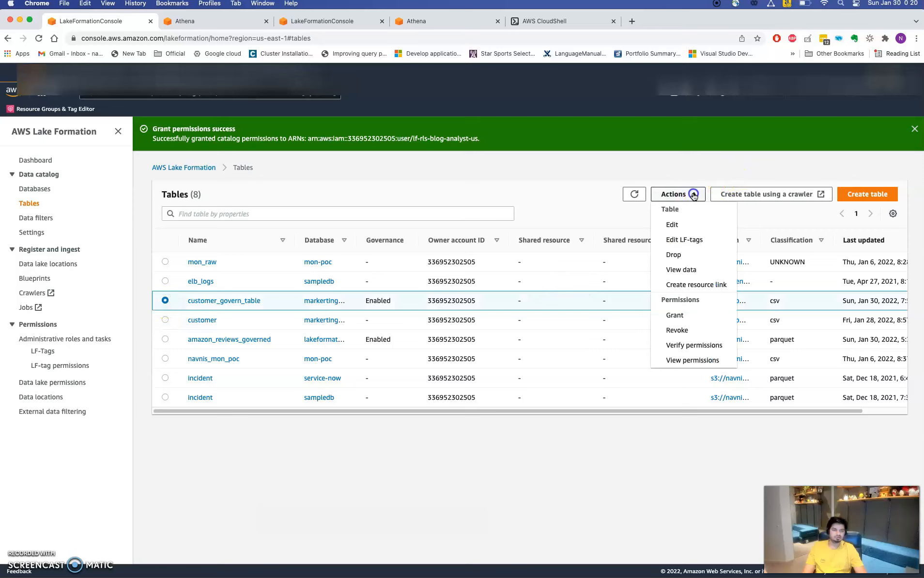
left_click(688, 320)
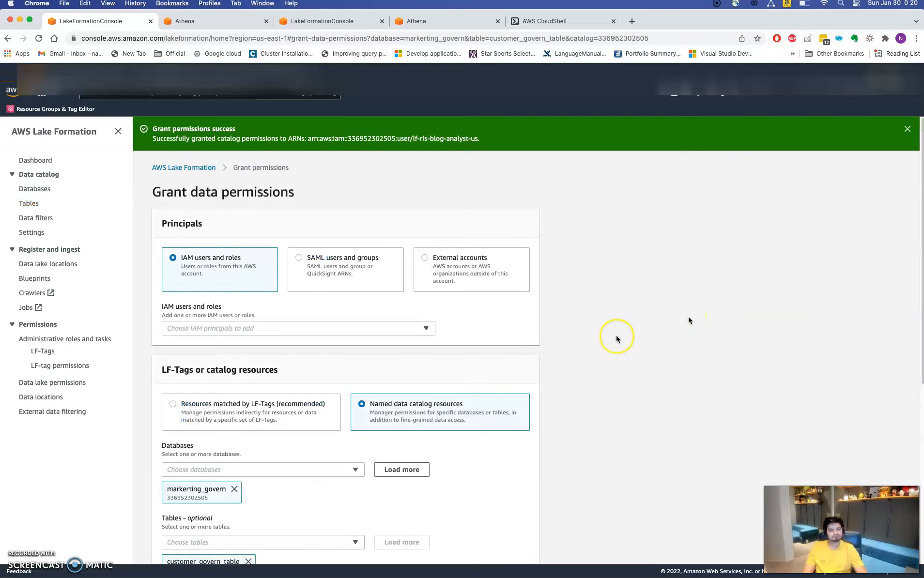
Choose the IAM user lf-rls-blog-analyst-ca as the principal of the grant
scroll(909, 189, "down", 5)
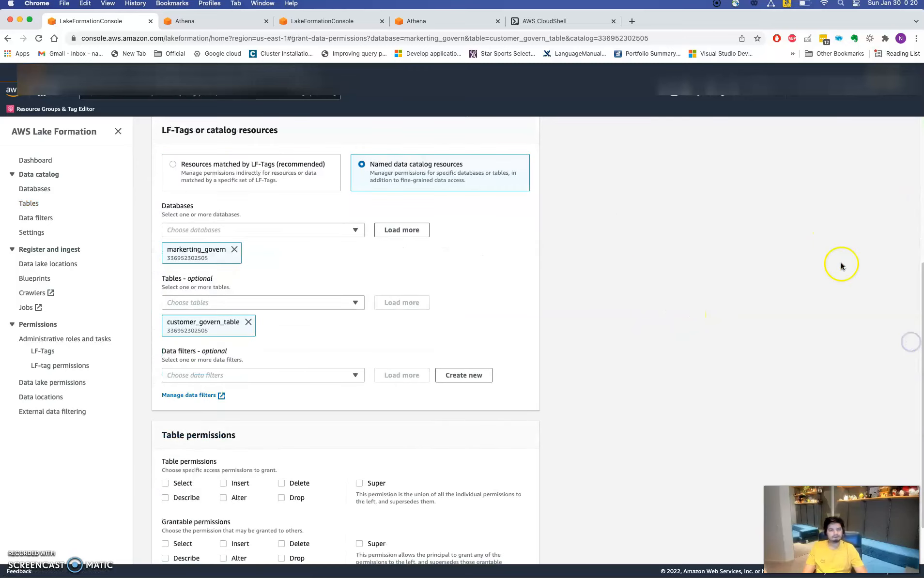
scroll(920, 251, "up", 2)
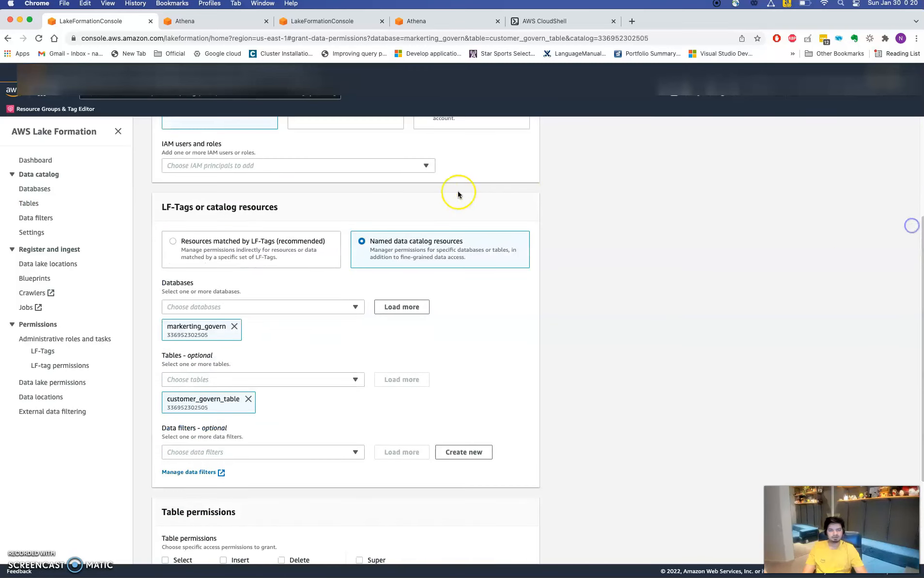
left_click(376, 163)
left_click(290, 280)
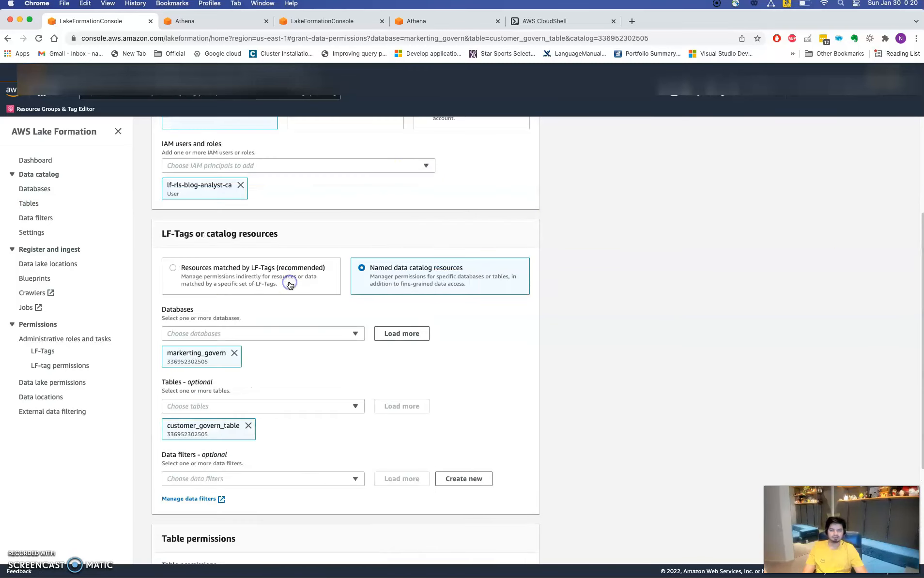
Apply the govern_canada data filter with Select permission and grant the access
scroll(893, 289, "down", 5)
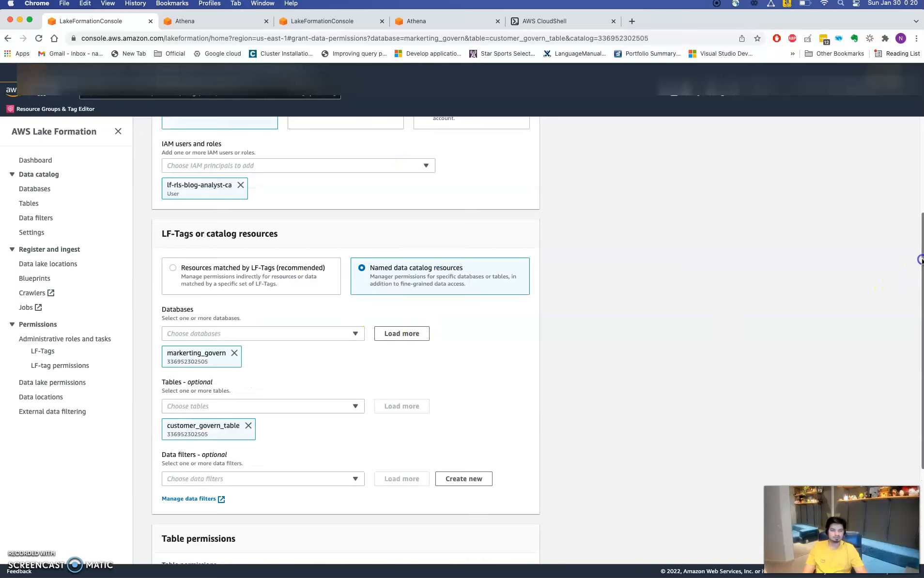
left_click(316, 318)
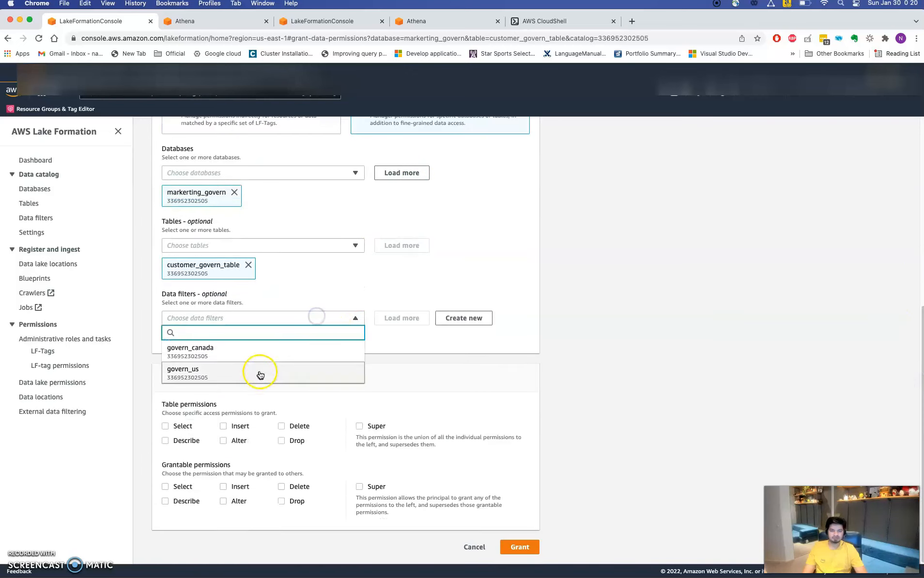
left_click(261, 353)
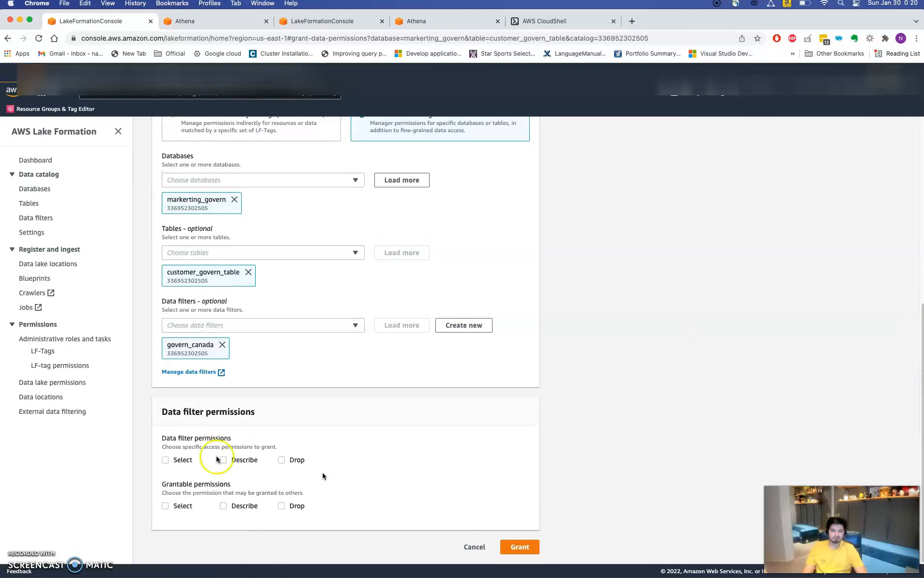
left_click(180, 460)
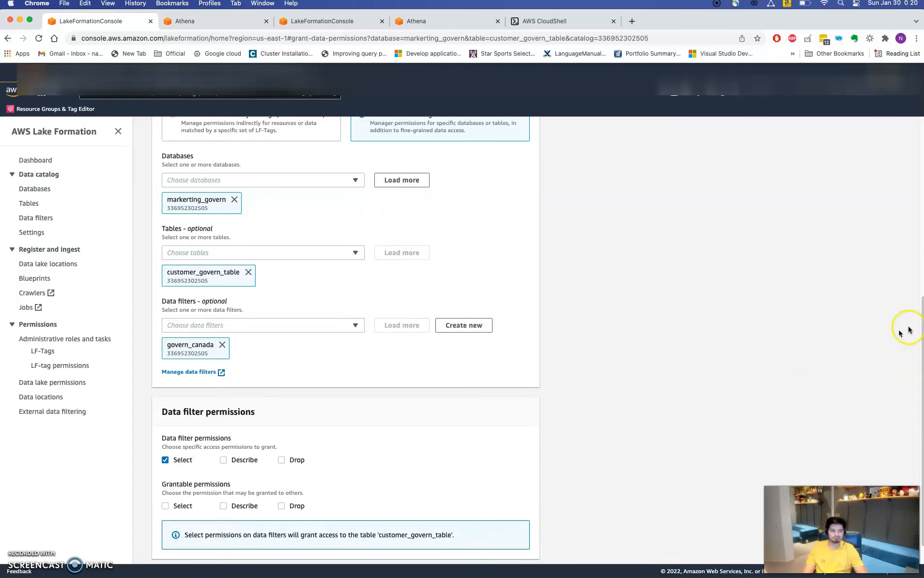
left_click_drag(922, 326, 888, 415)
left_click(521, 546)
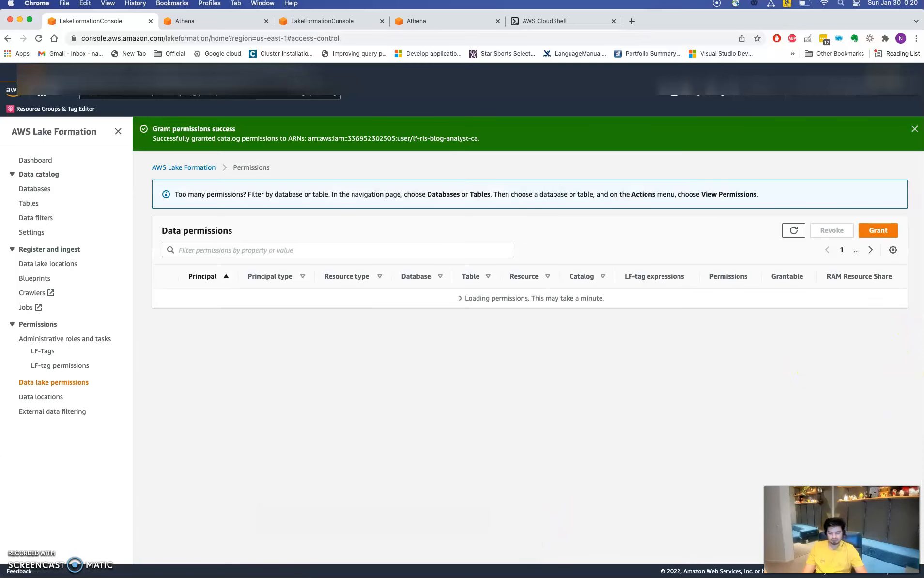
Switch to the Canada analyst's Athena session, refresh the data catalog, select the markerting_govern database and expand the columns of customer_govern_table
key("super+grave")
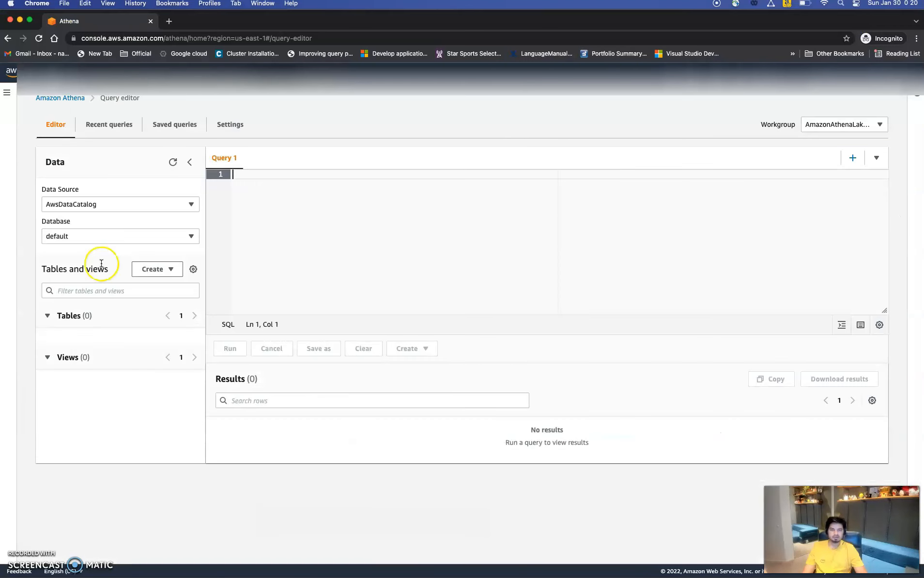
left_click(173, 162)
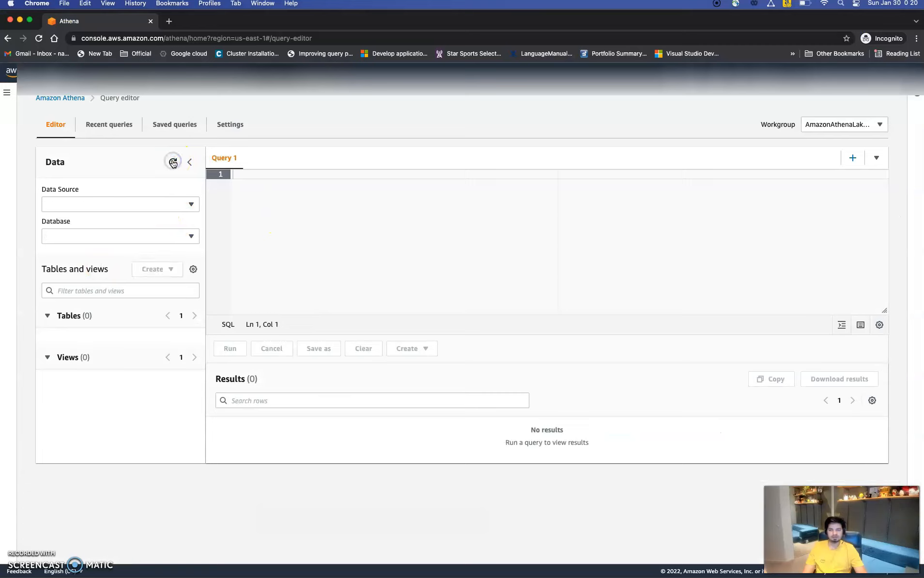
left_click(132, 236)
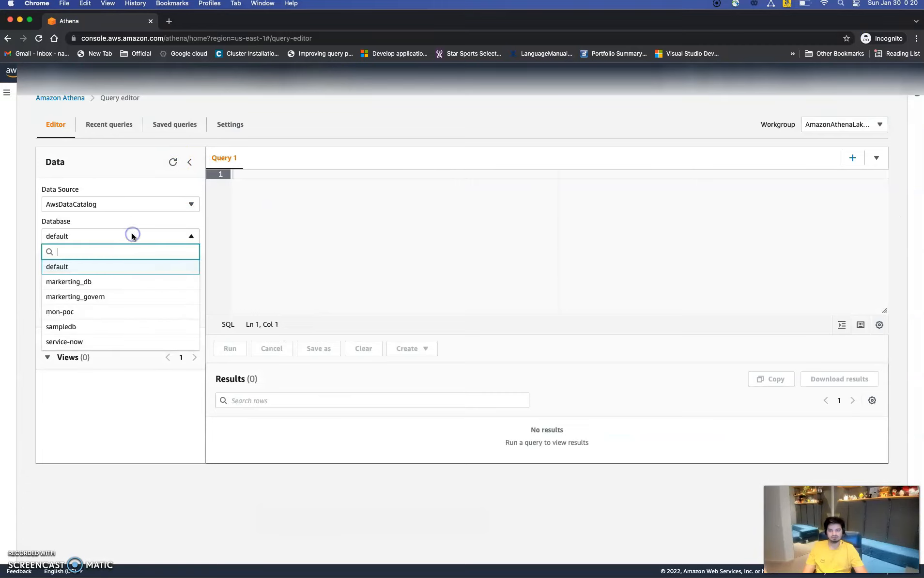
left_click(119, 297)
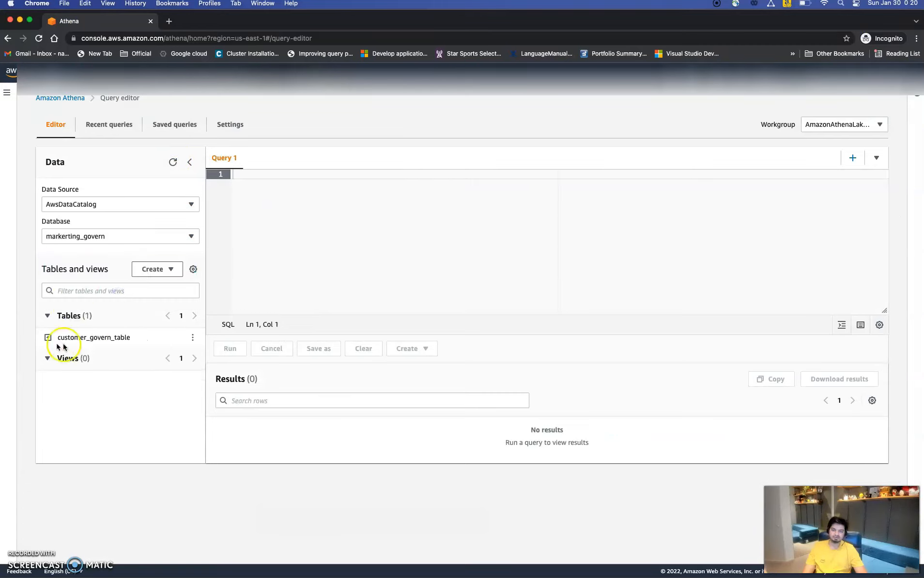
left_click(48, 338)
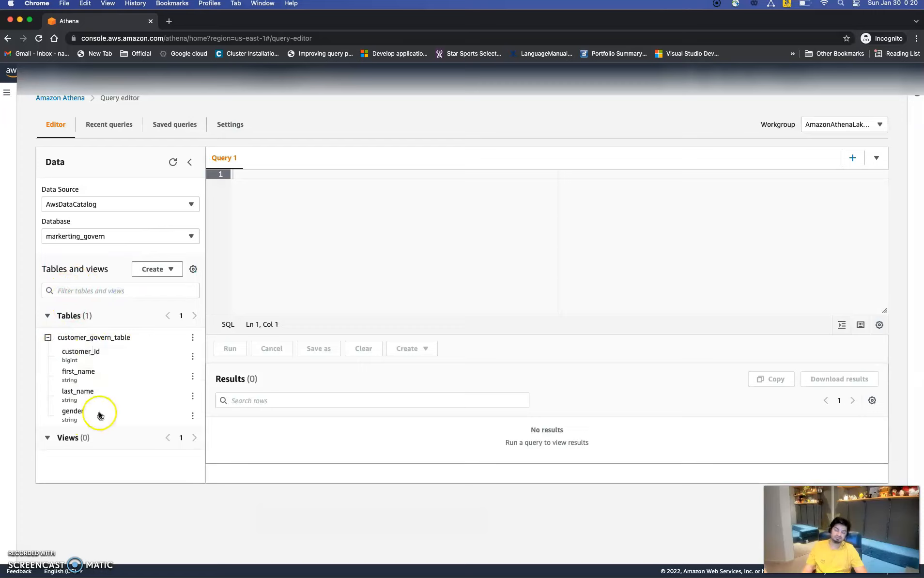
Preview customer_govern_table as the Canada analyst and examine the returned rows and columns
left_click(193, 344)
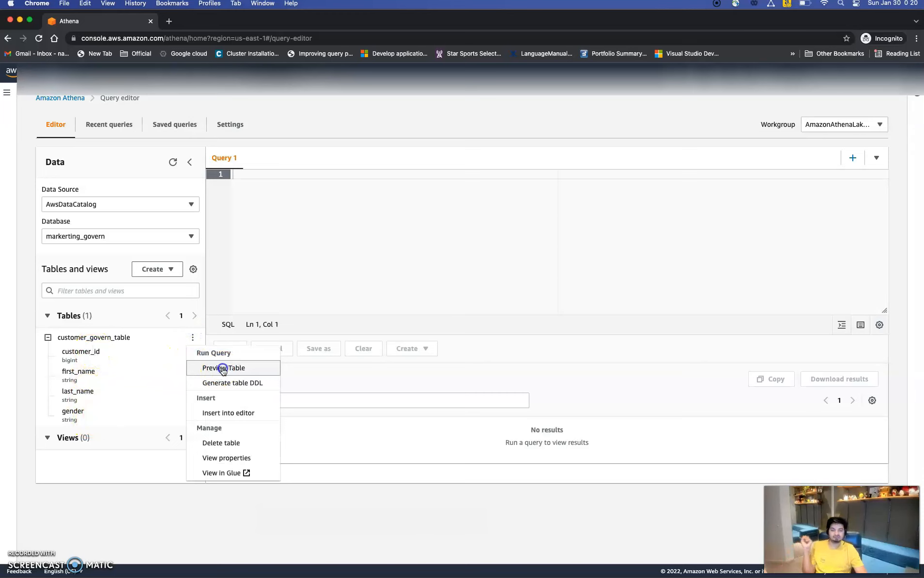
left_click(221, 366)
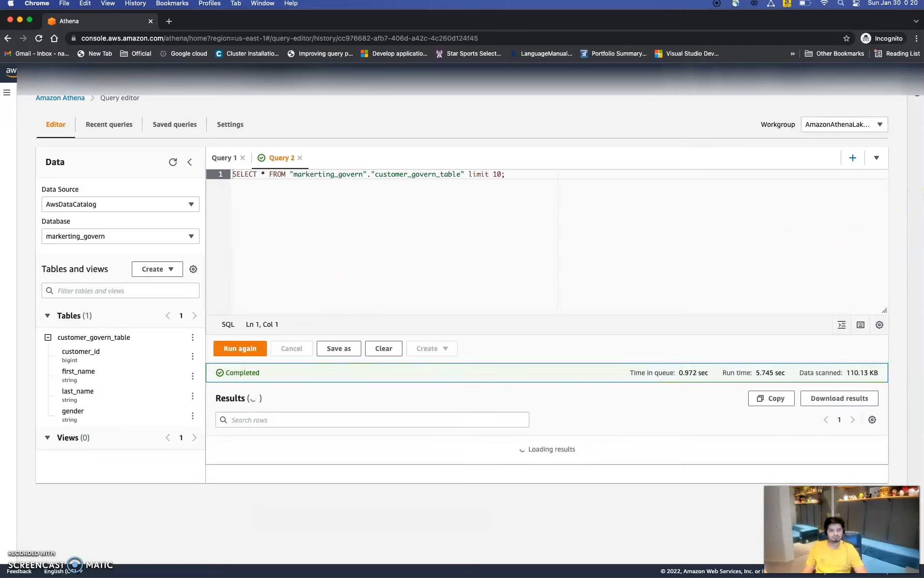
scroll(910, 317, "down", 3)
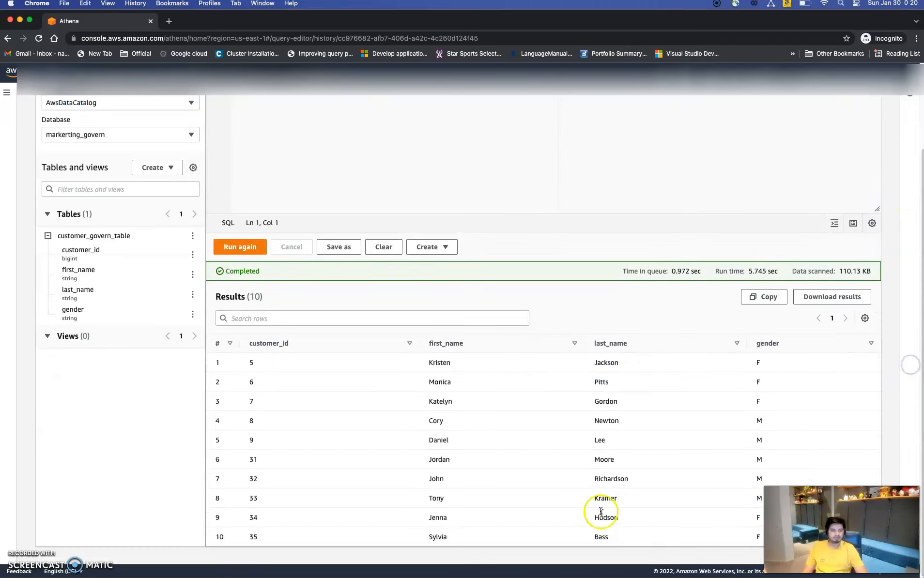
left_click(766, 377)
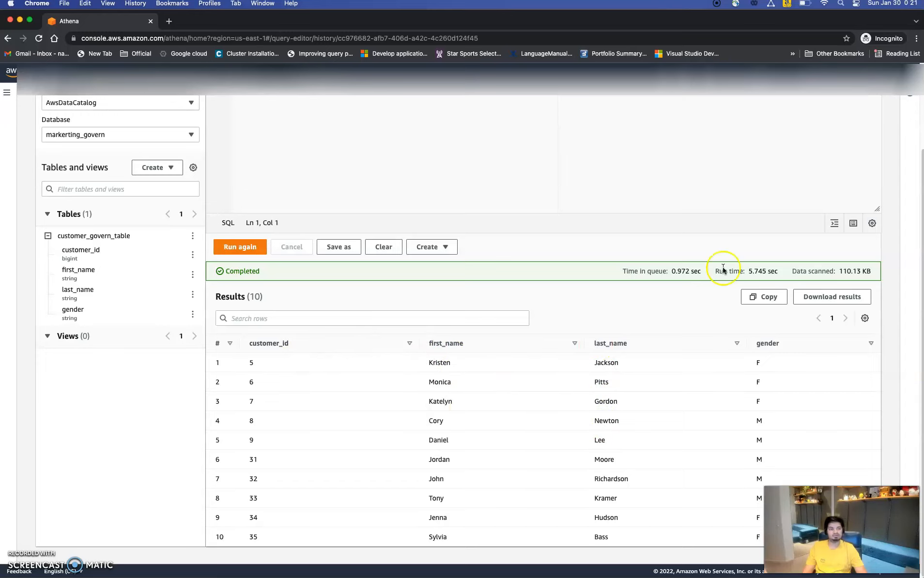
left_click_drag(917, 165, 908, 83)
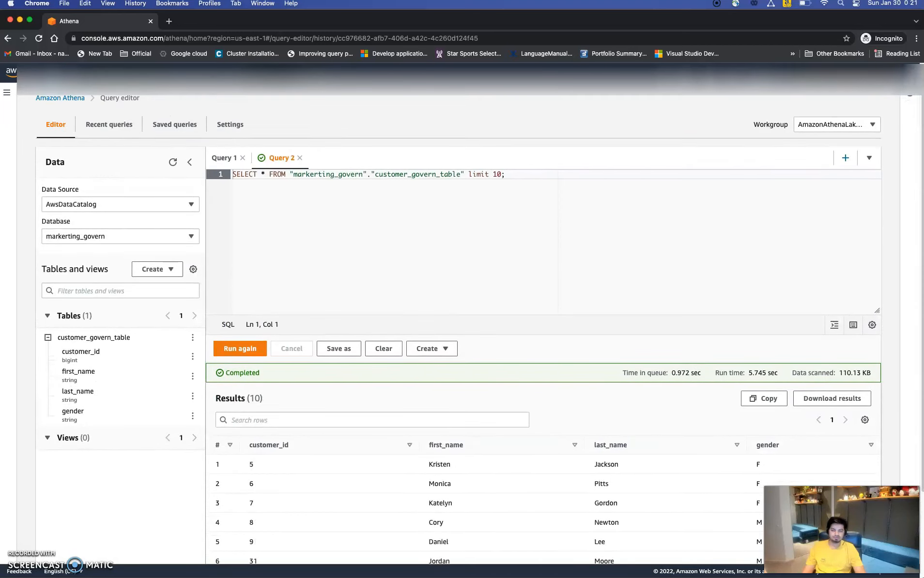